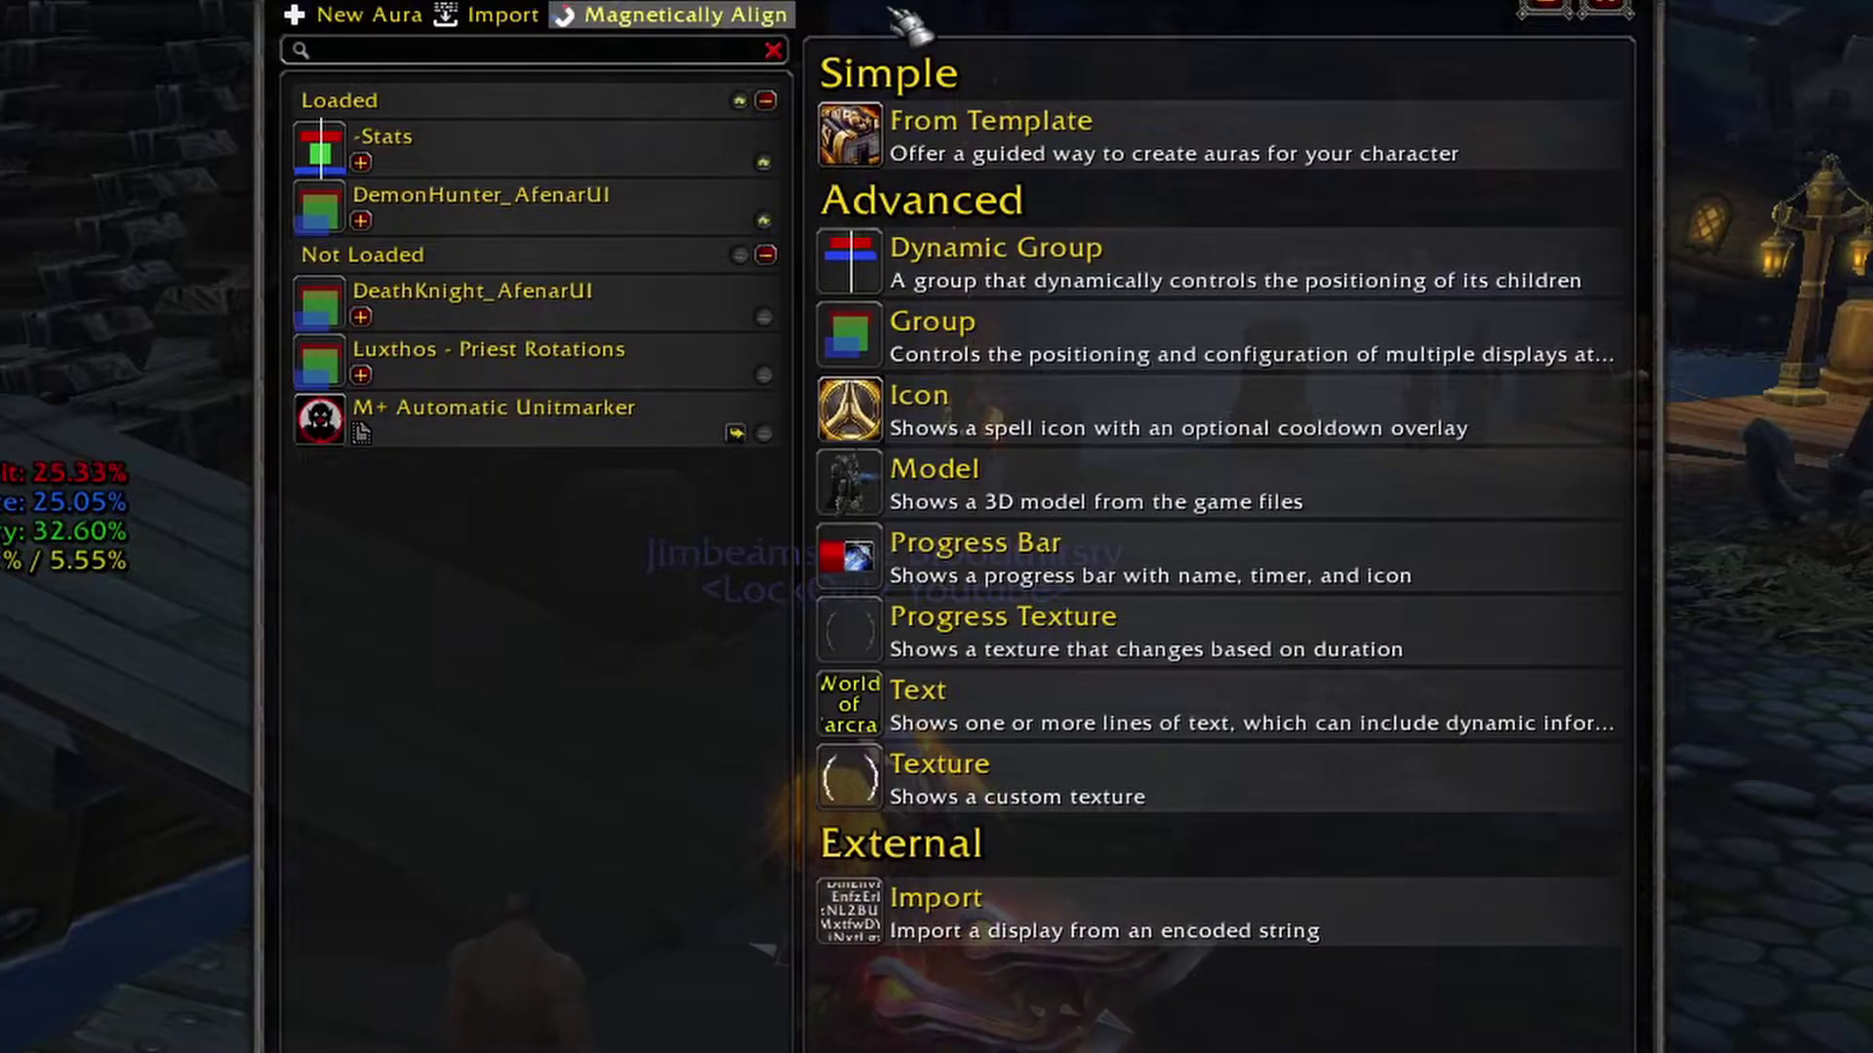
Reposition the WeakAuras options window on screen next to the DemonHunter_AfenarUI group
drag(937, 18, 801, 55)
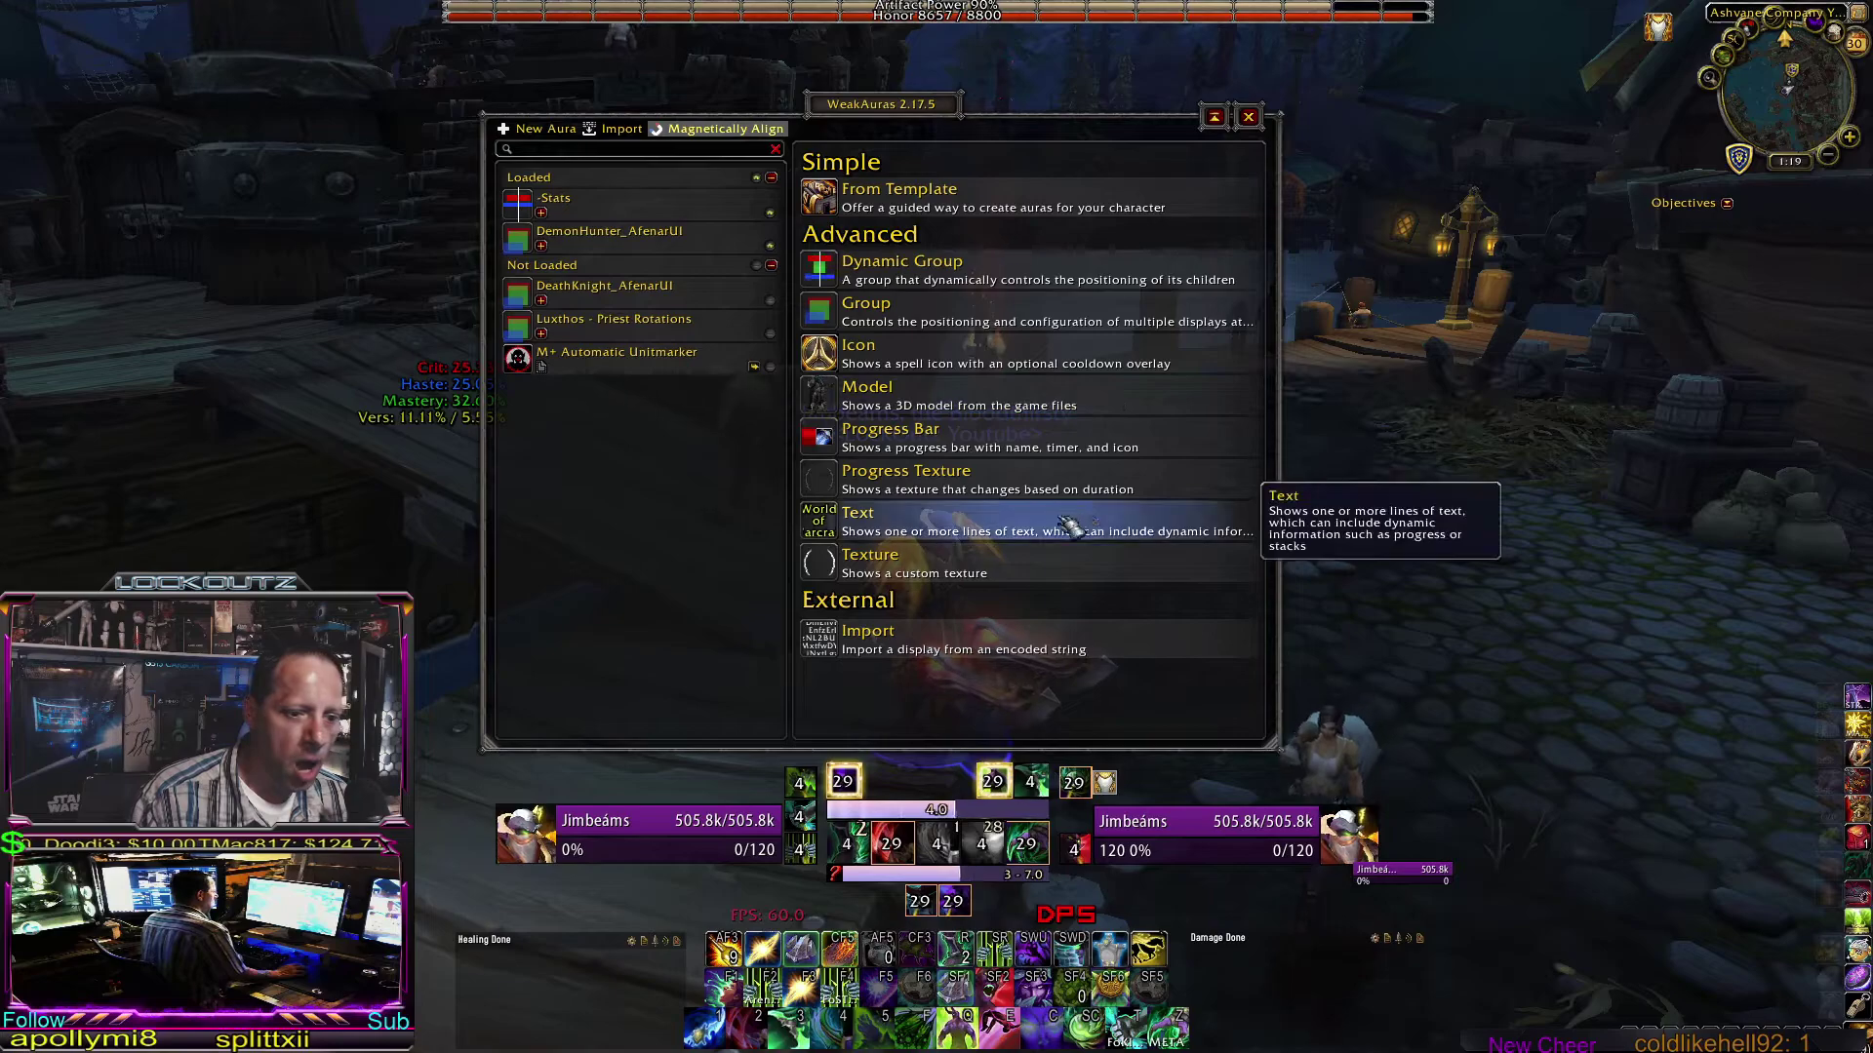
drag(915, 108, 1175, 82)
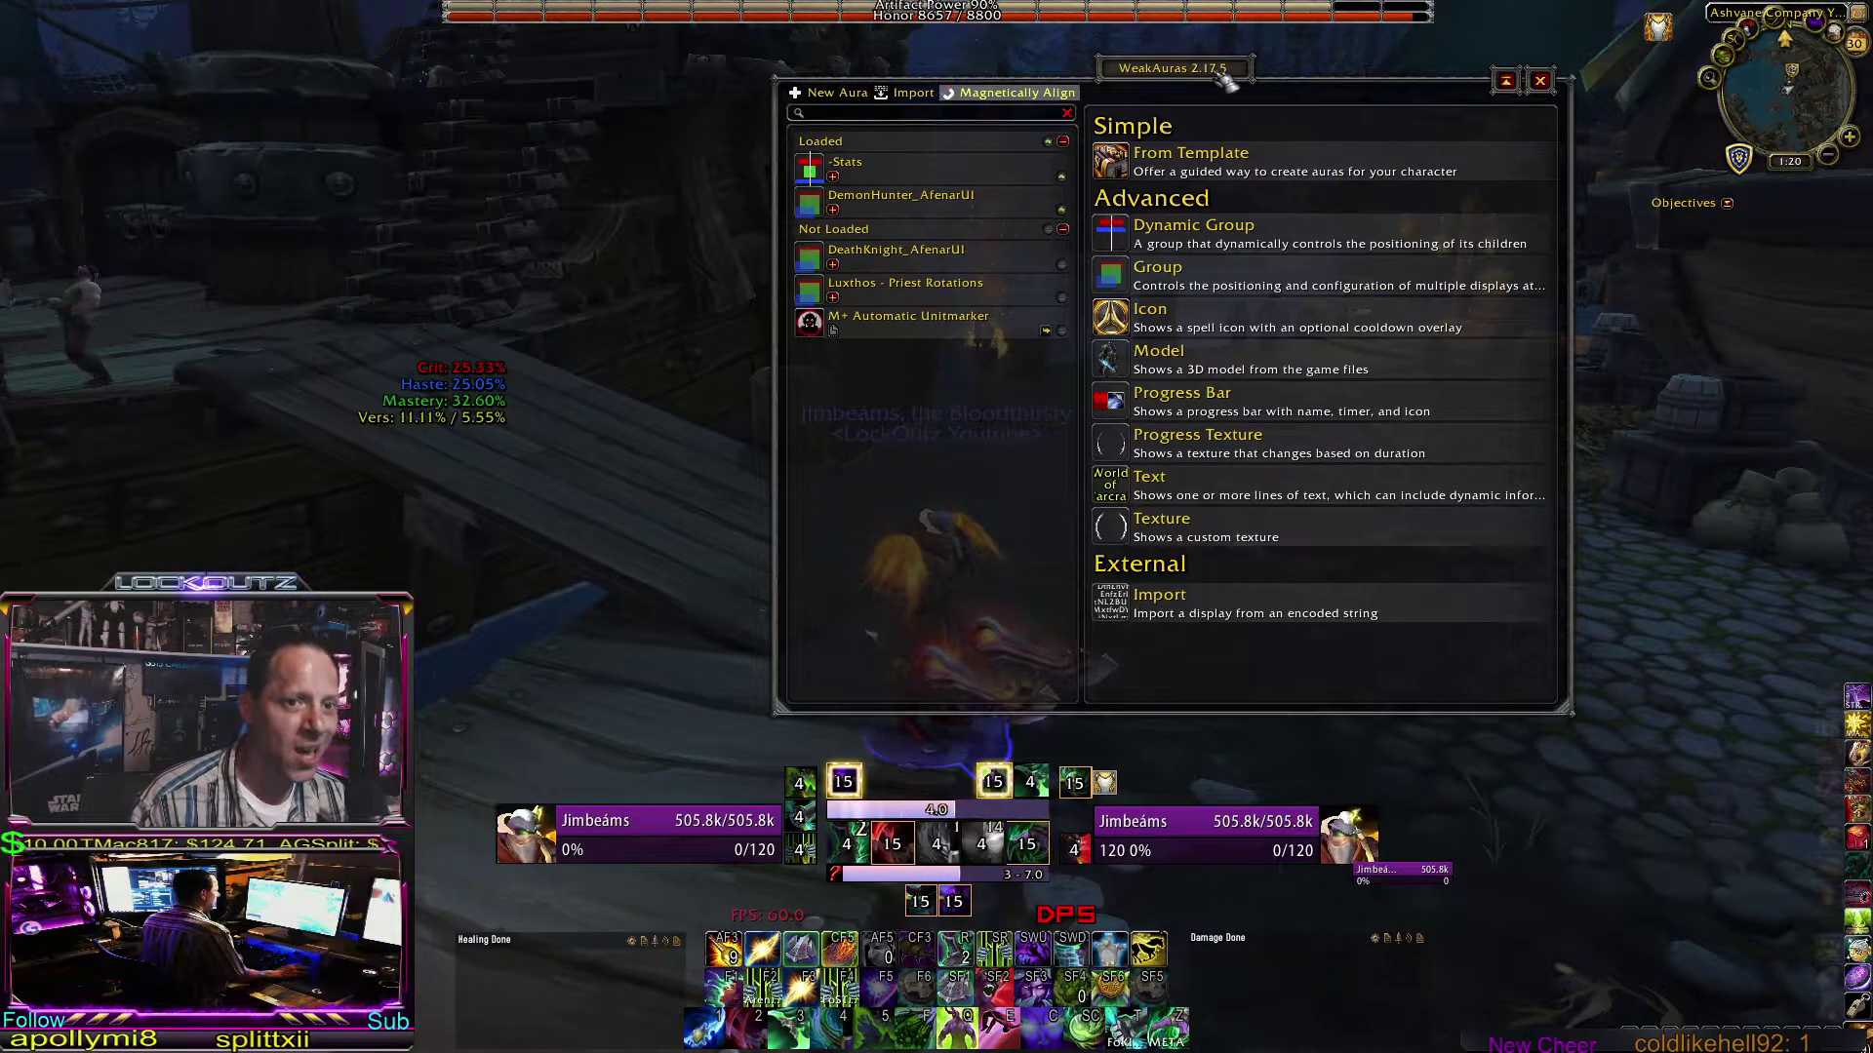
drag(1197, 73, 970, 95)
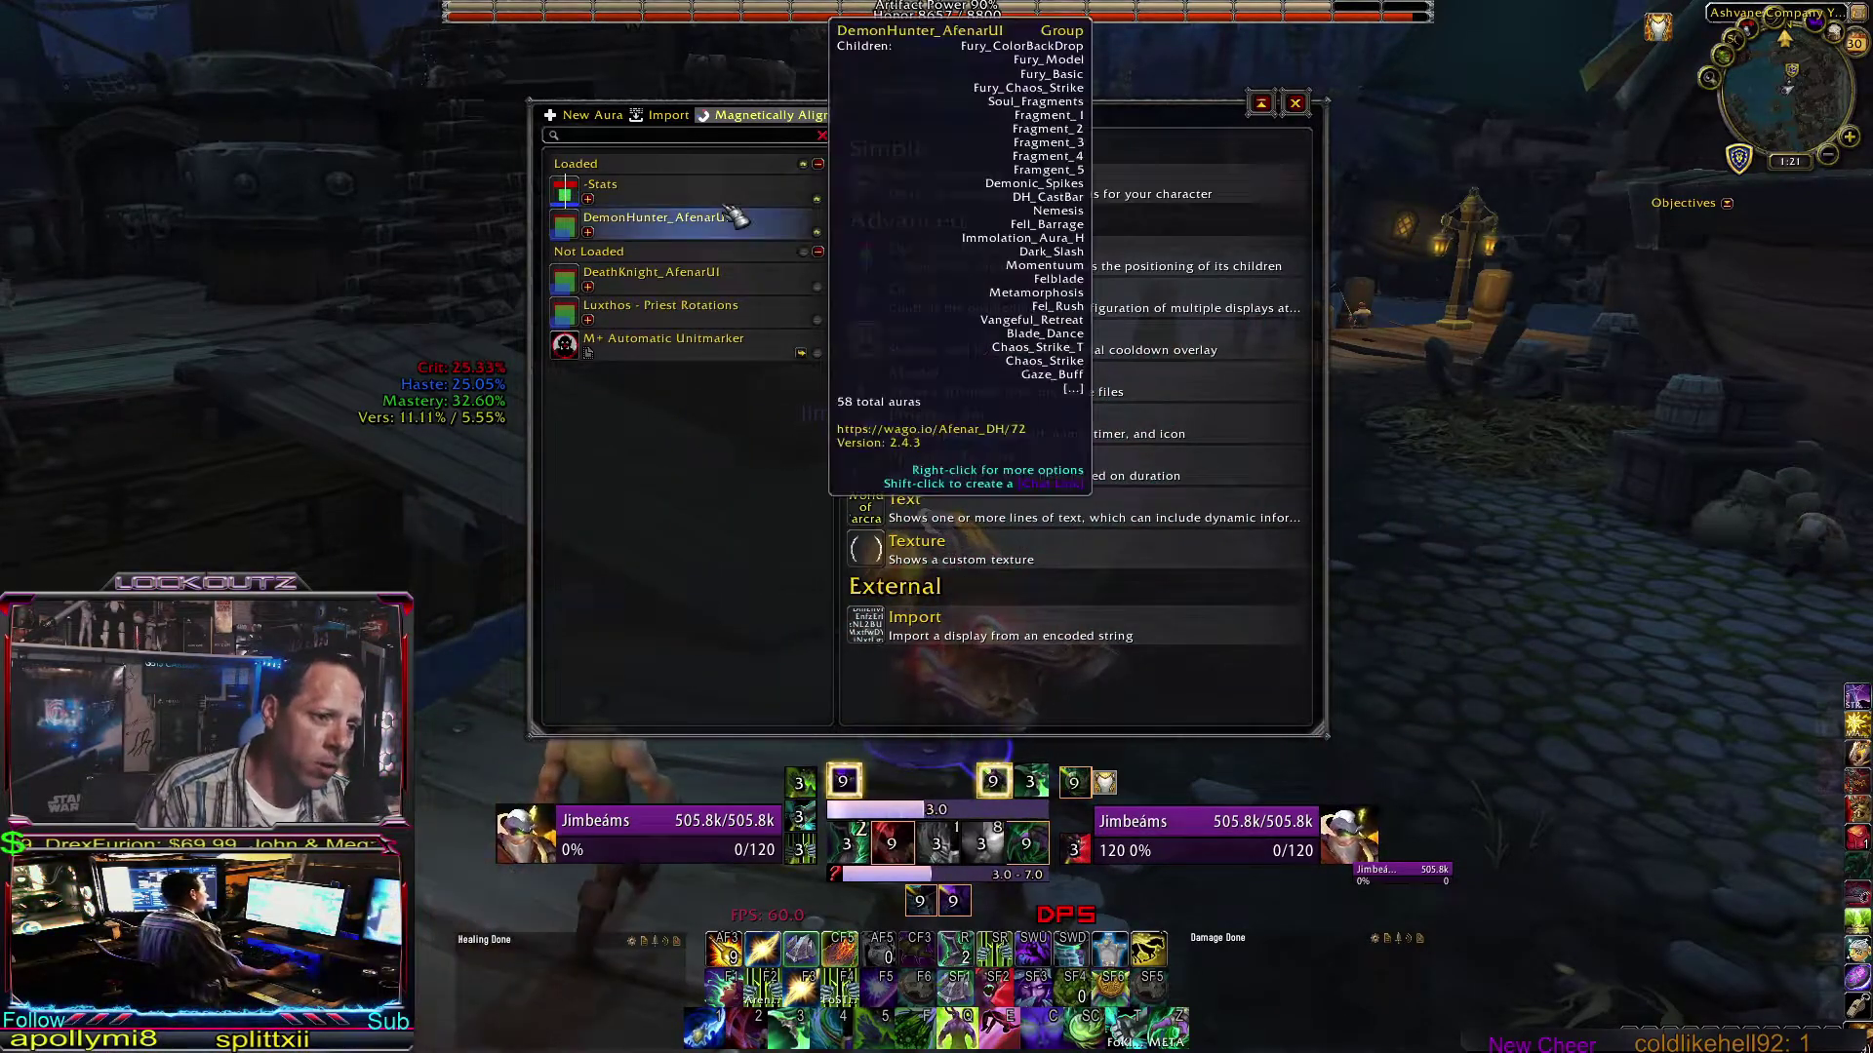
Expand and collapse the -Stats group to check its auras, then shift the window right
click(590, 199)
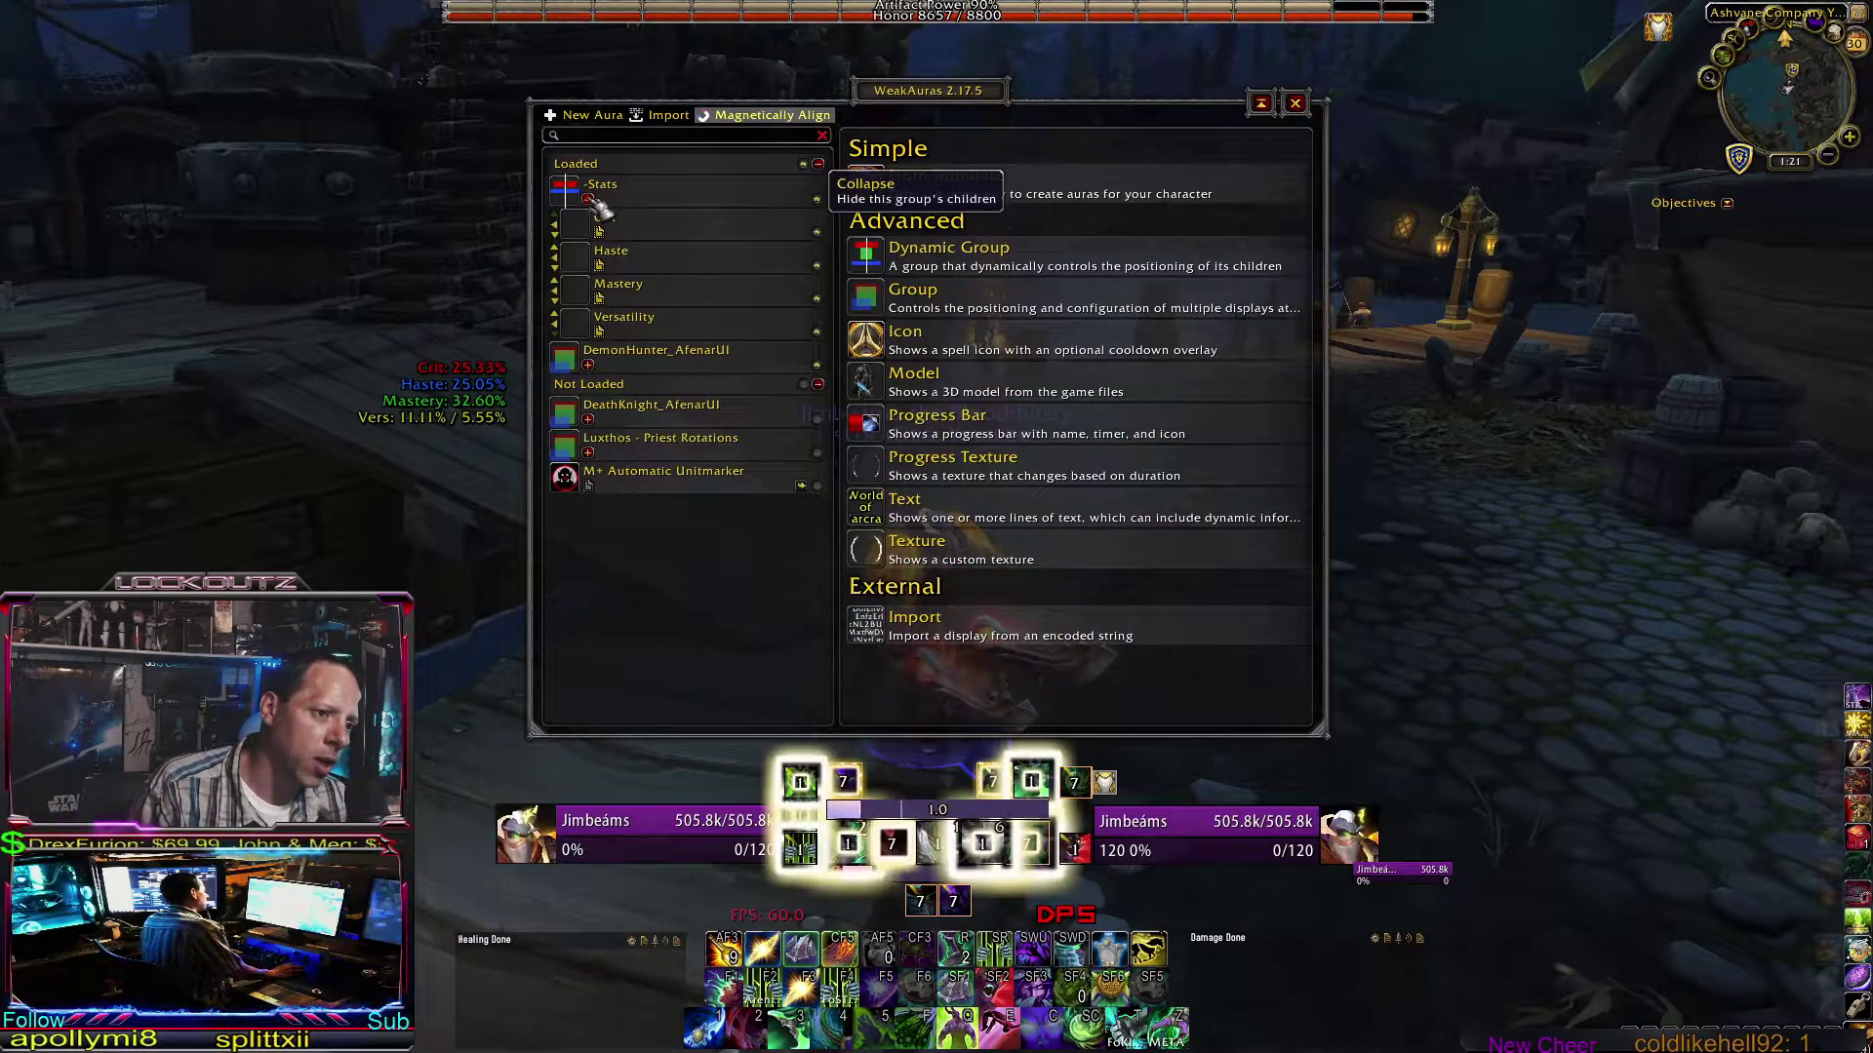
click(589, 199)
drag(907, 94, 1110, 88)
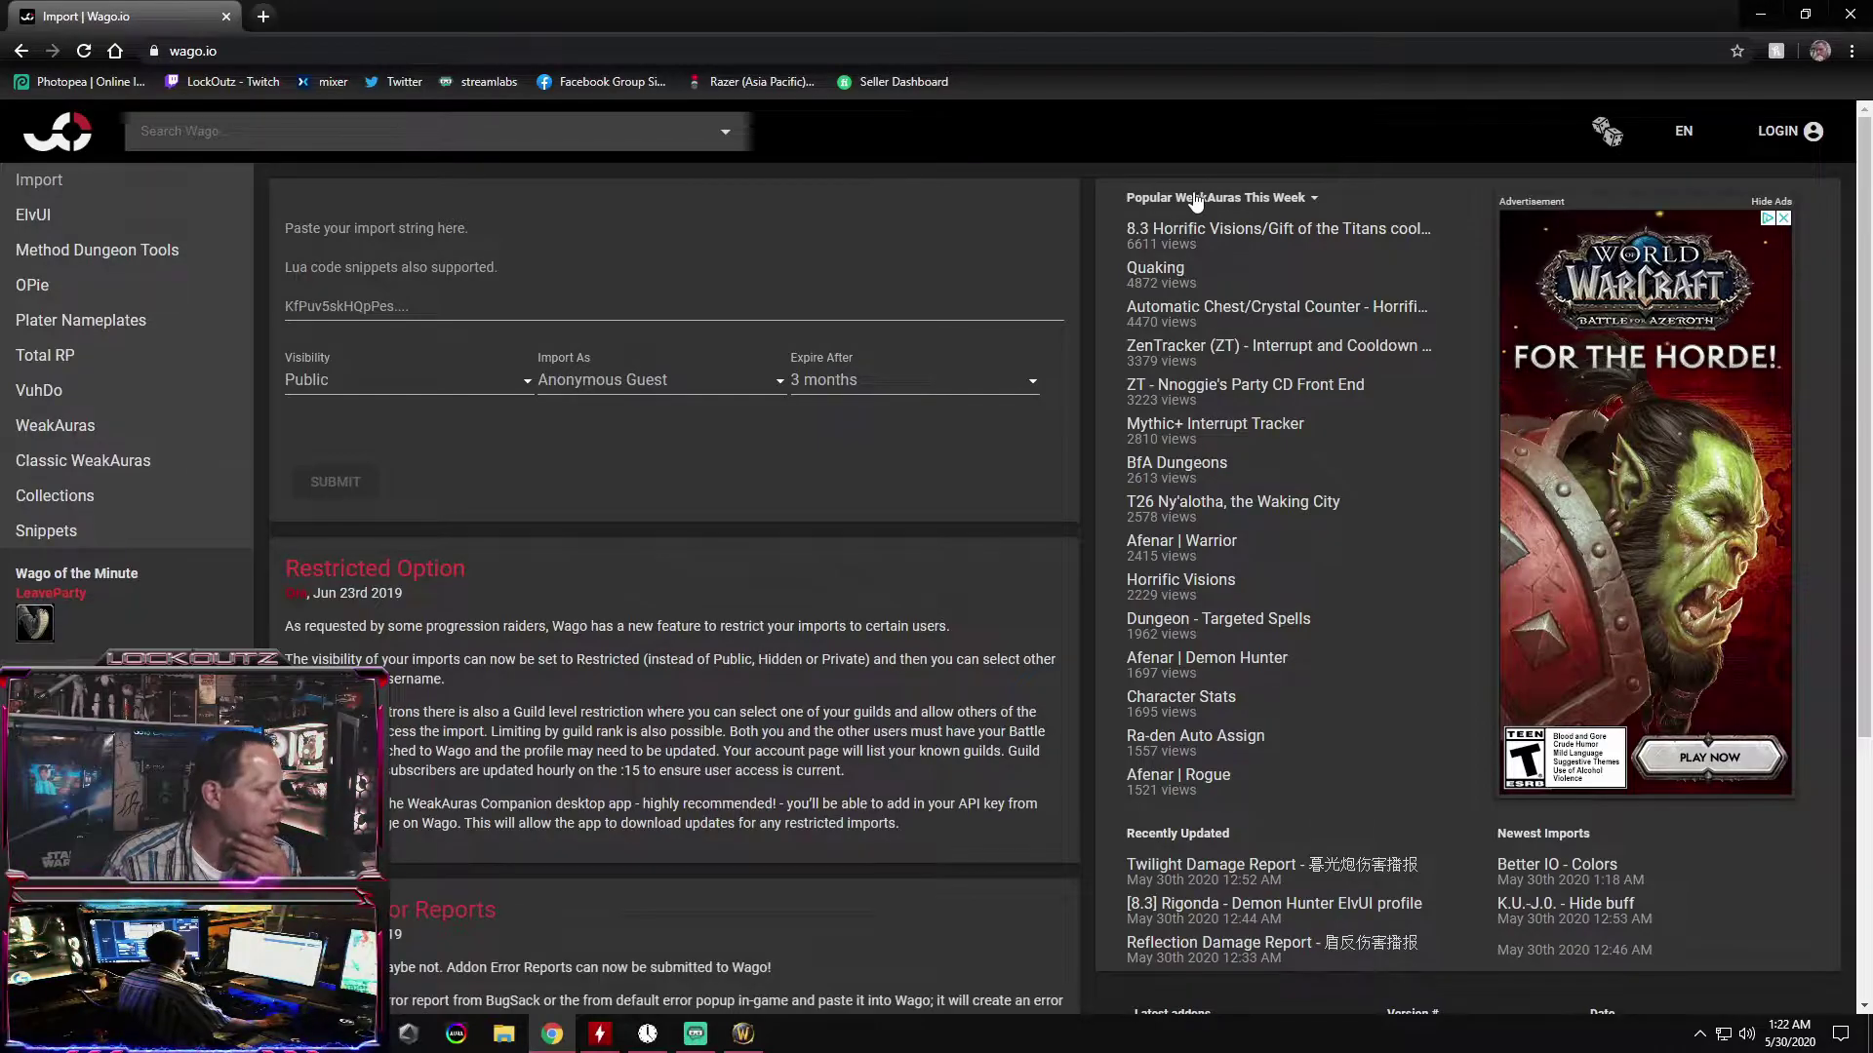
Search Wago.io for 'afenar'
click(314, 144)
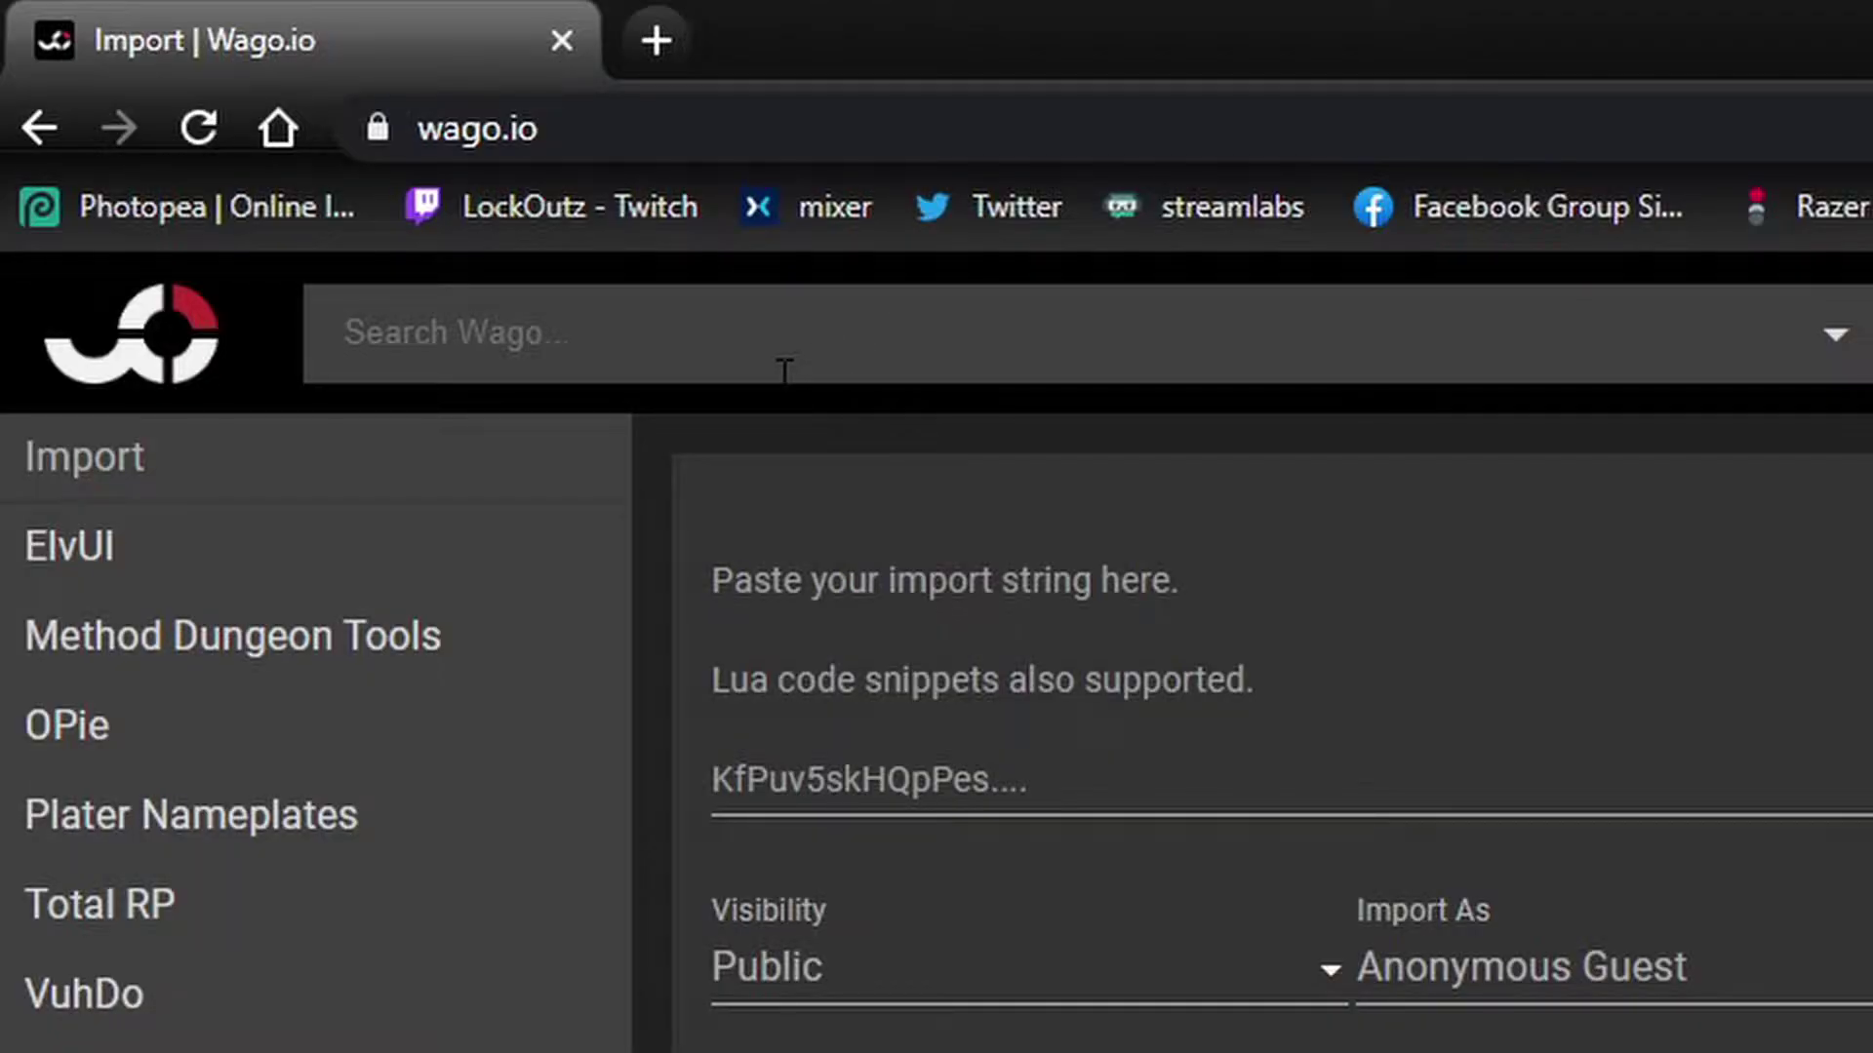
text(afena)
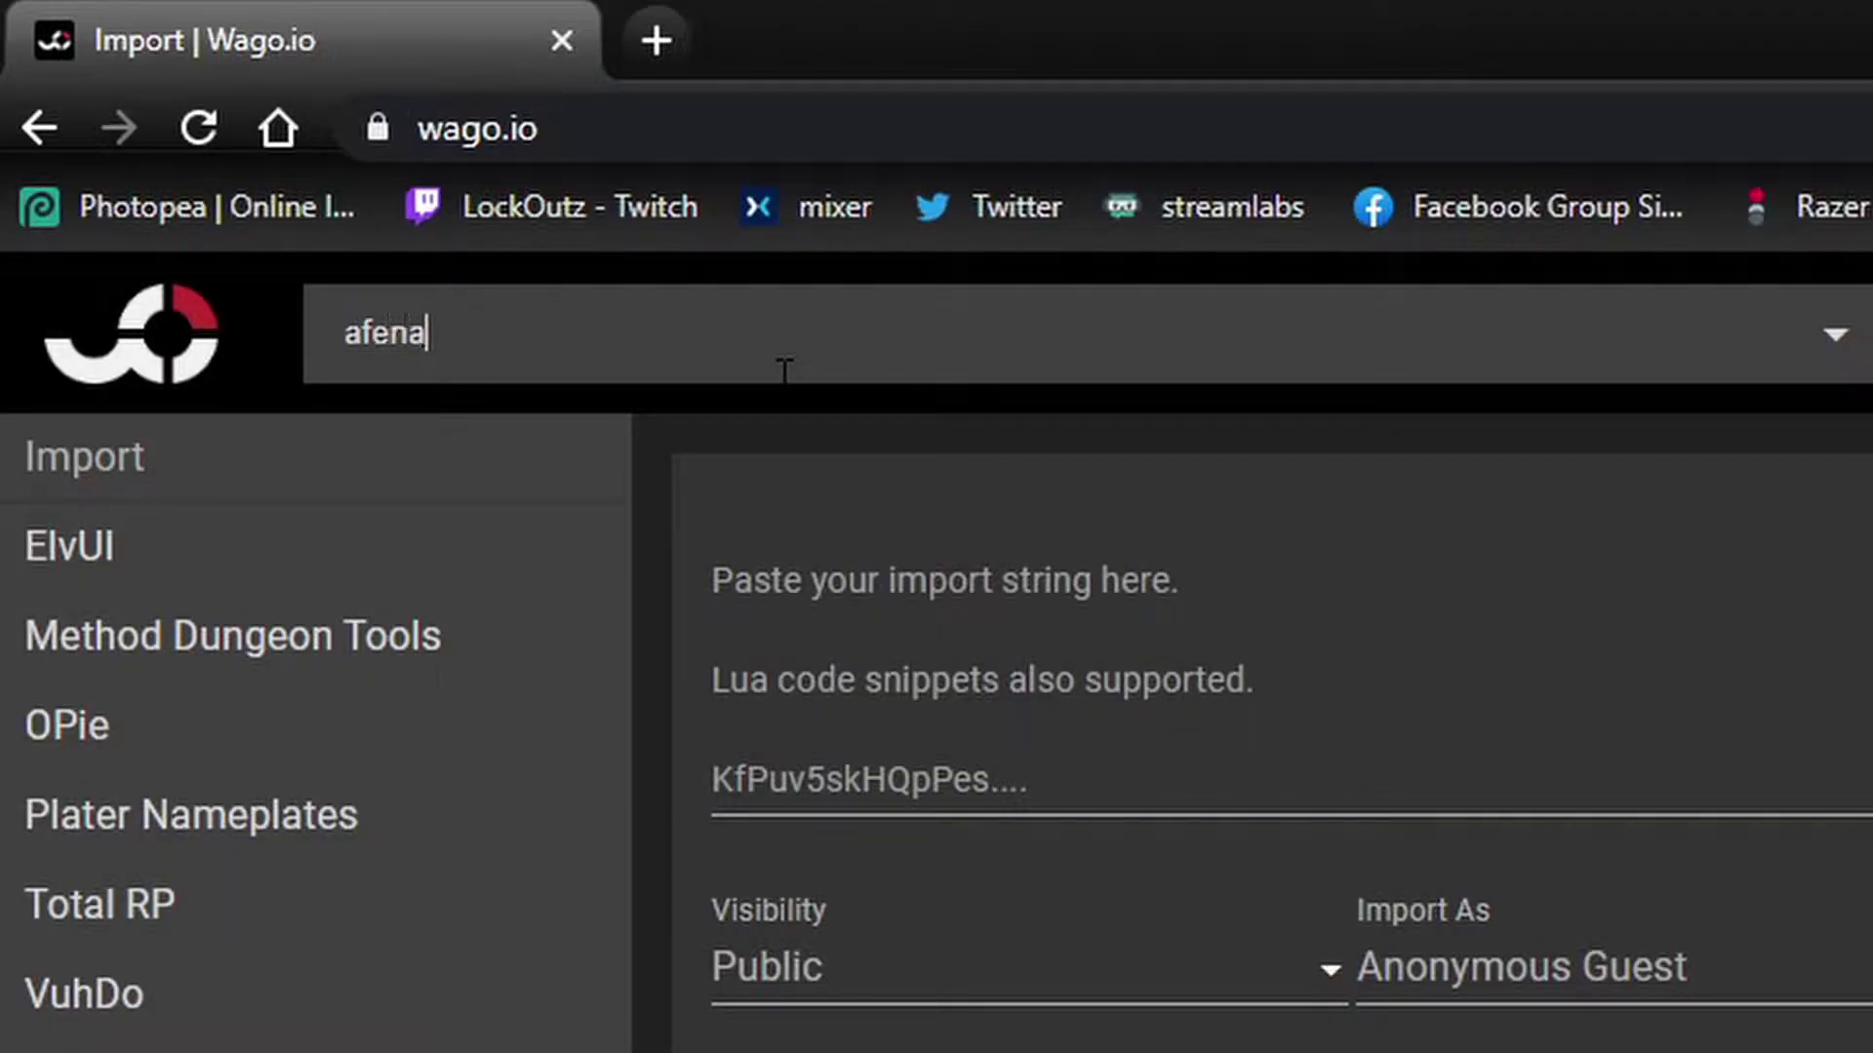
text(r)
key(Return)
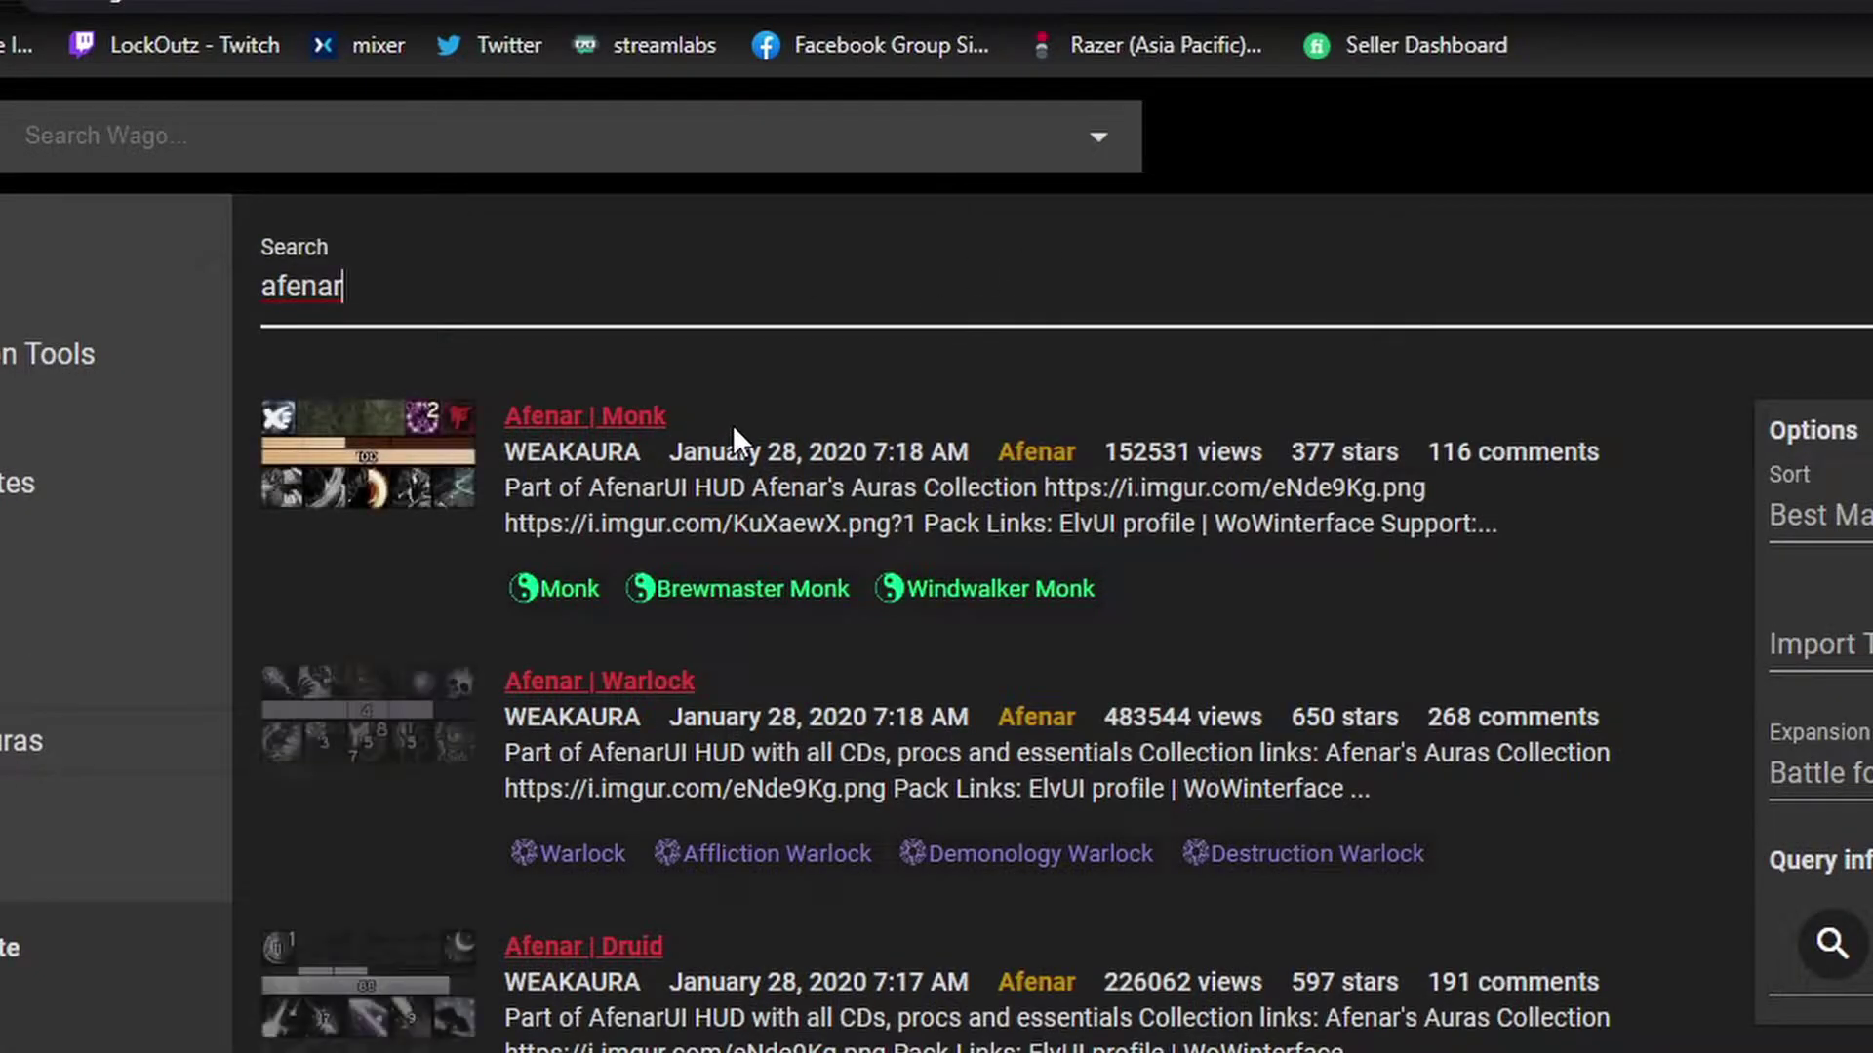
Copy the Afenar | Demon Hunter v2.4.5-74 import string and switch back to WoW
scroll(650, 887, down, 10)
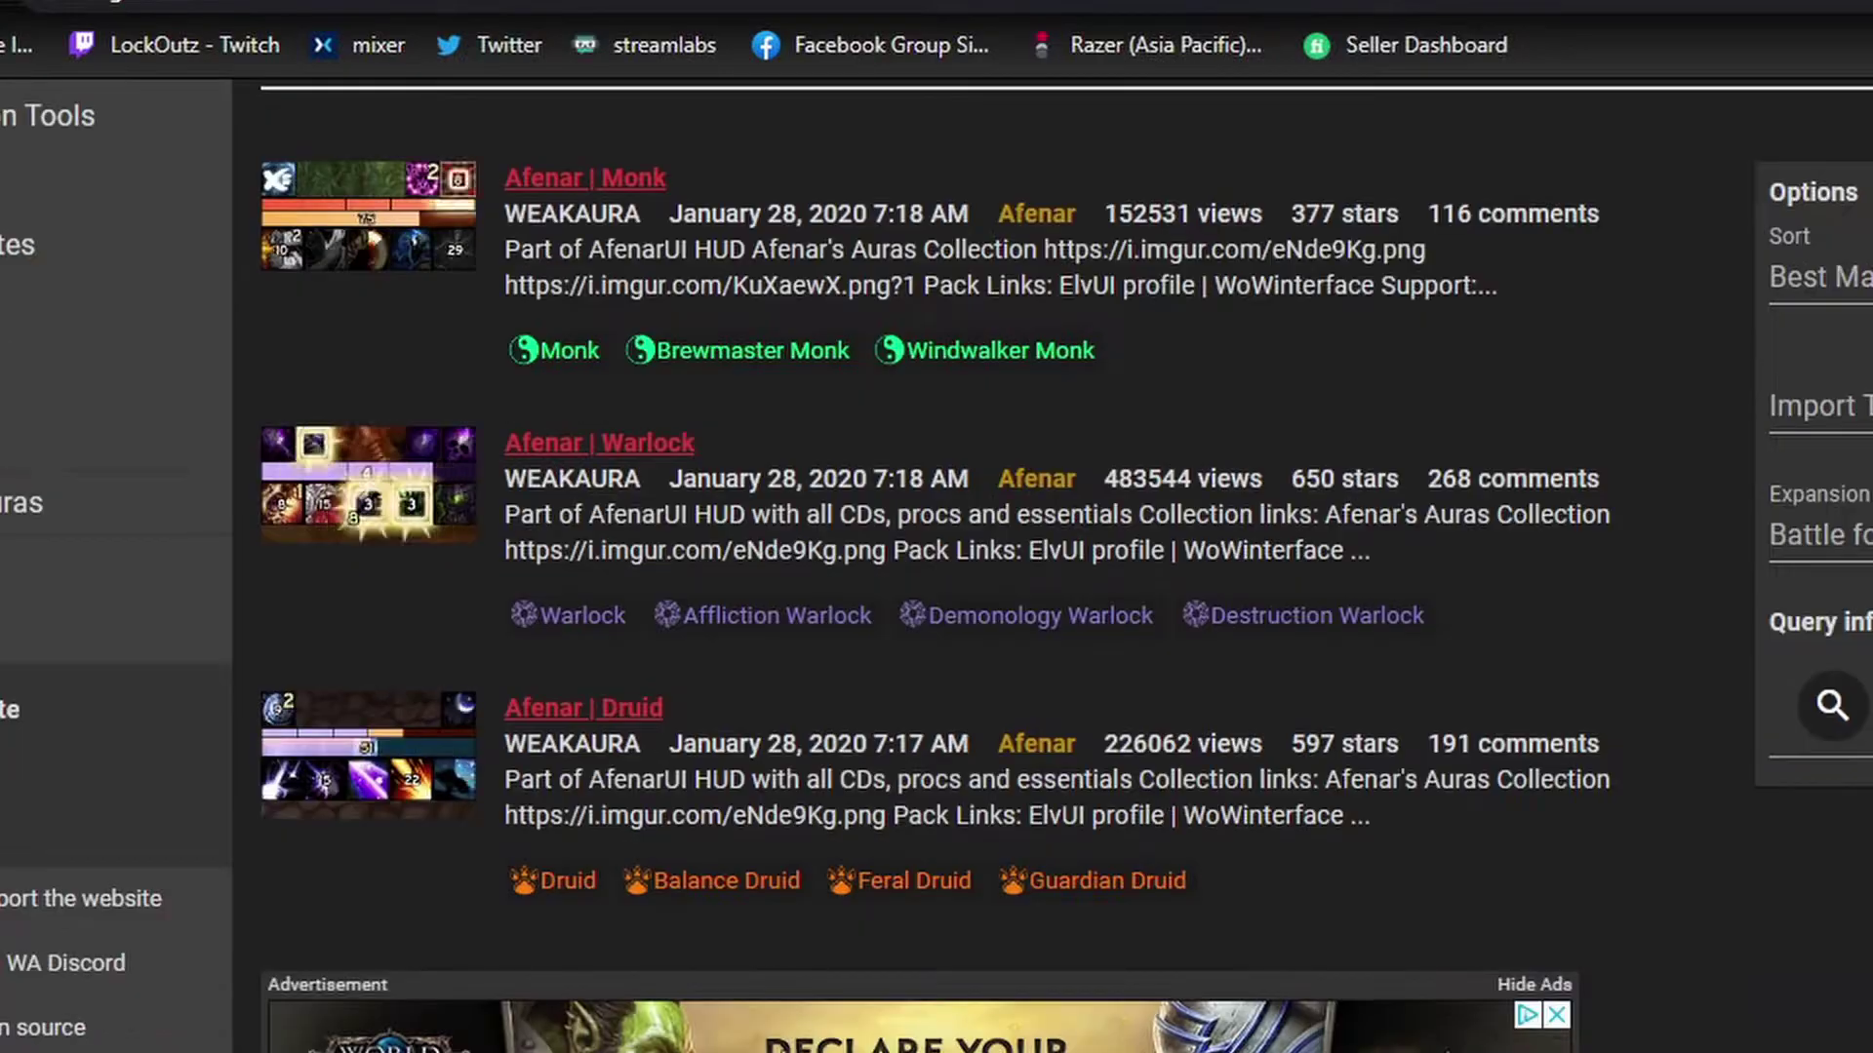
scroll(650, 888, down, 10)
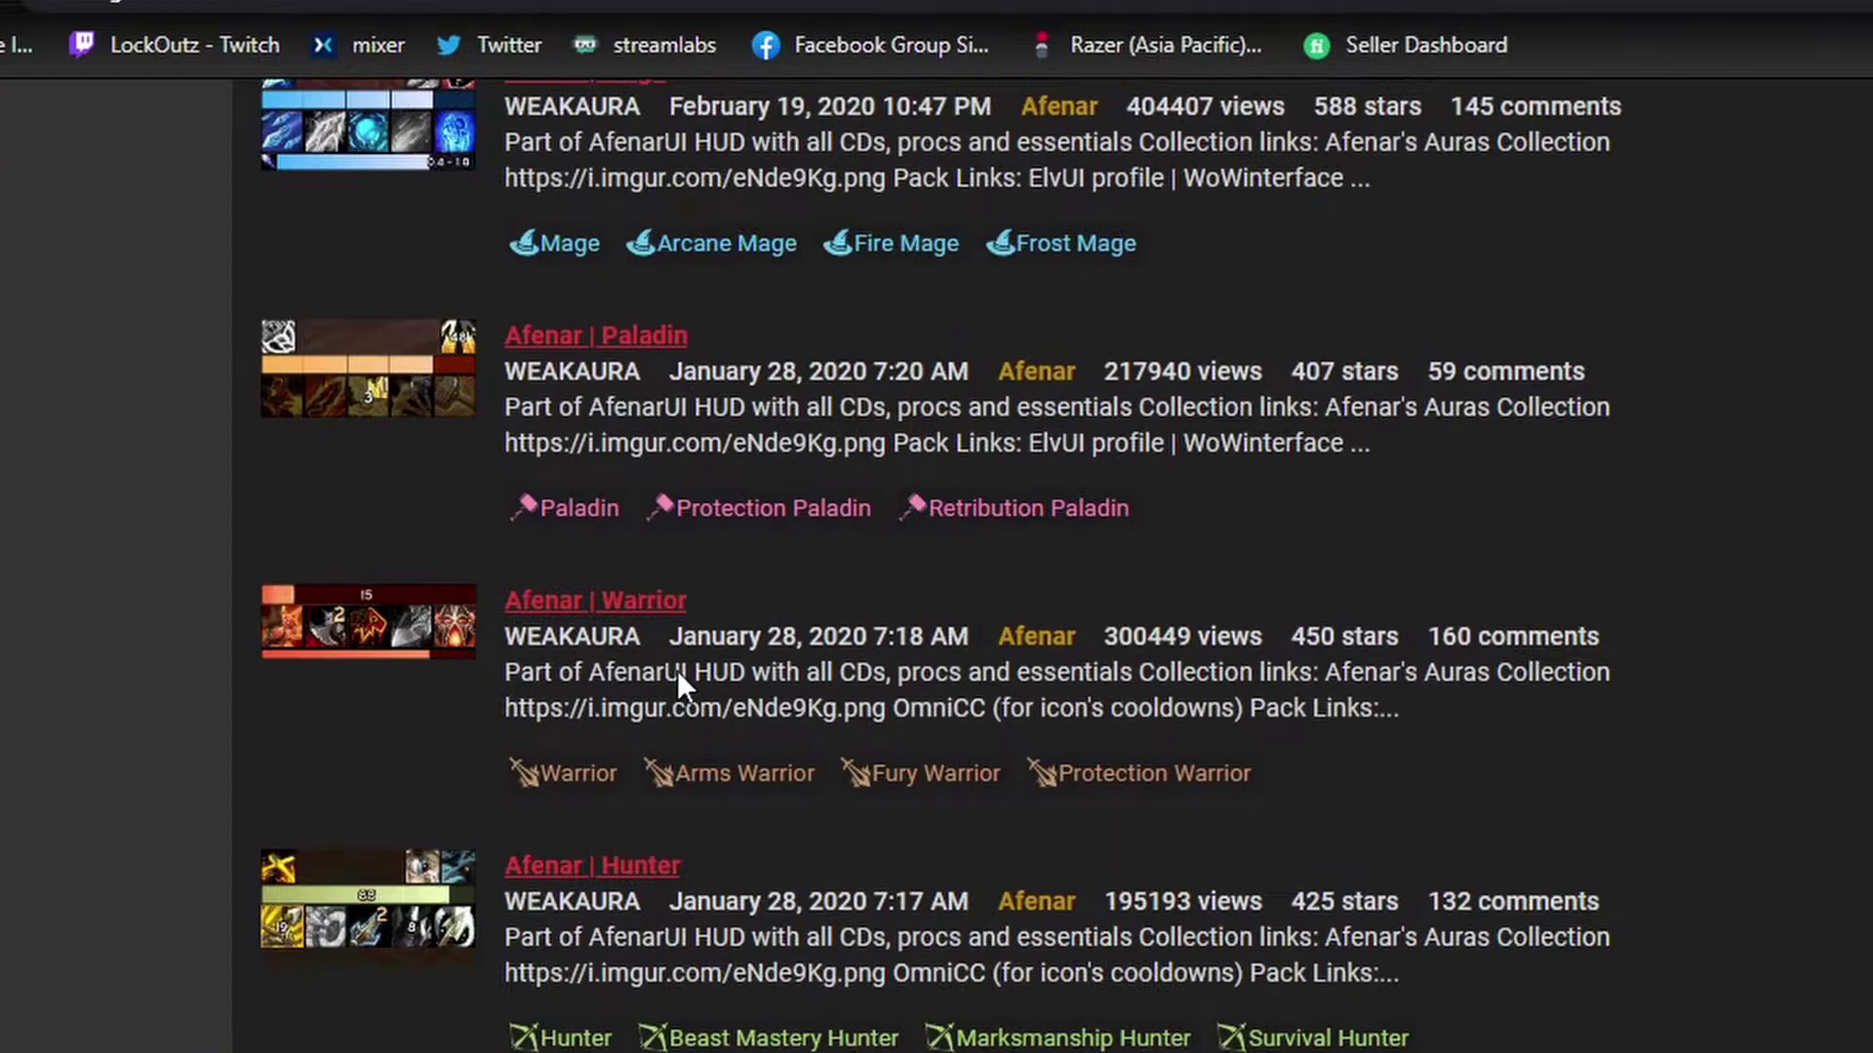
scroll(652, 731, down, 6)
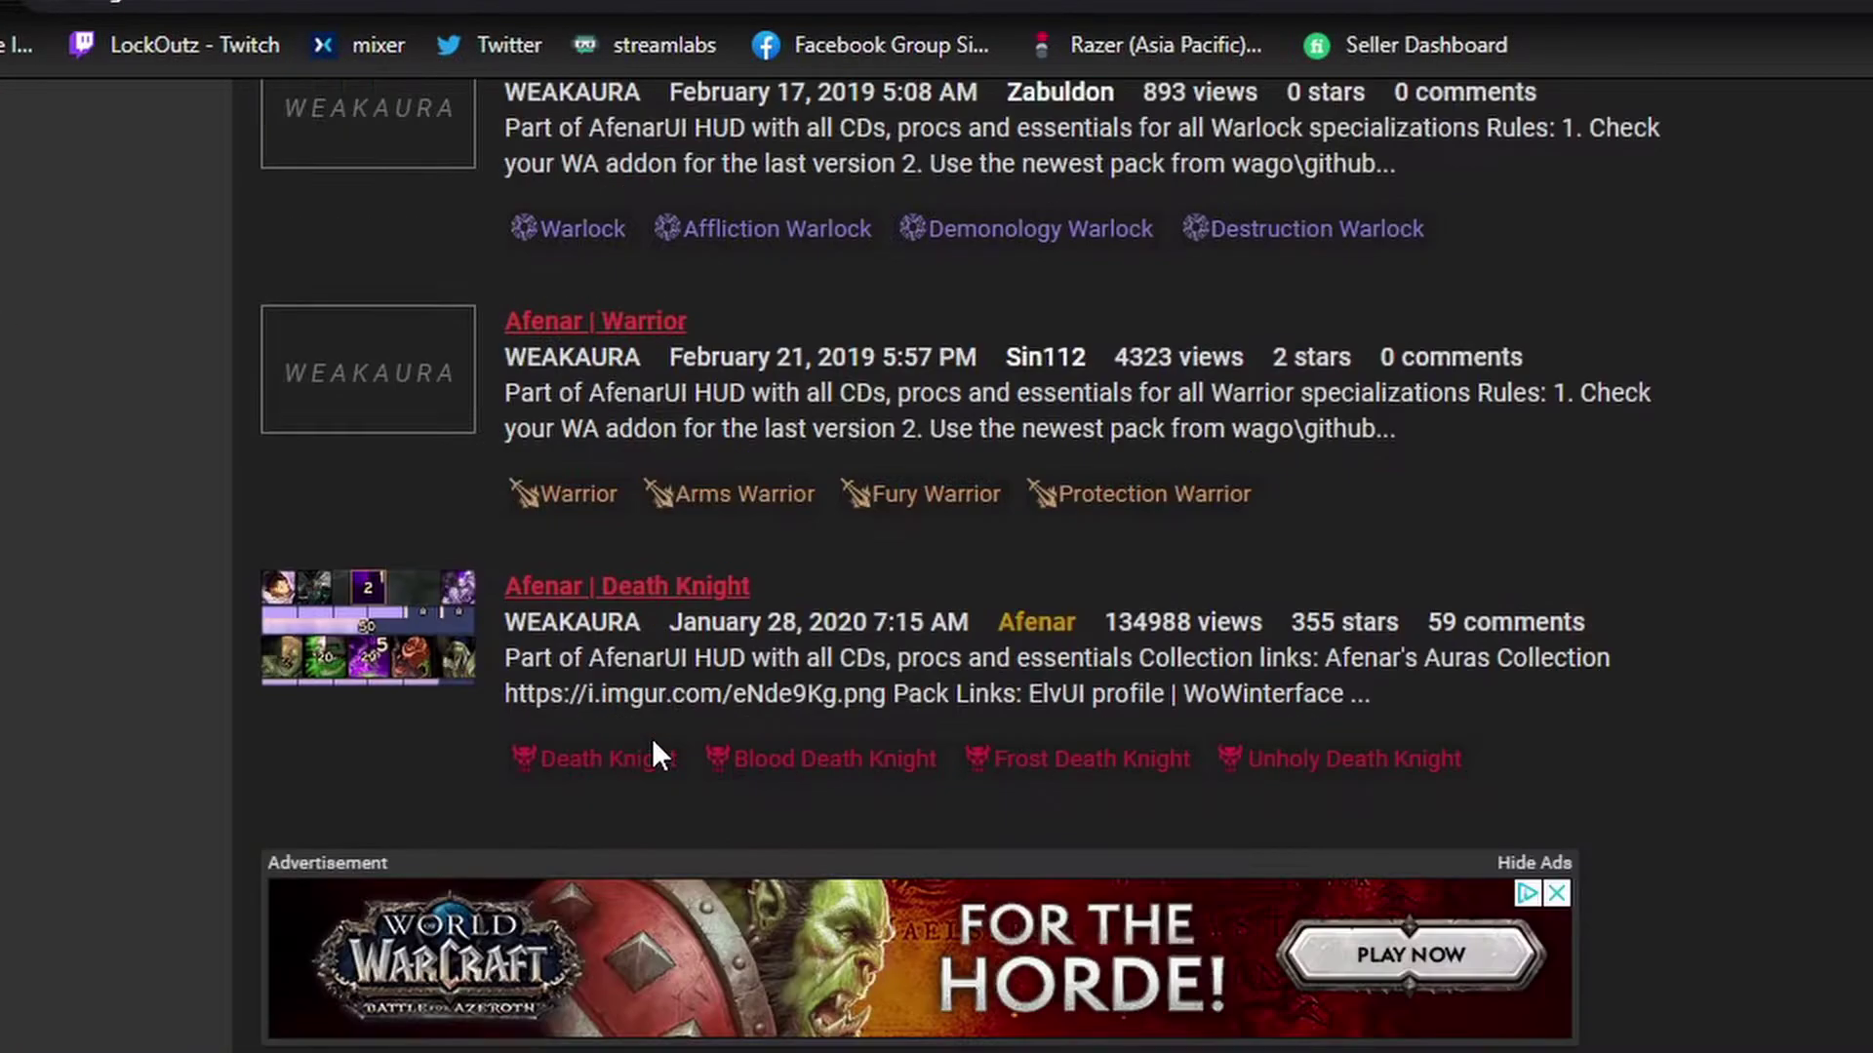
scroll(751, 614, up, 1)
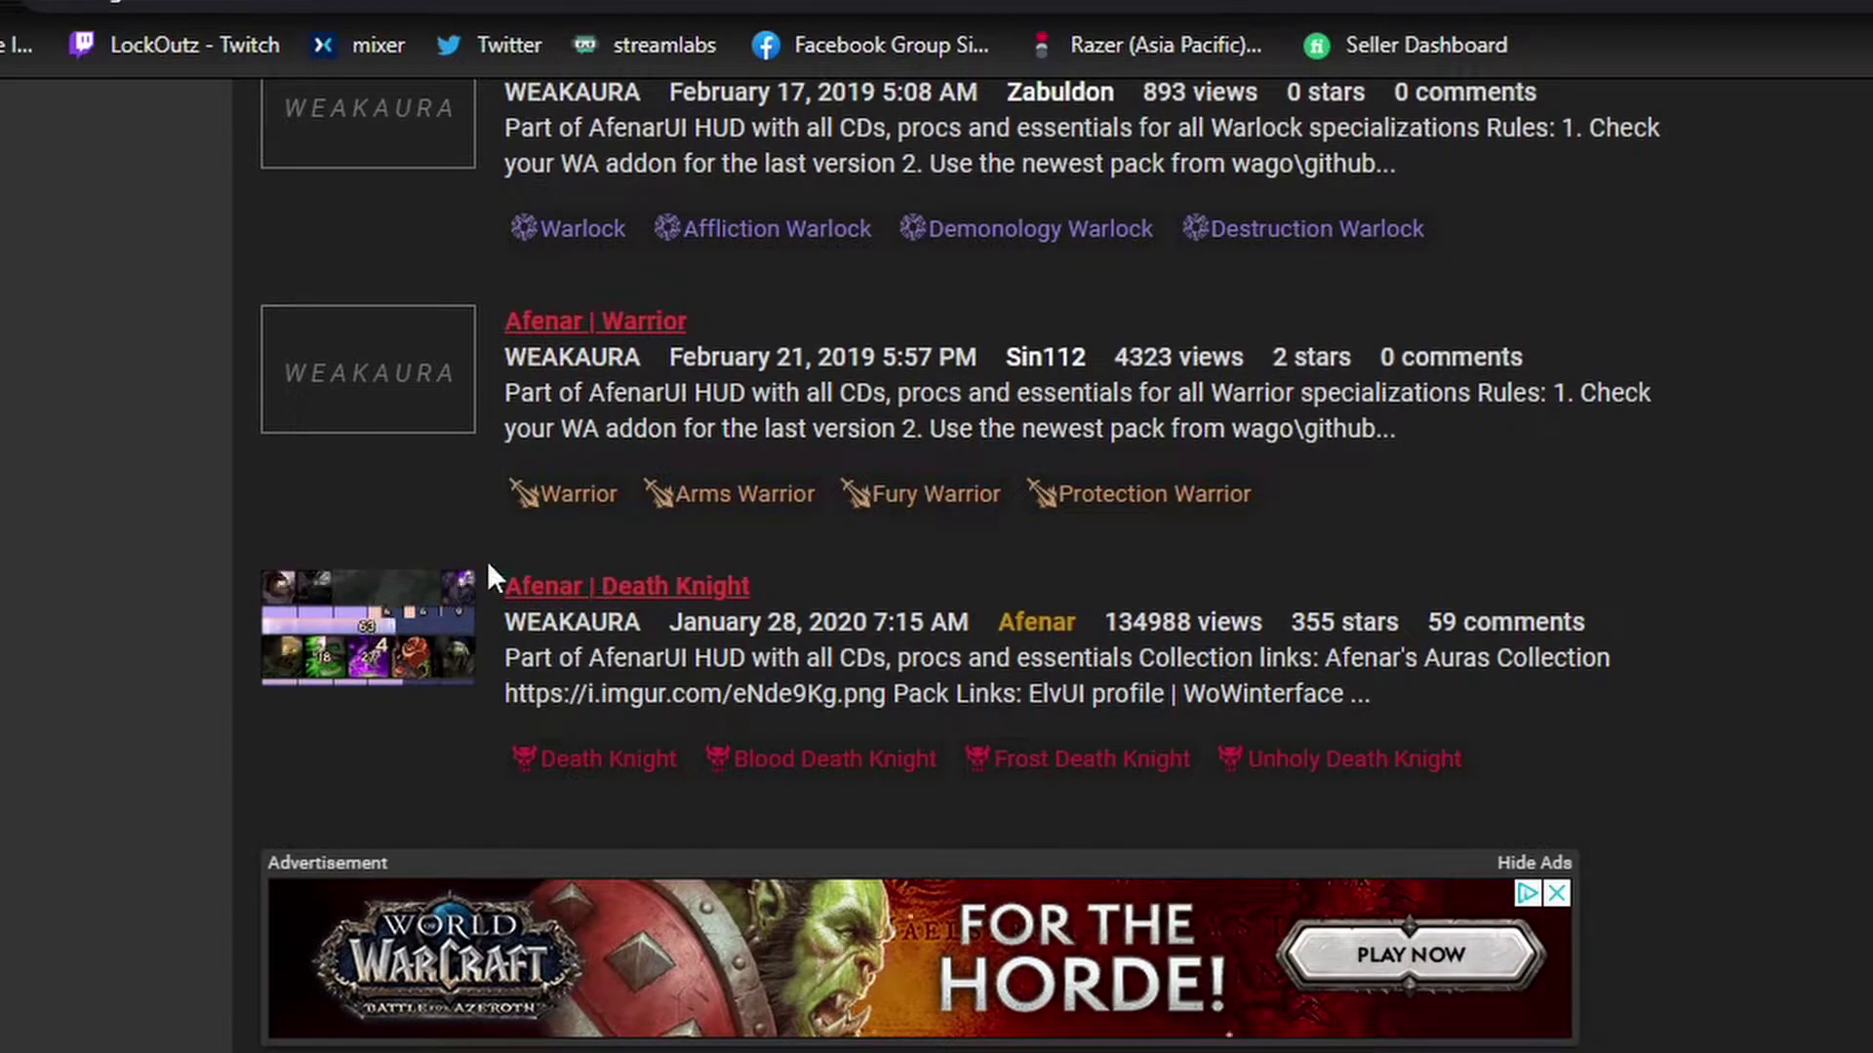
scroll(664, 601, down, 3)
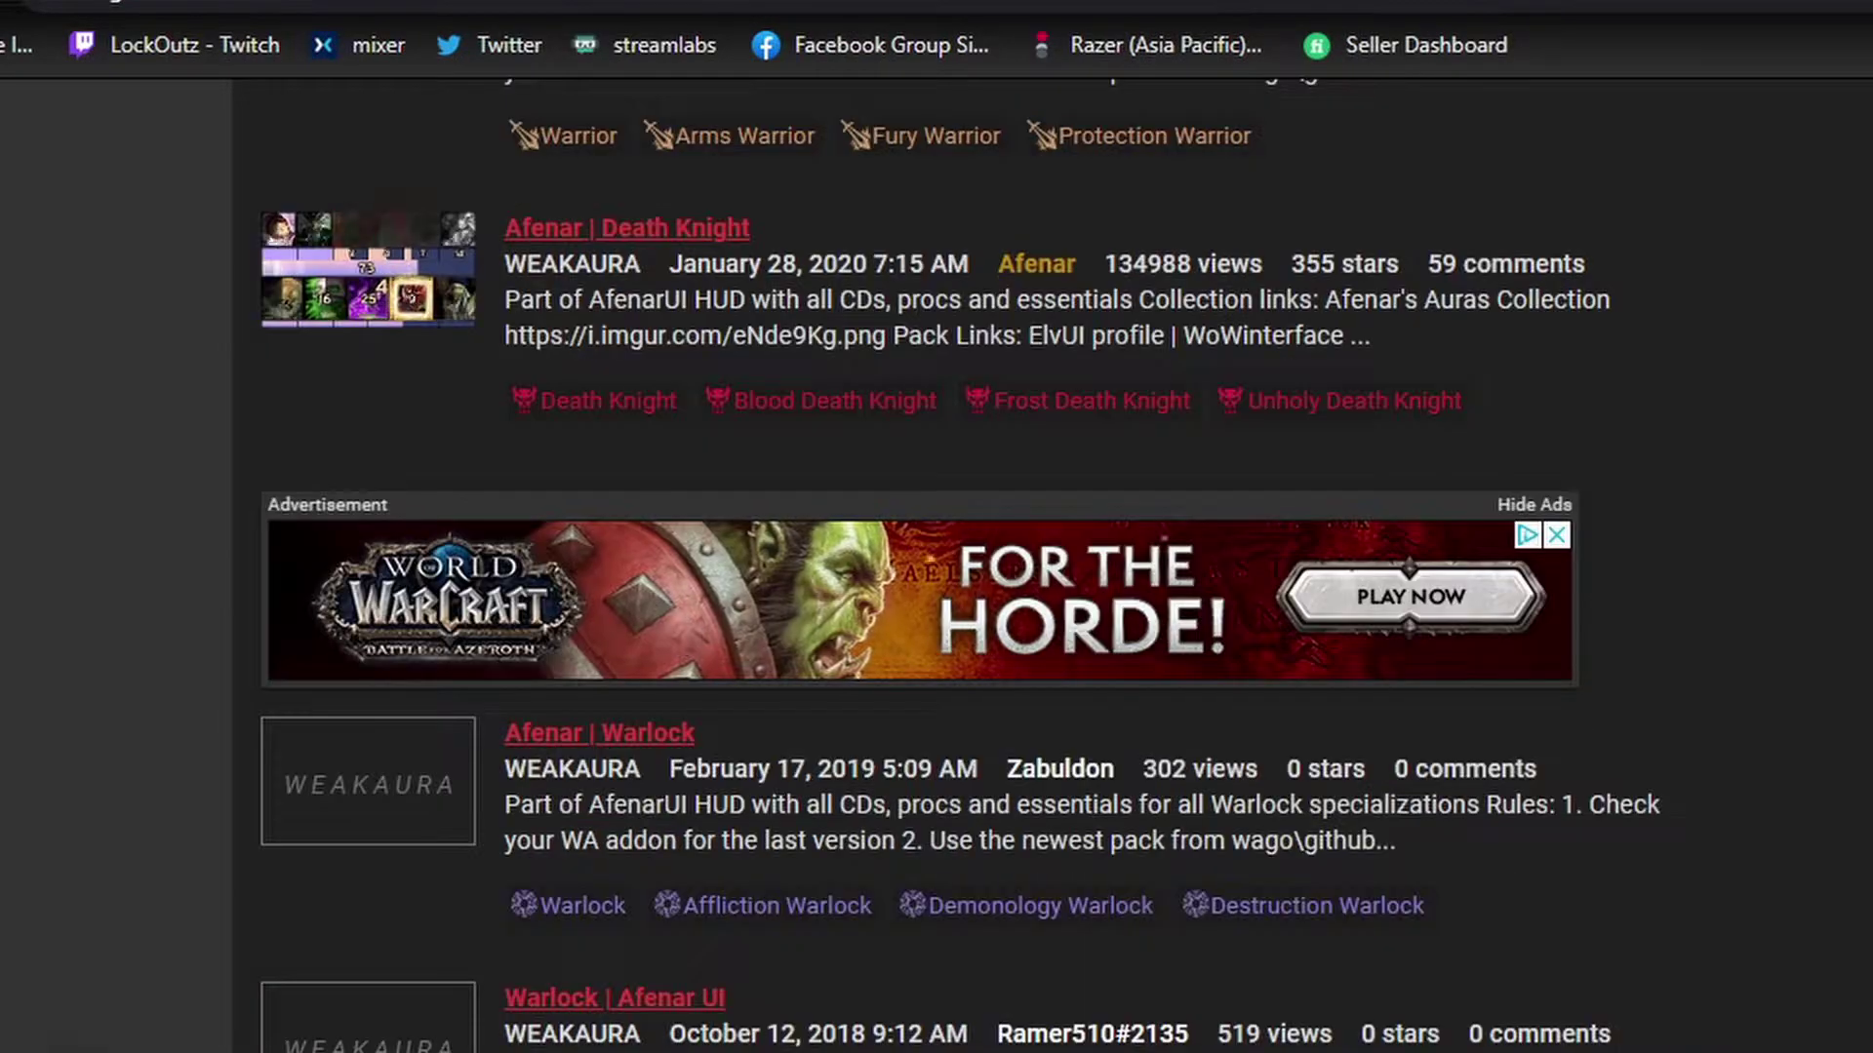
scroll(665, 600, down, 1)
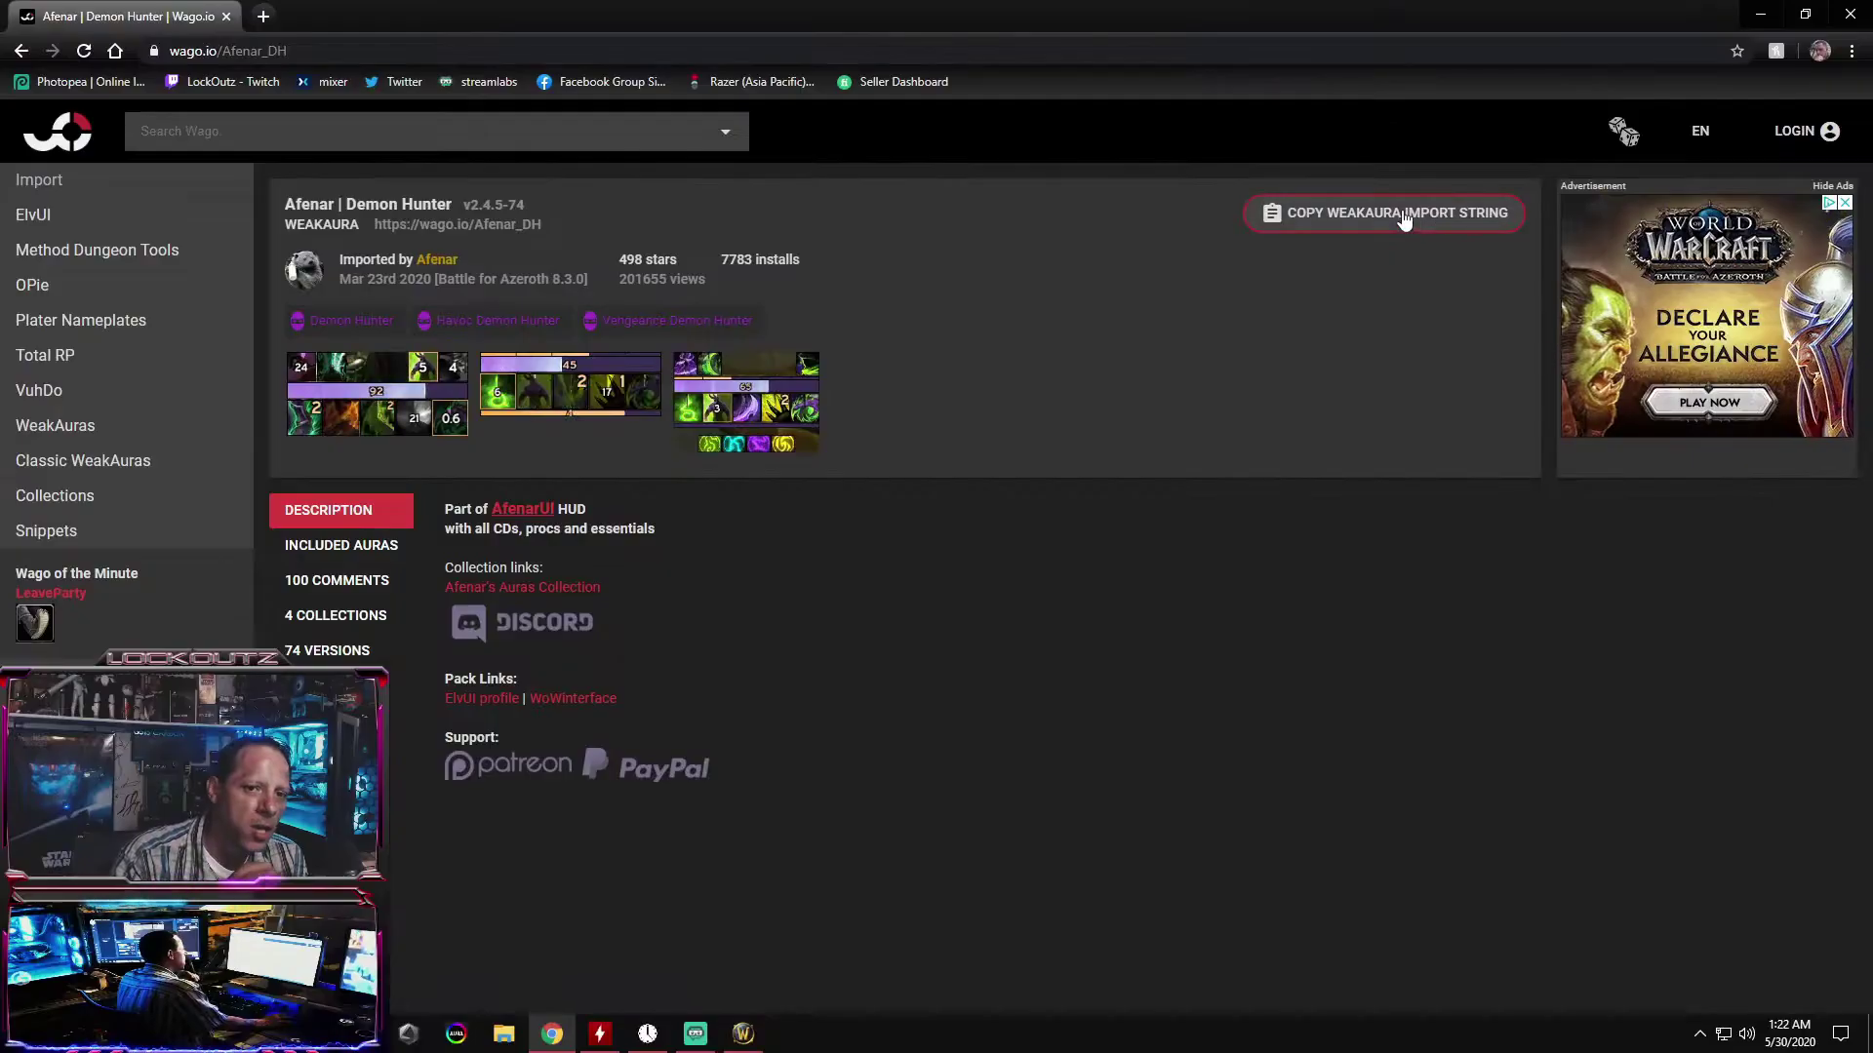
click(1397, 213)
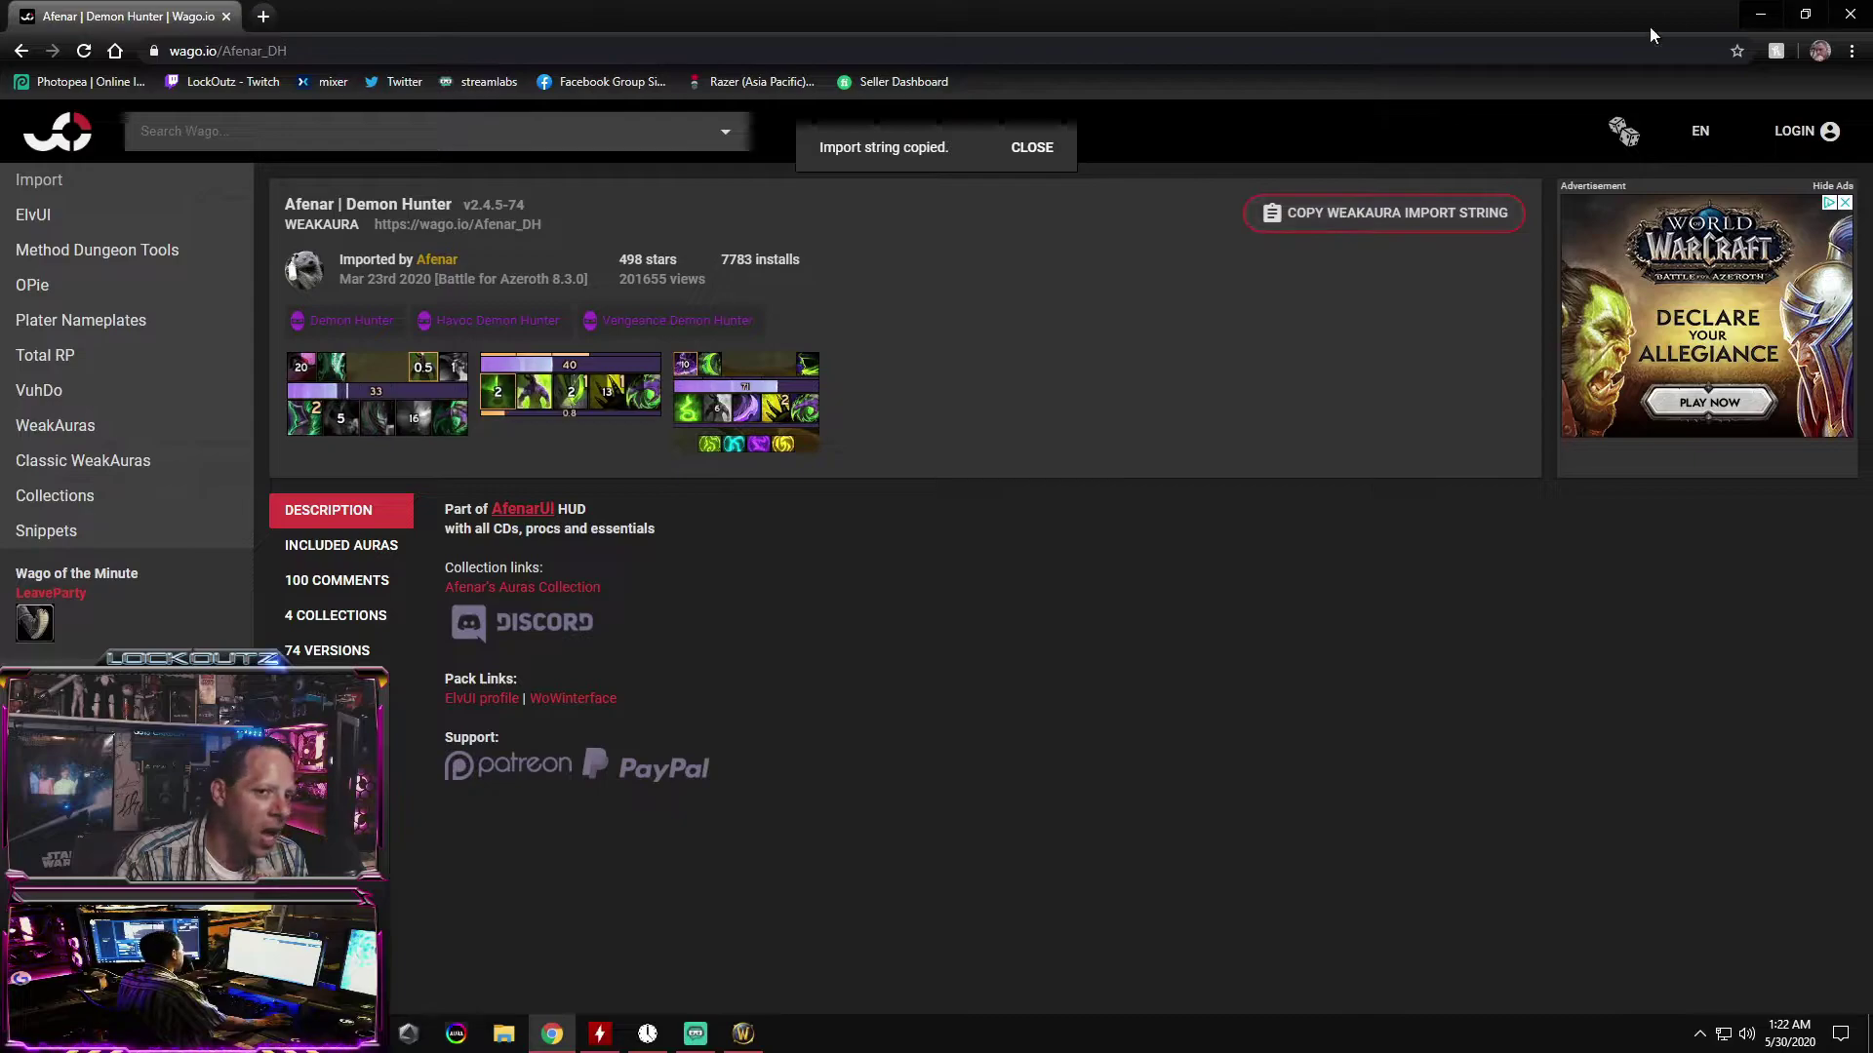
key(alt+Tab)
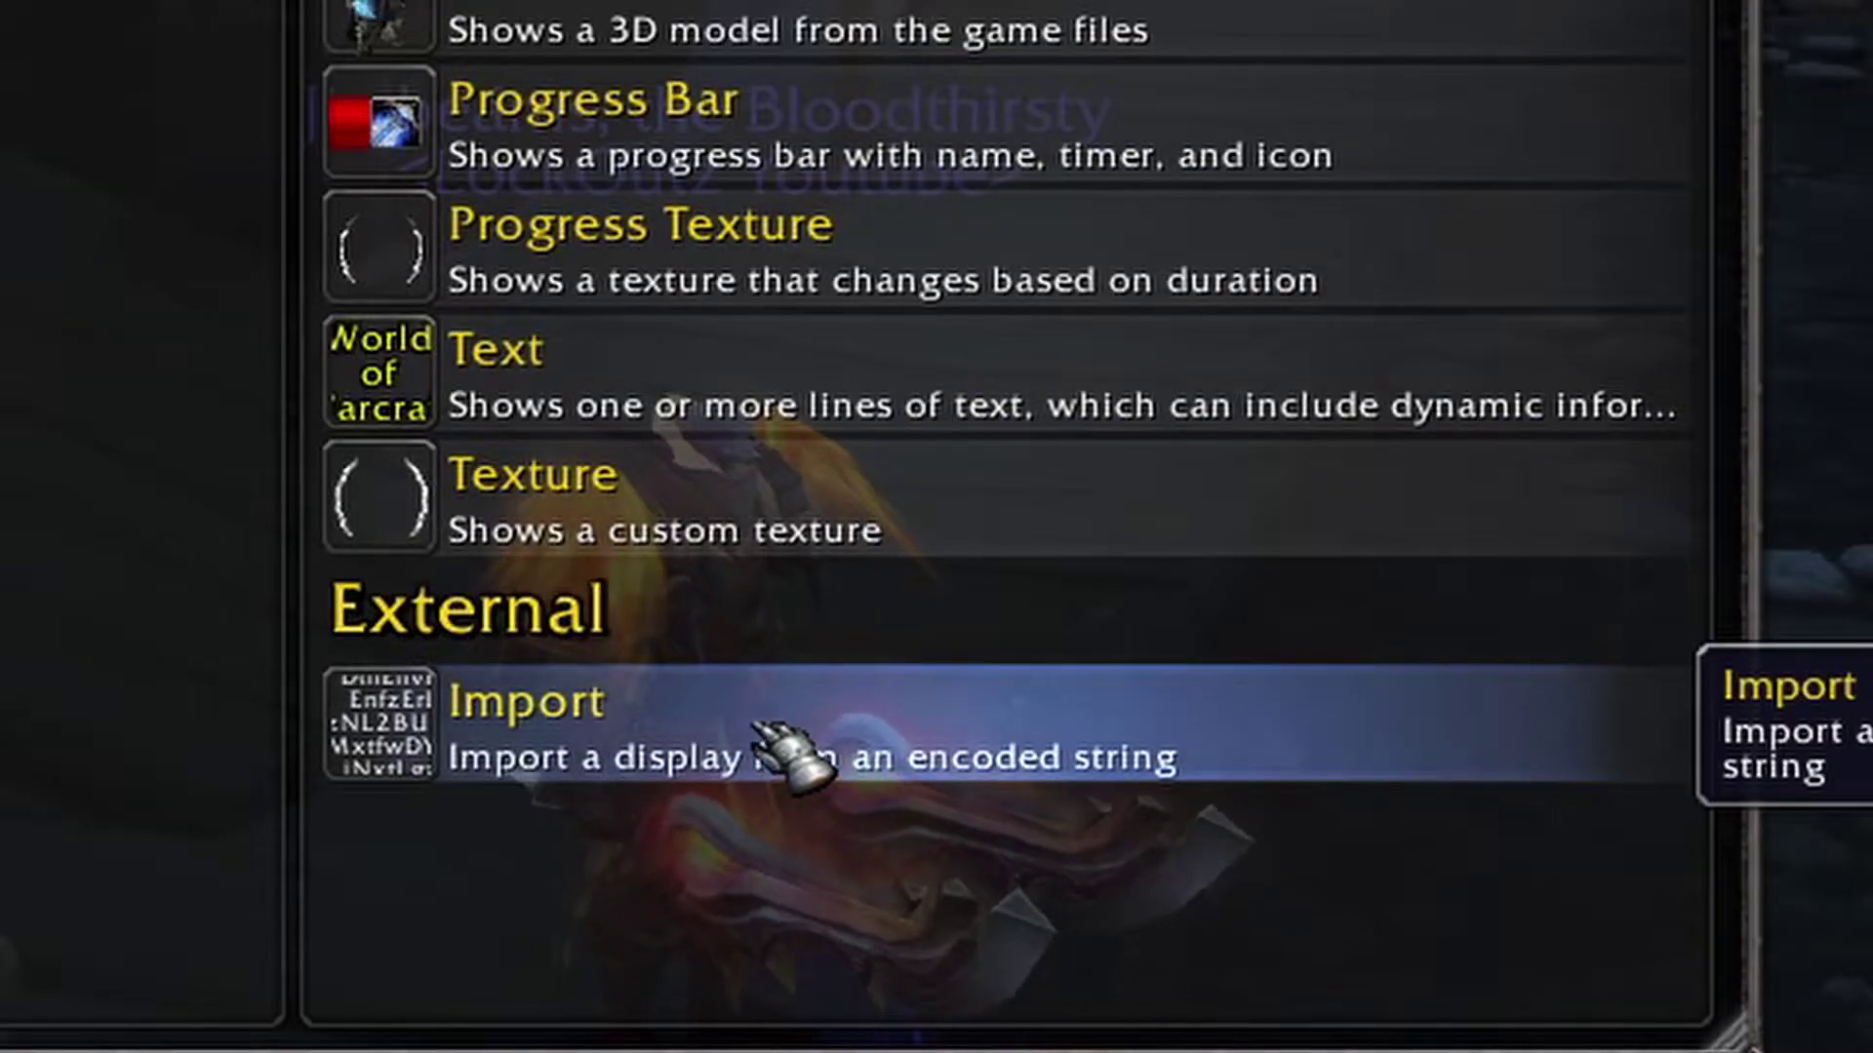
click(763, 738)
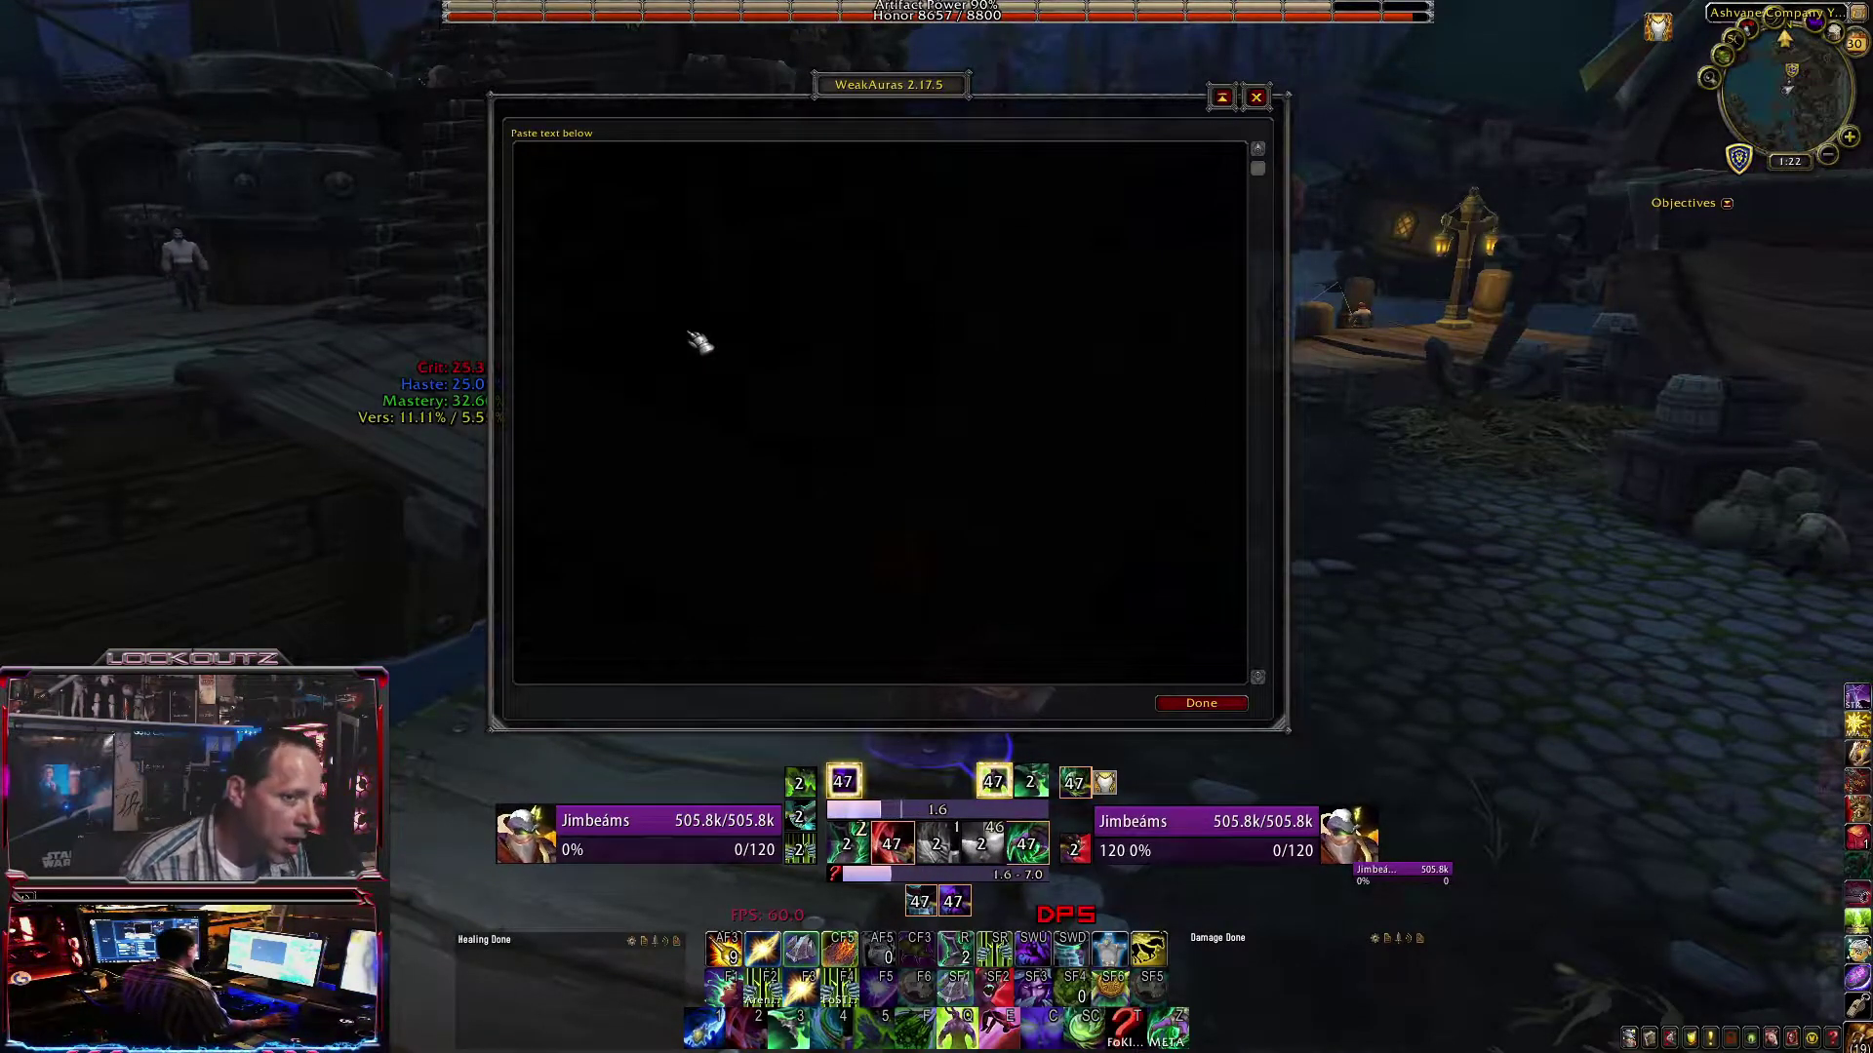
key(ctrl+v)
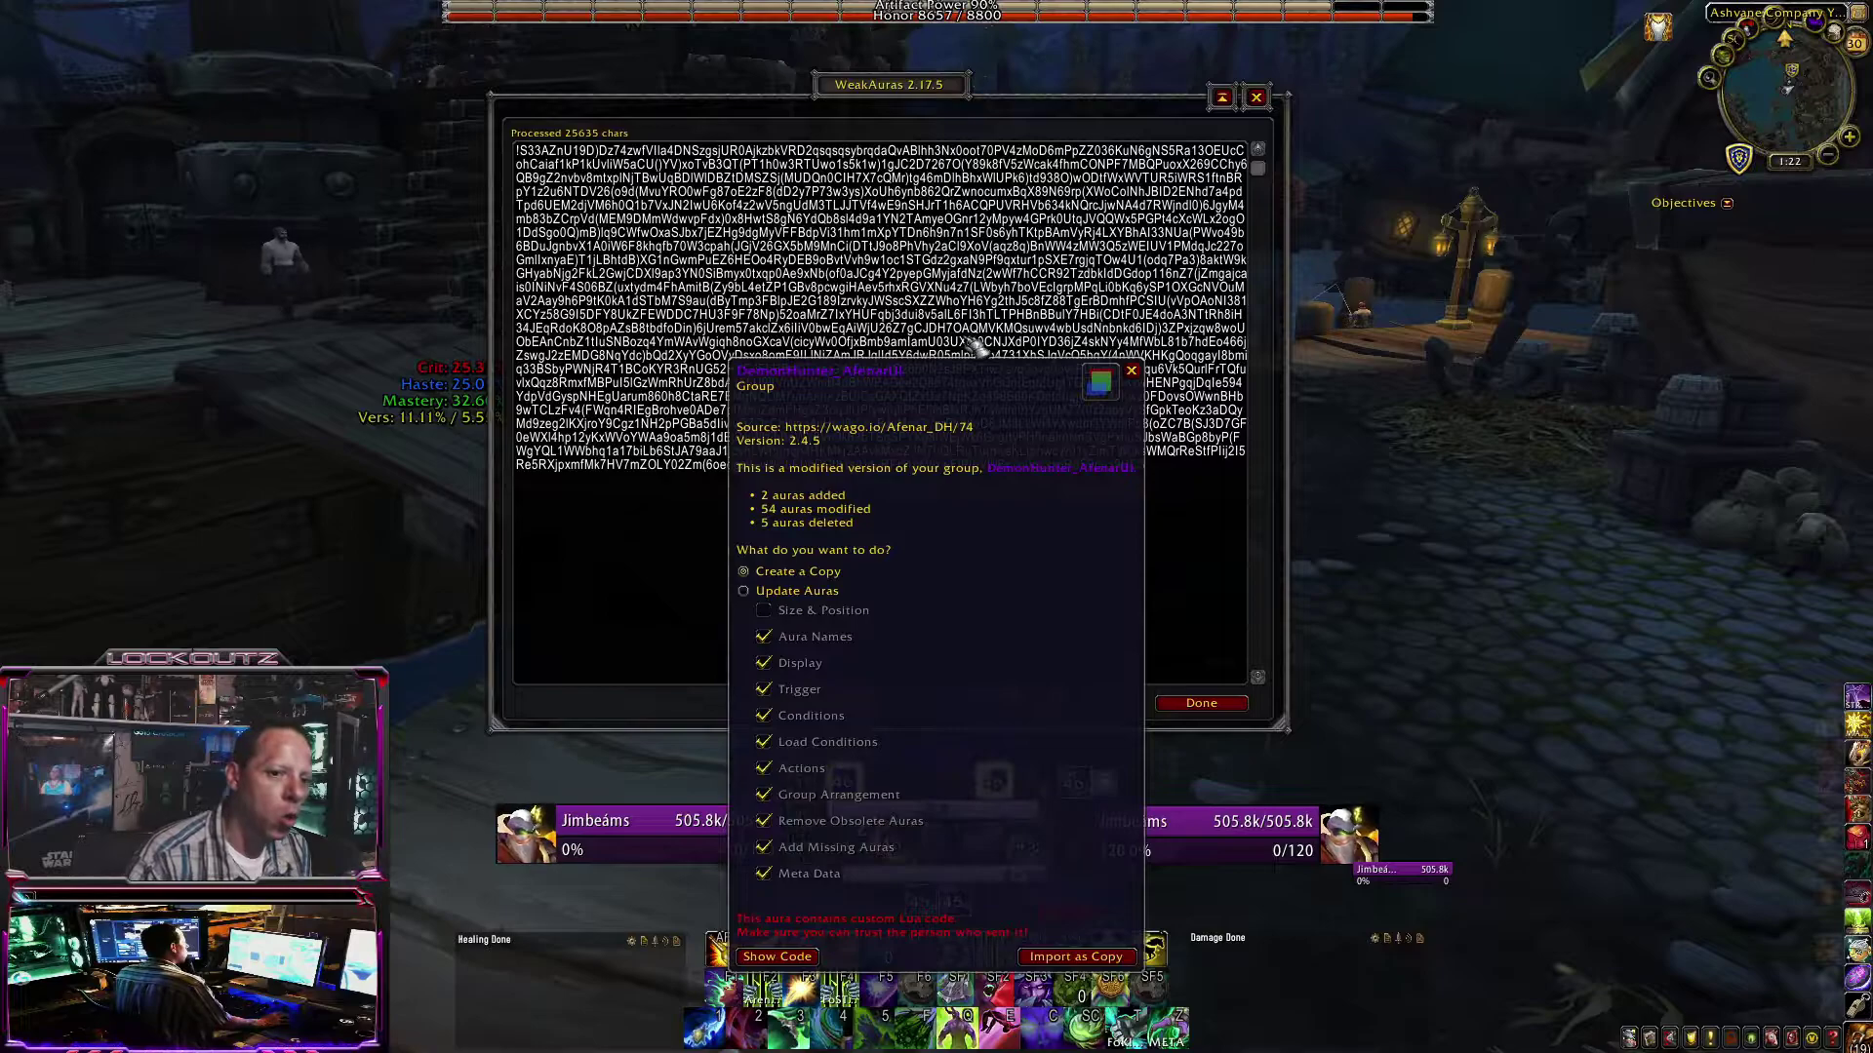
drag(899, 385, 1487, 146)
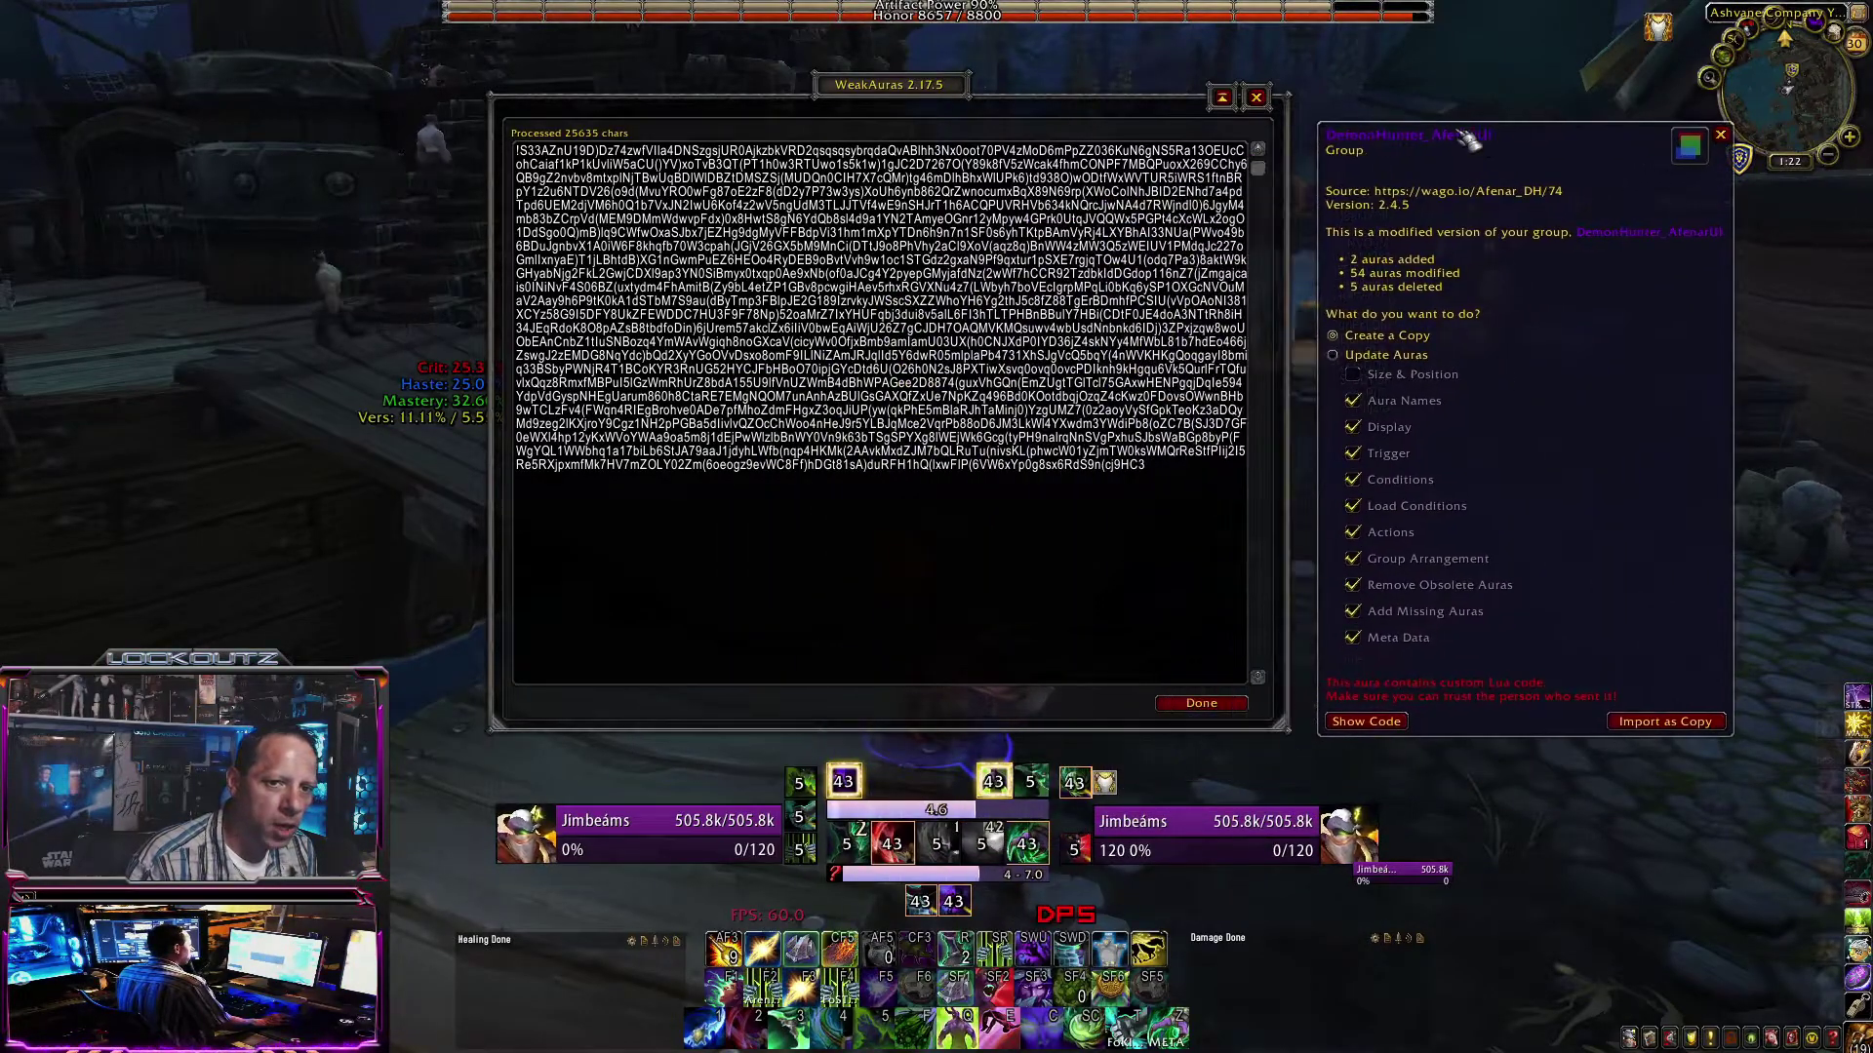
drag(907, 97, 636, 104)
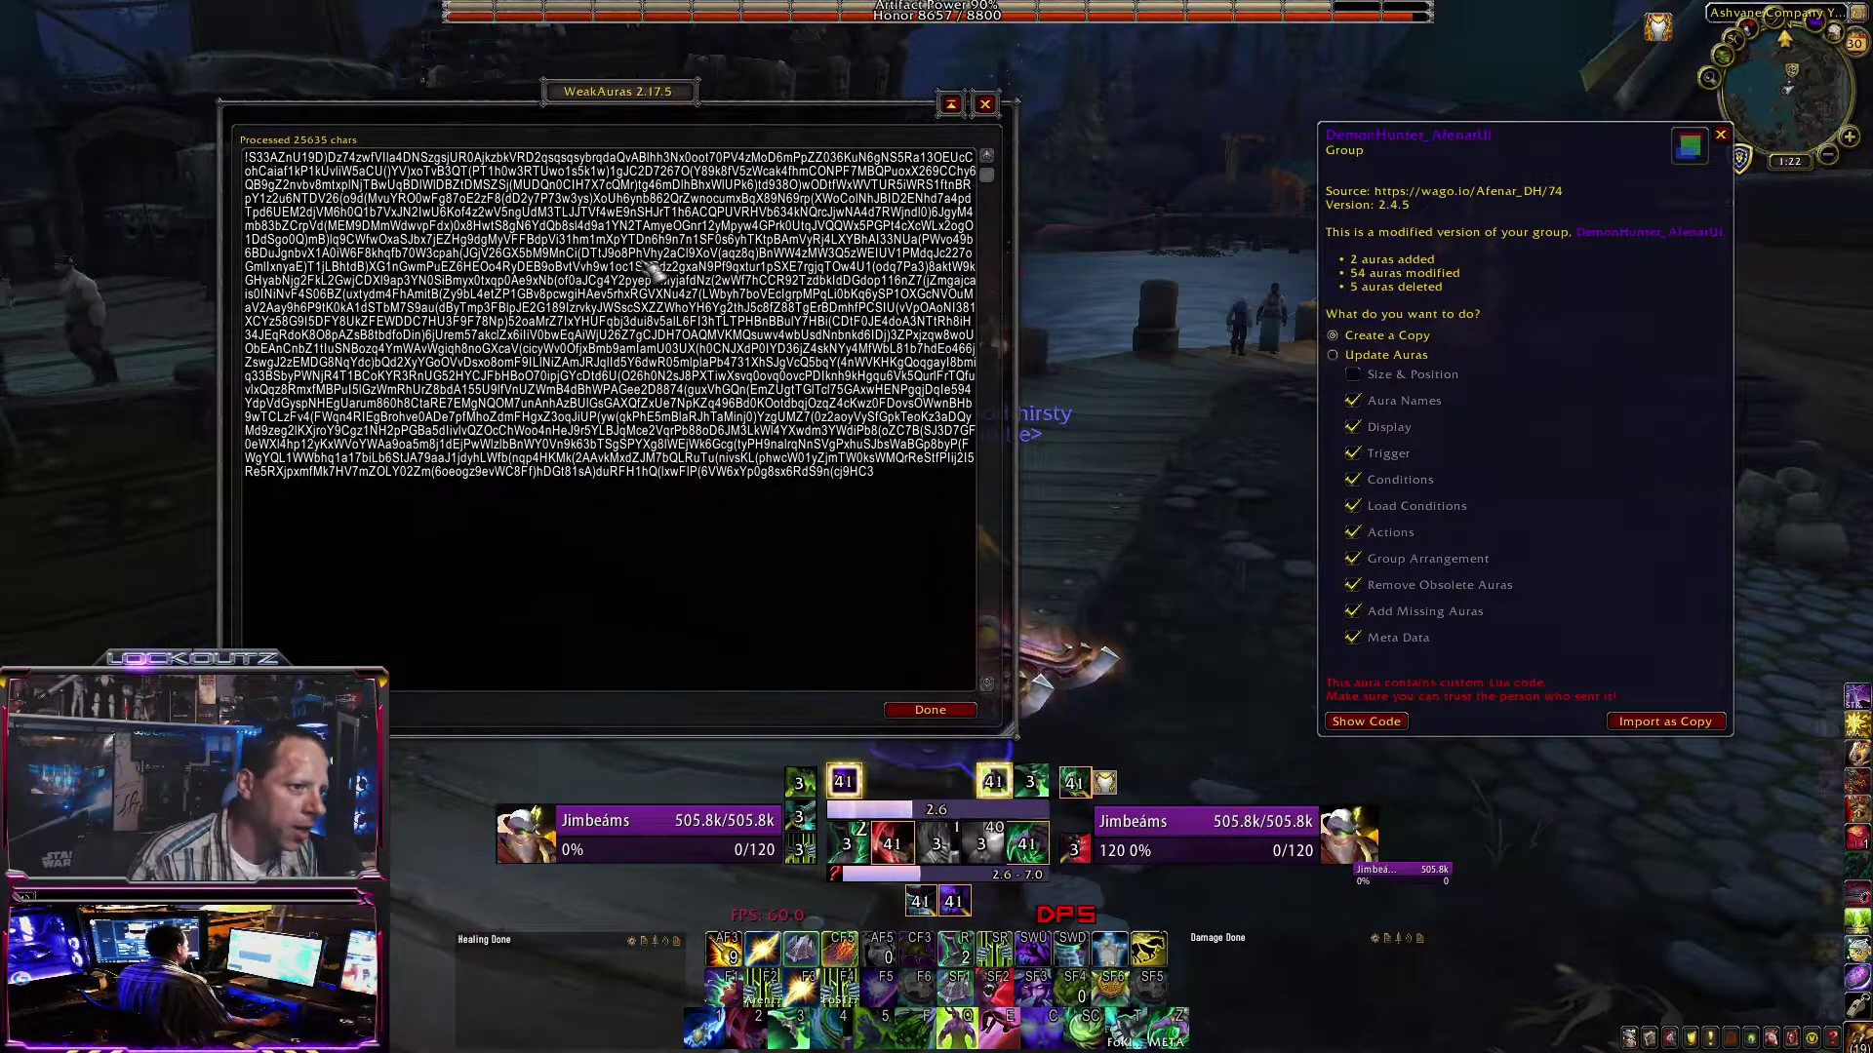
drag(1564, 146, 1324, 136)
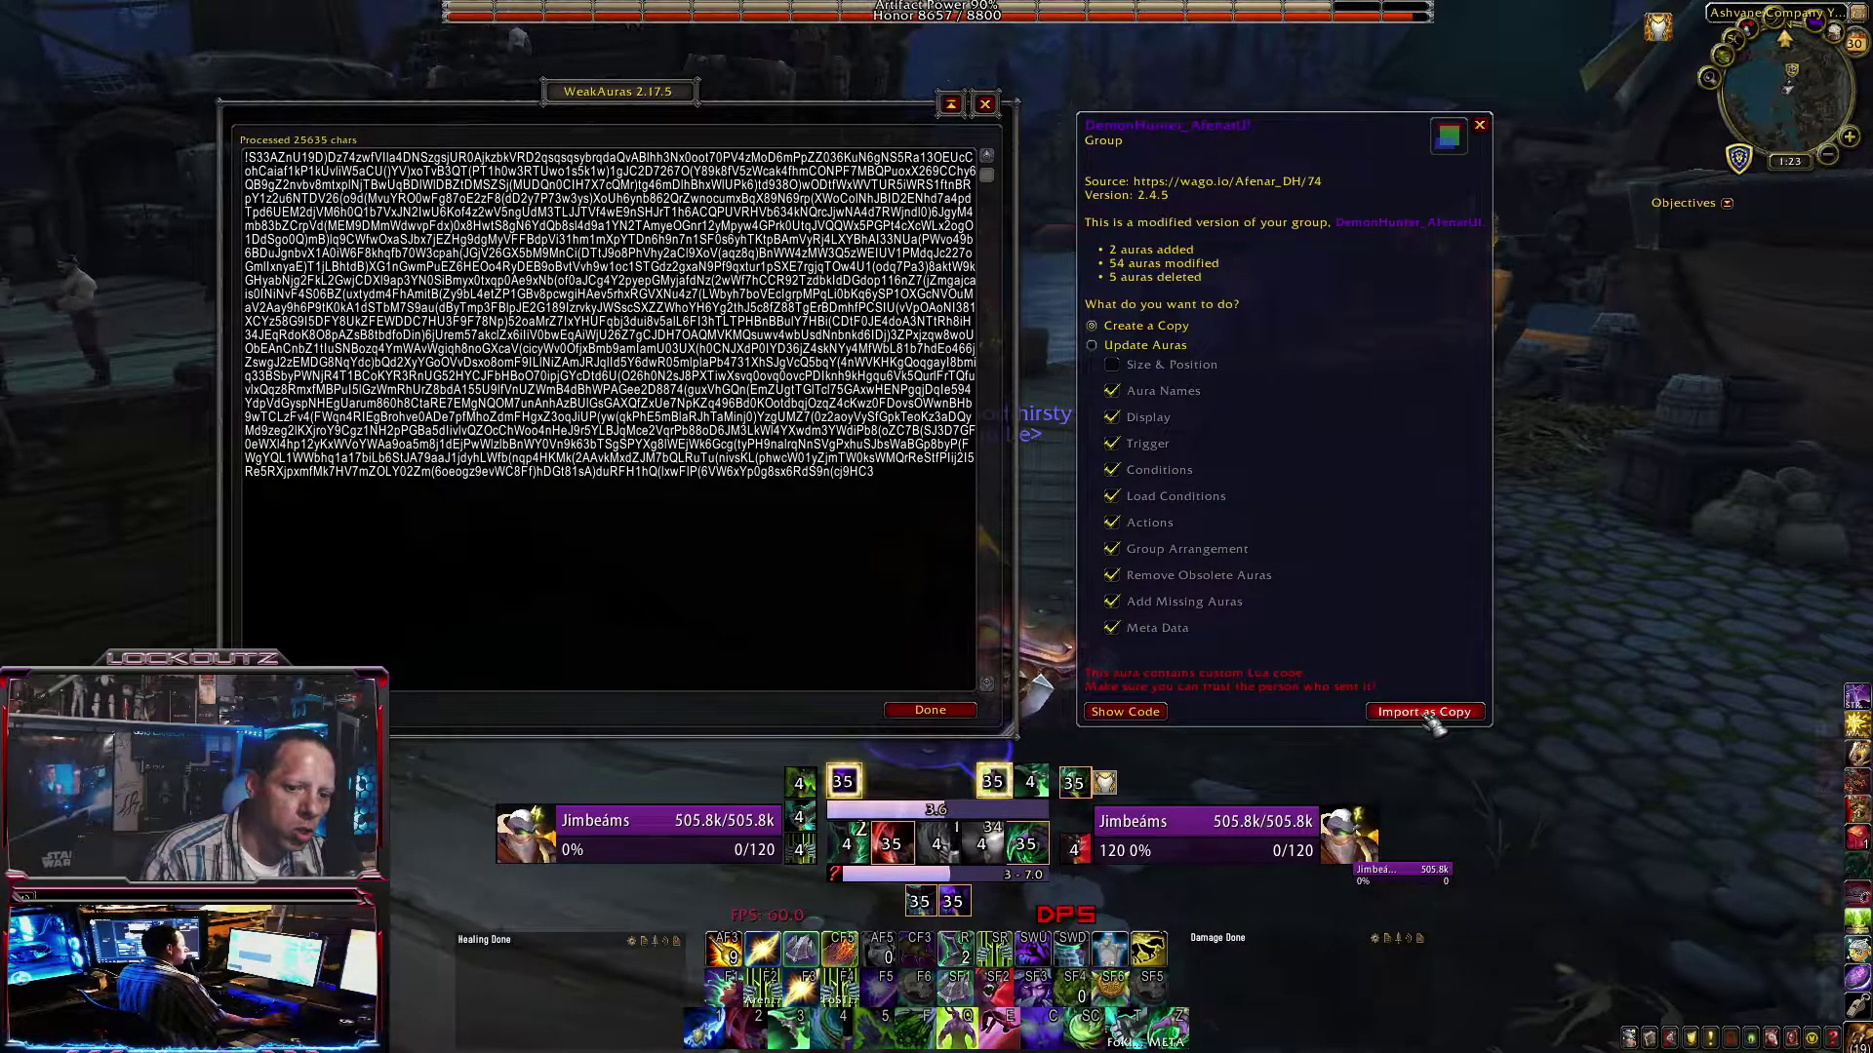
click(931, 712)
click(1479, 125)
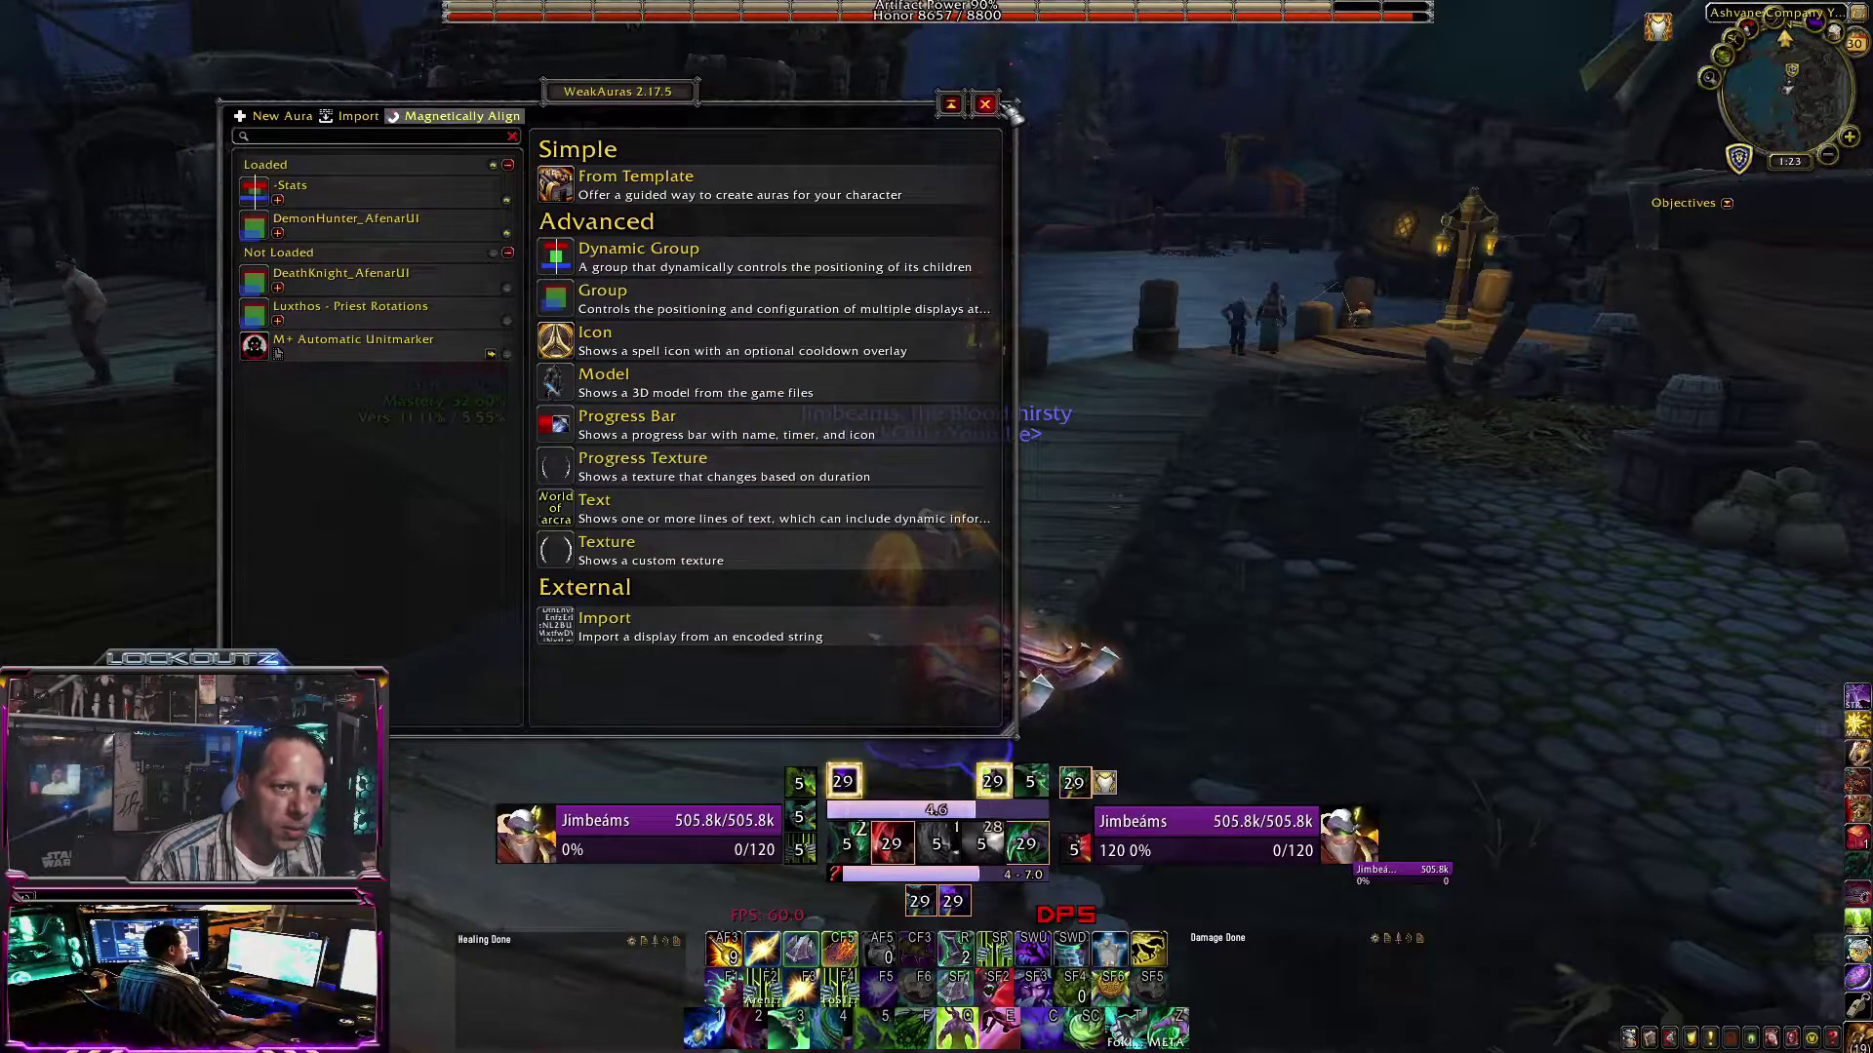
Select DemonHunter_AfenarUI and drag its HUD to X offset 2, Y offset -325
drag(725, 92, 1504, 79)
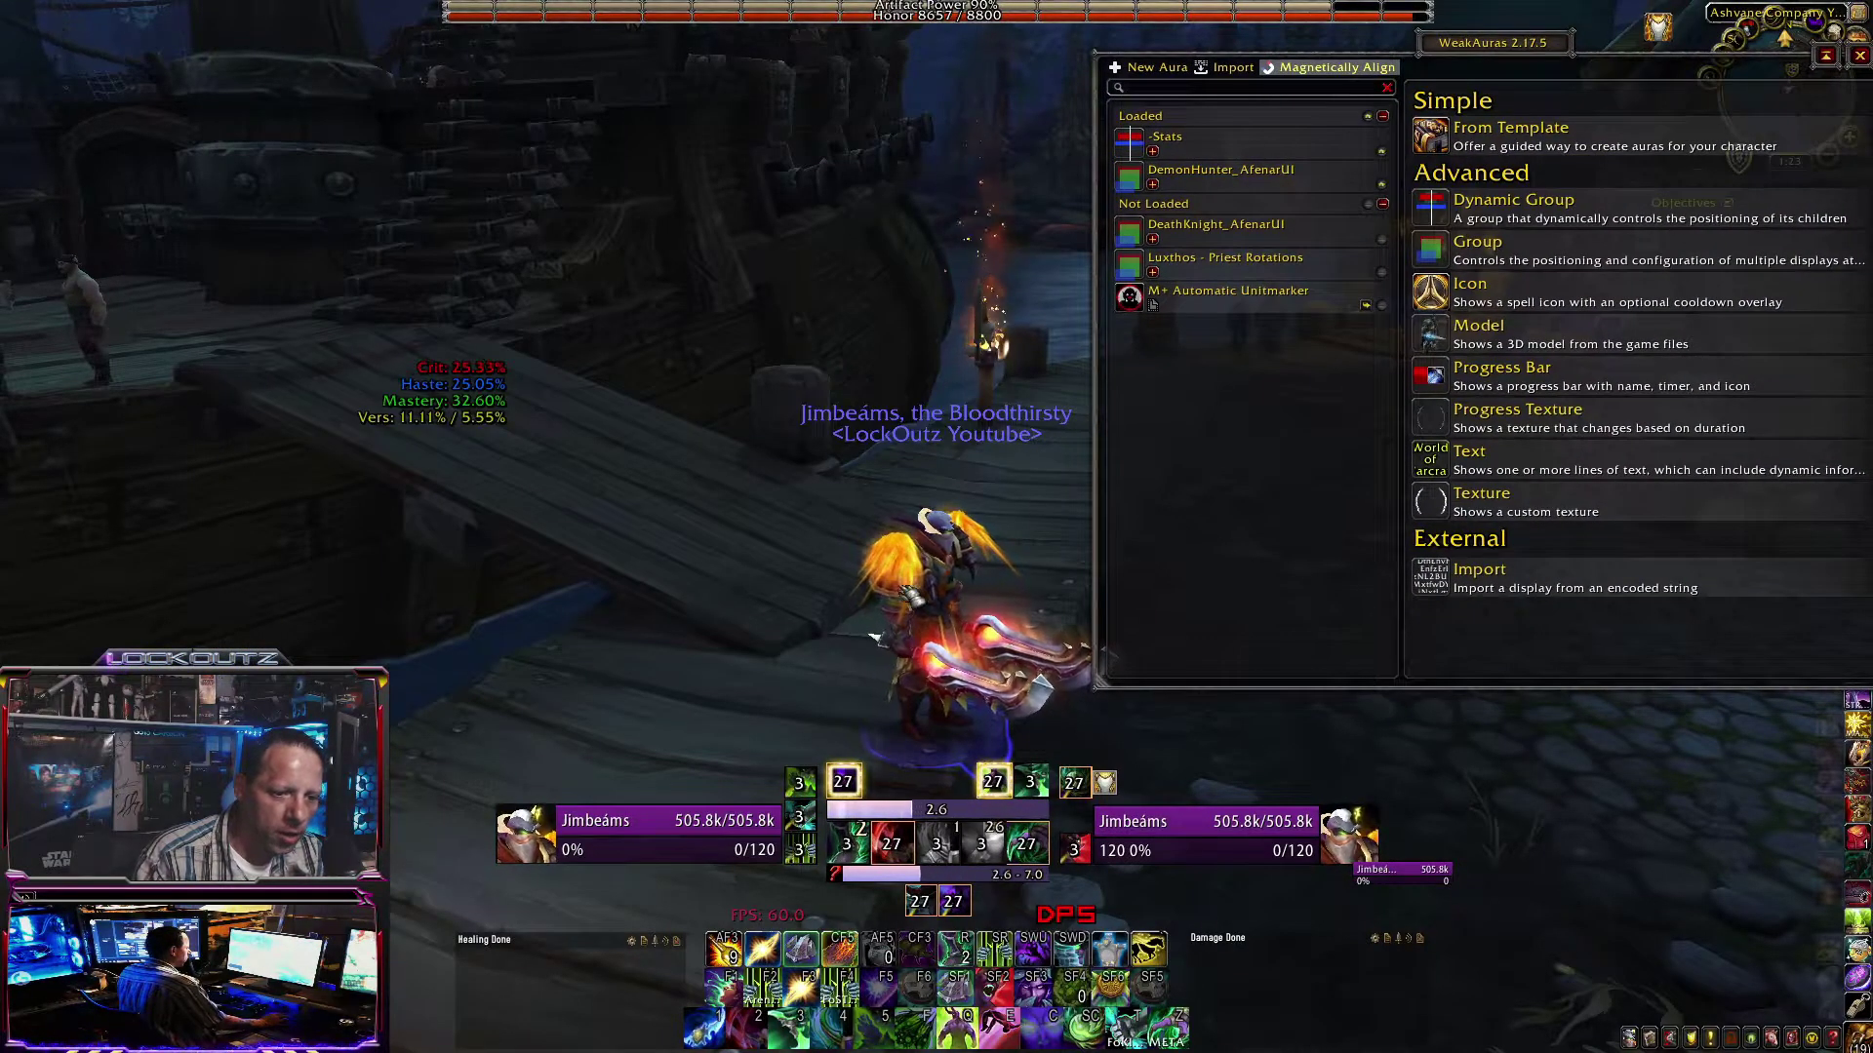
drag(1500, 43, 1376, 49)
click(1146, 183)
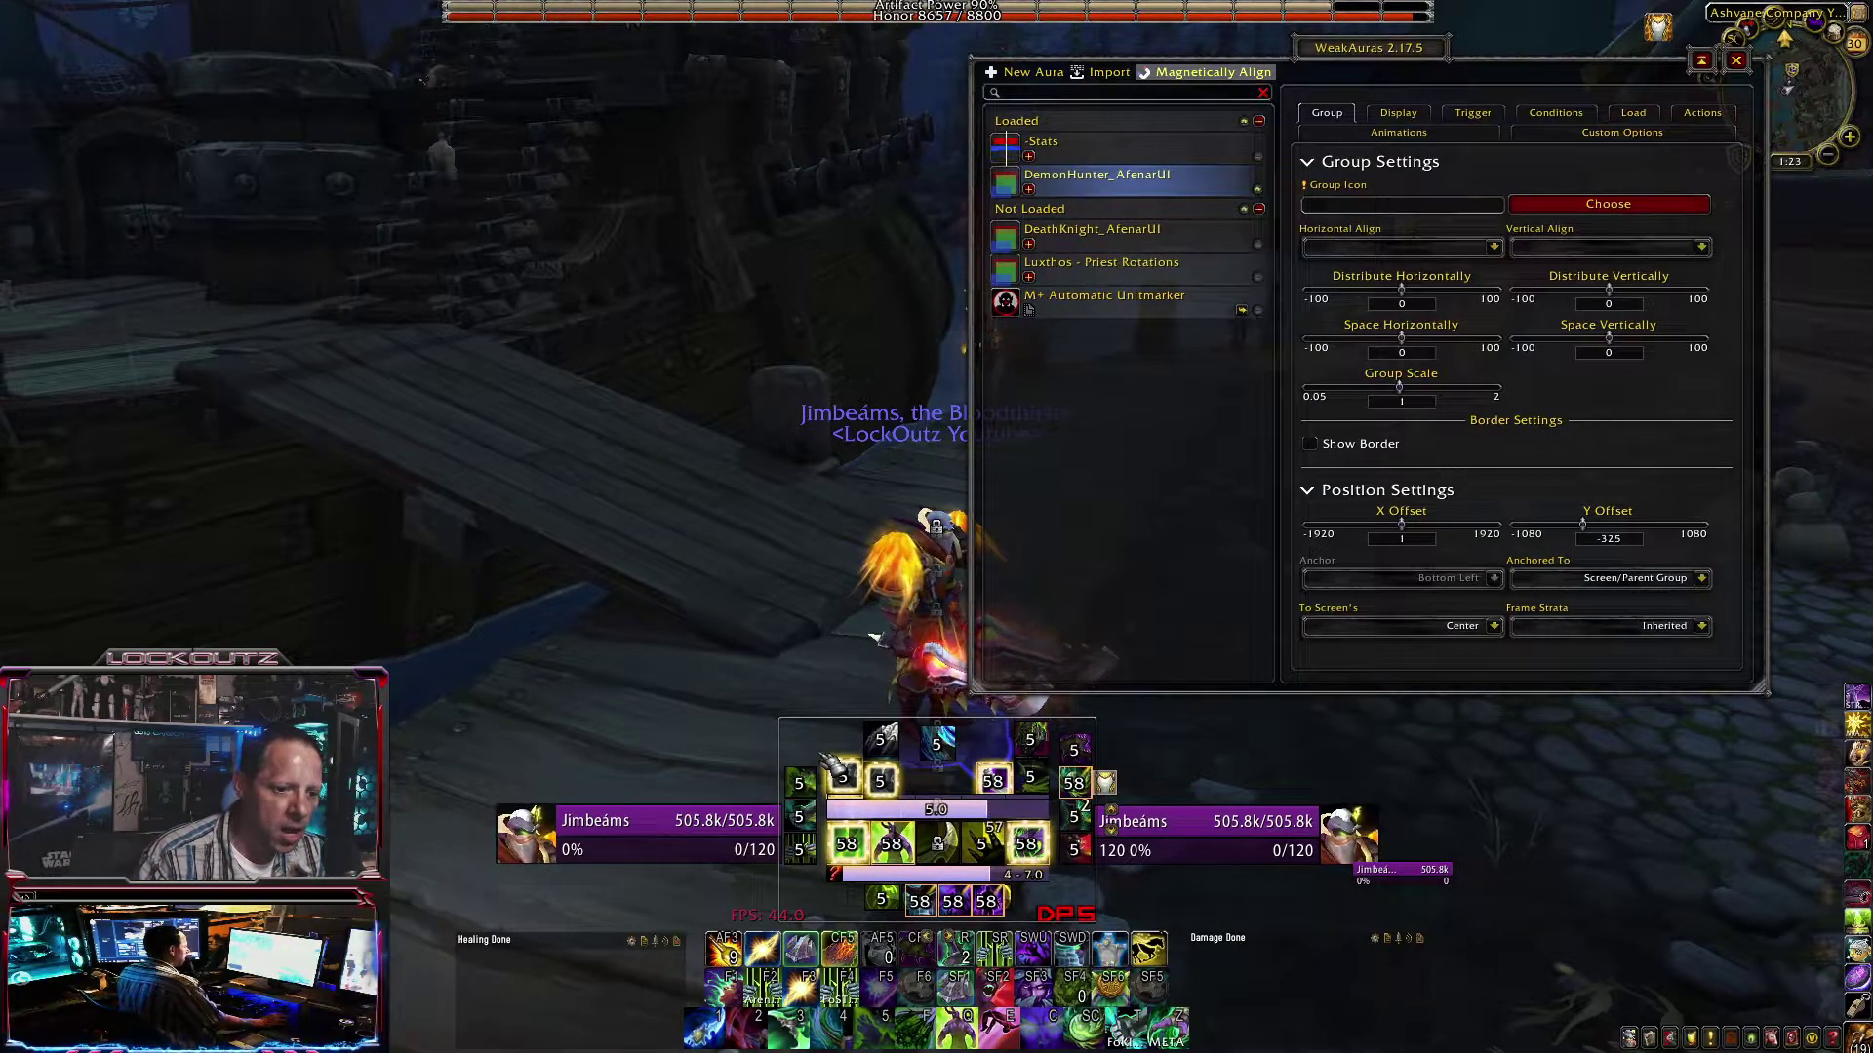
drag(828, 761, 1117, 681)
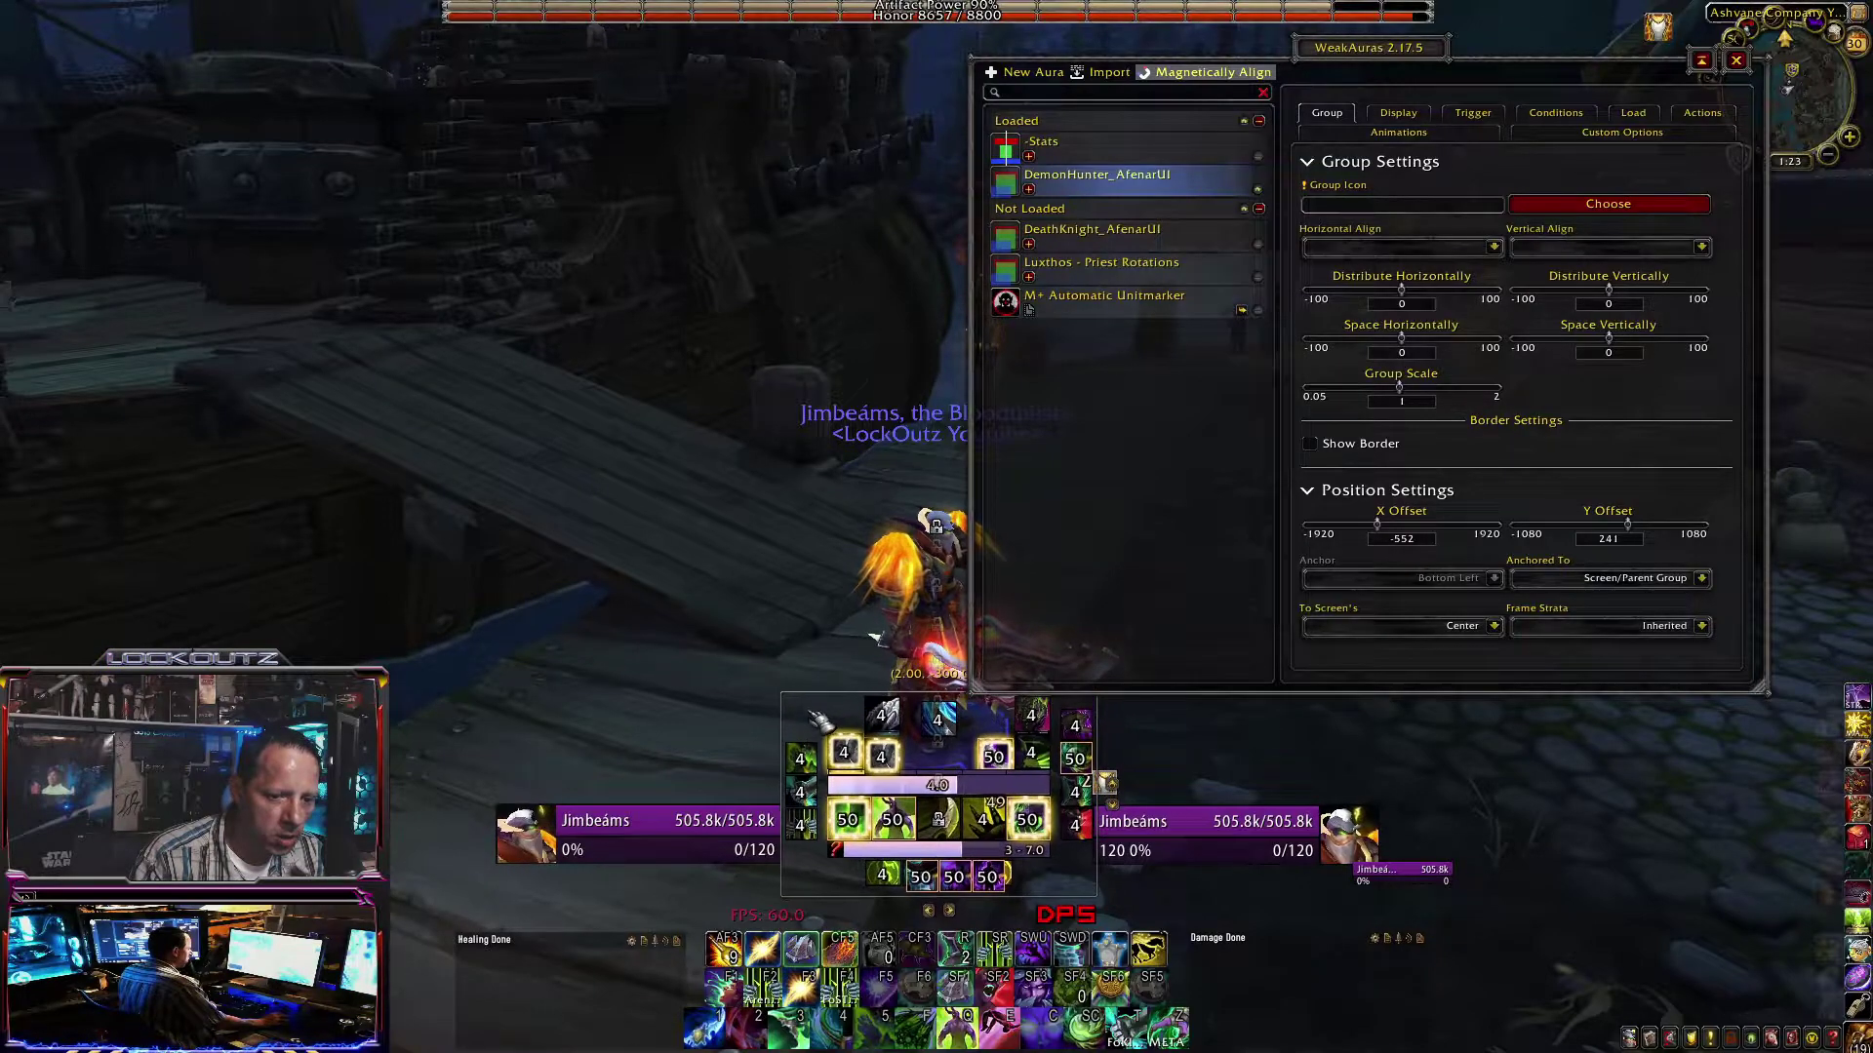
drag(816, 743, 818, 740)
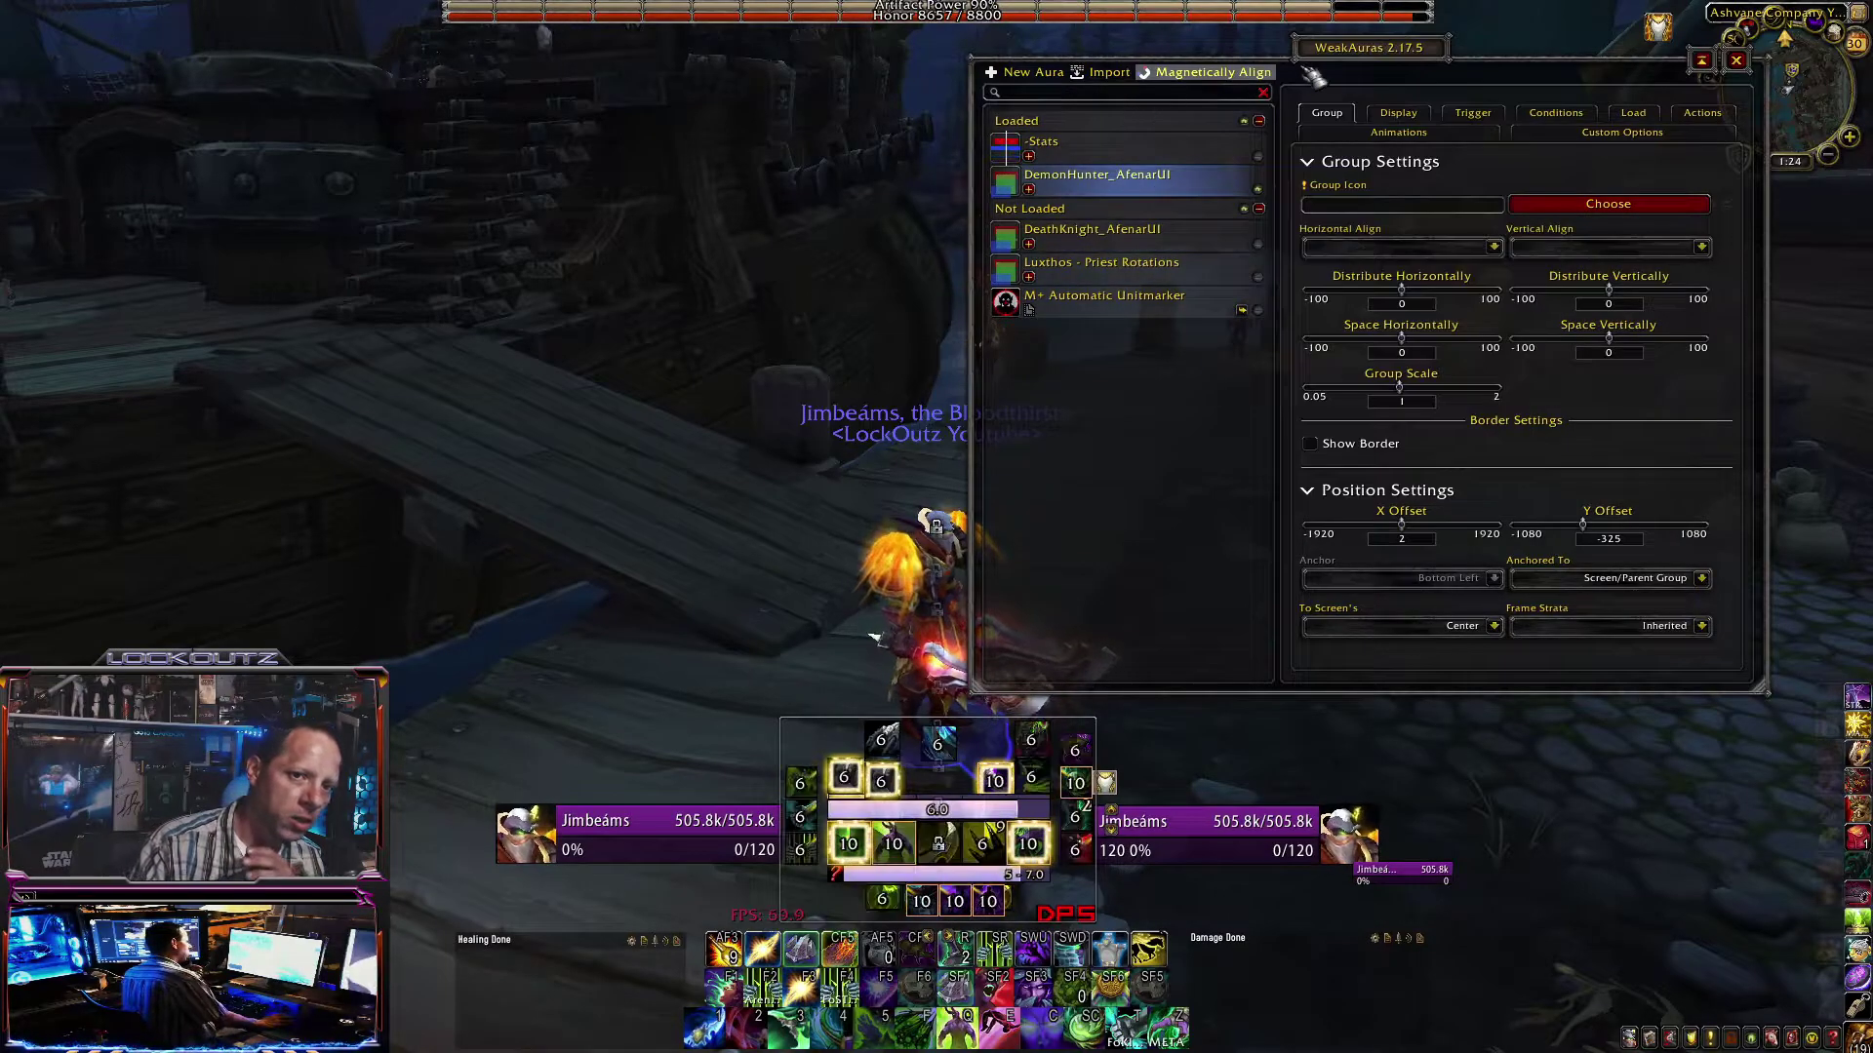
drag(1315, 54, 597, 53)
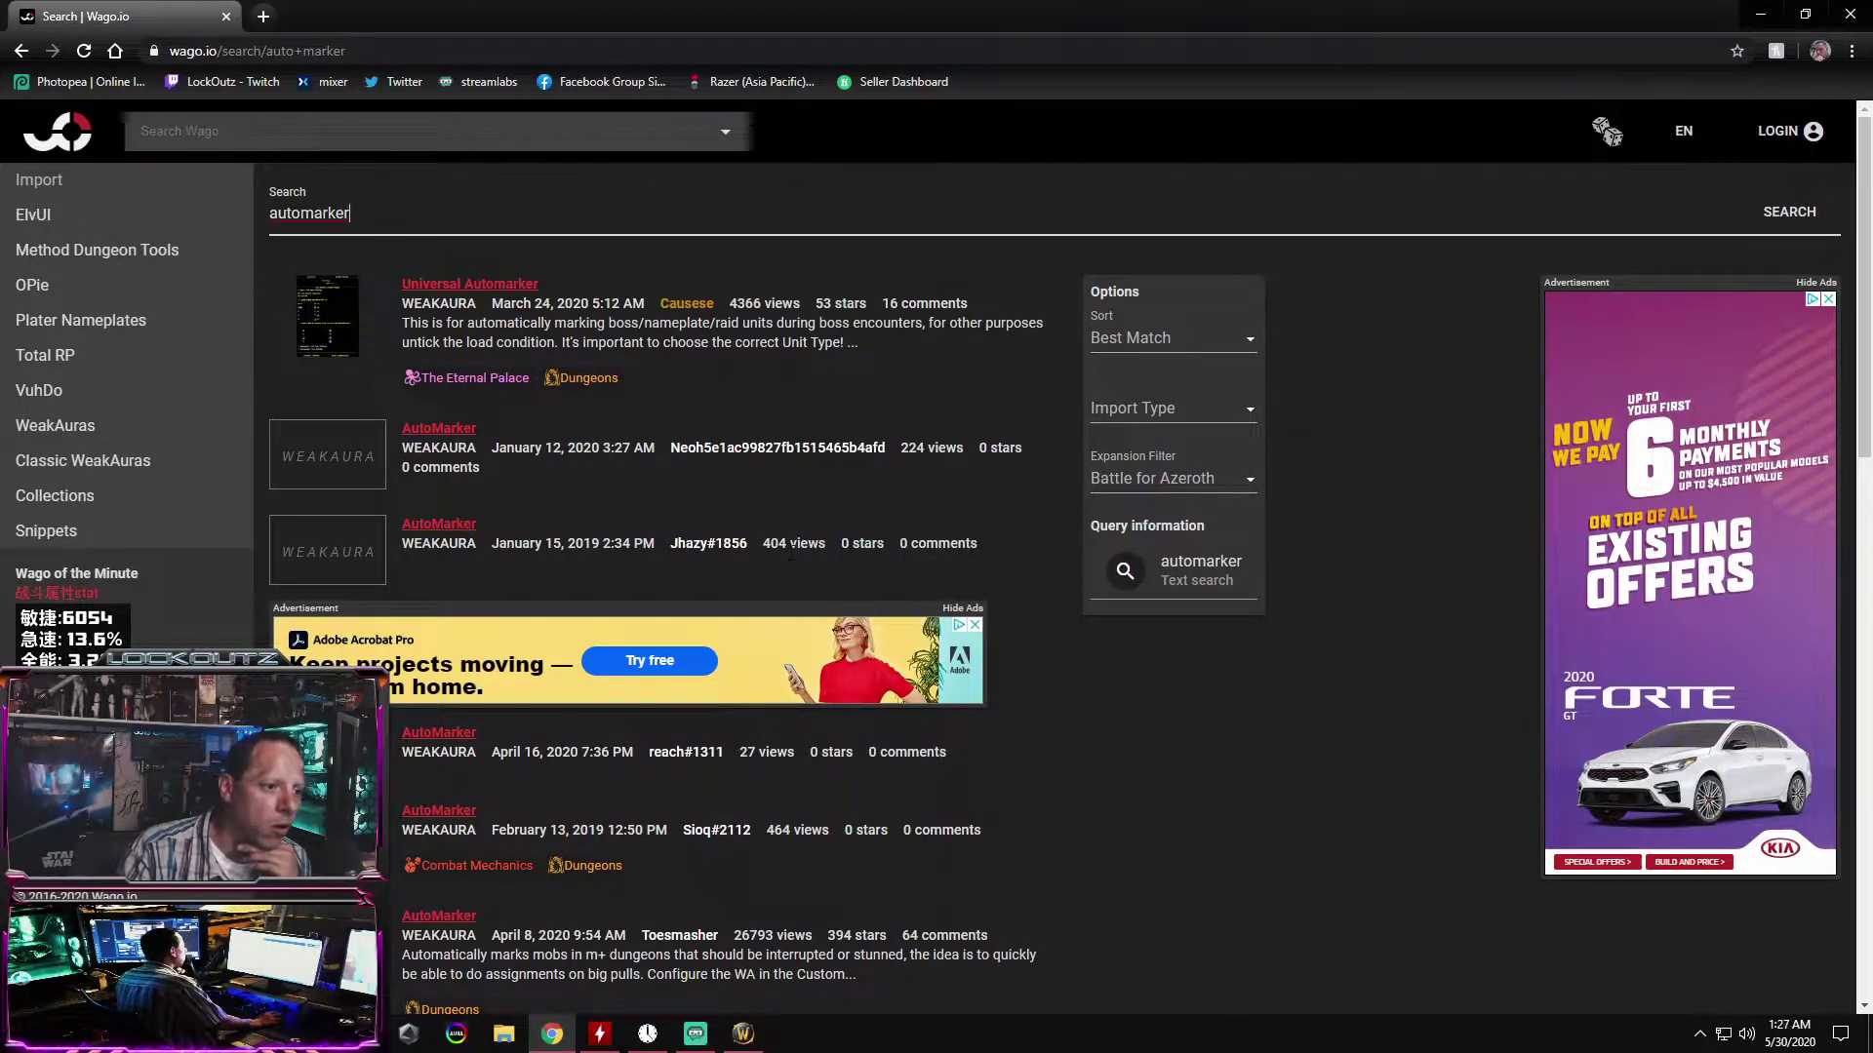
Look over the Wago.io automarker results, including the M+ mob-marking AutoMarker
scroll(709, 541, down, 3)
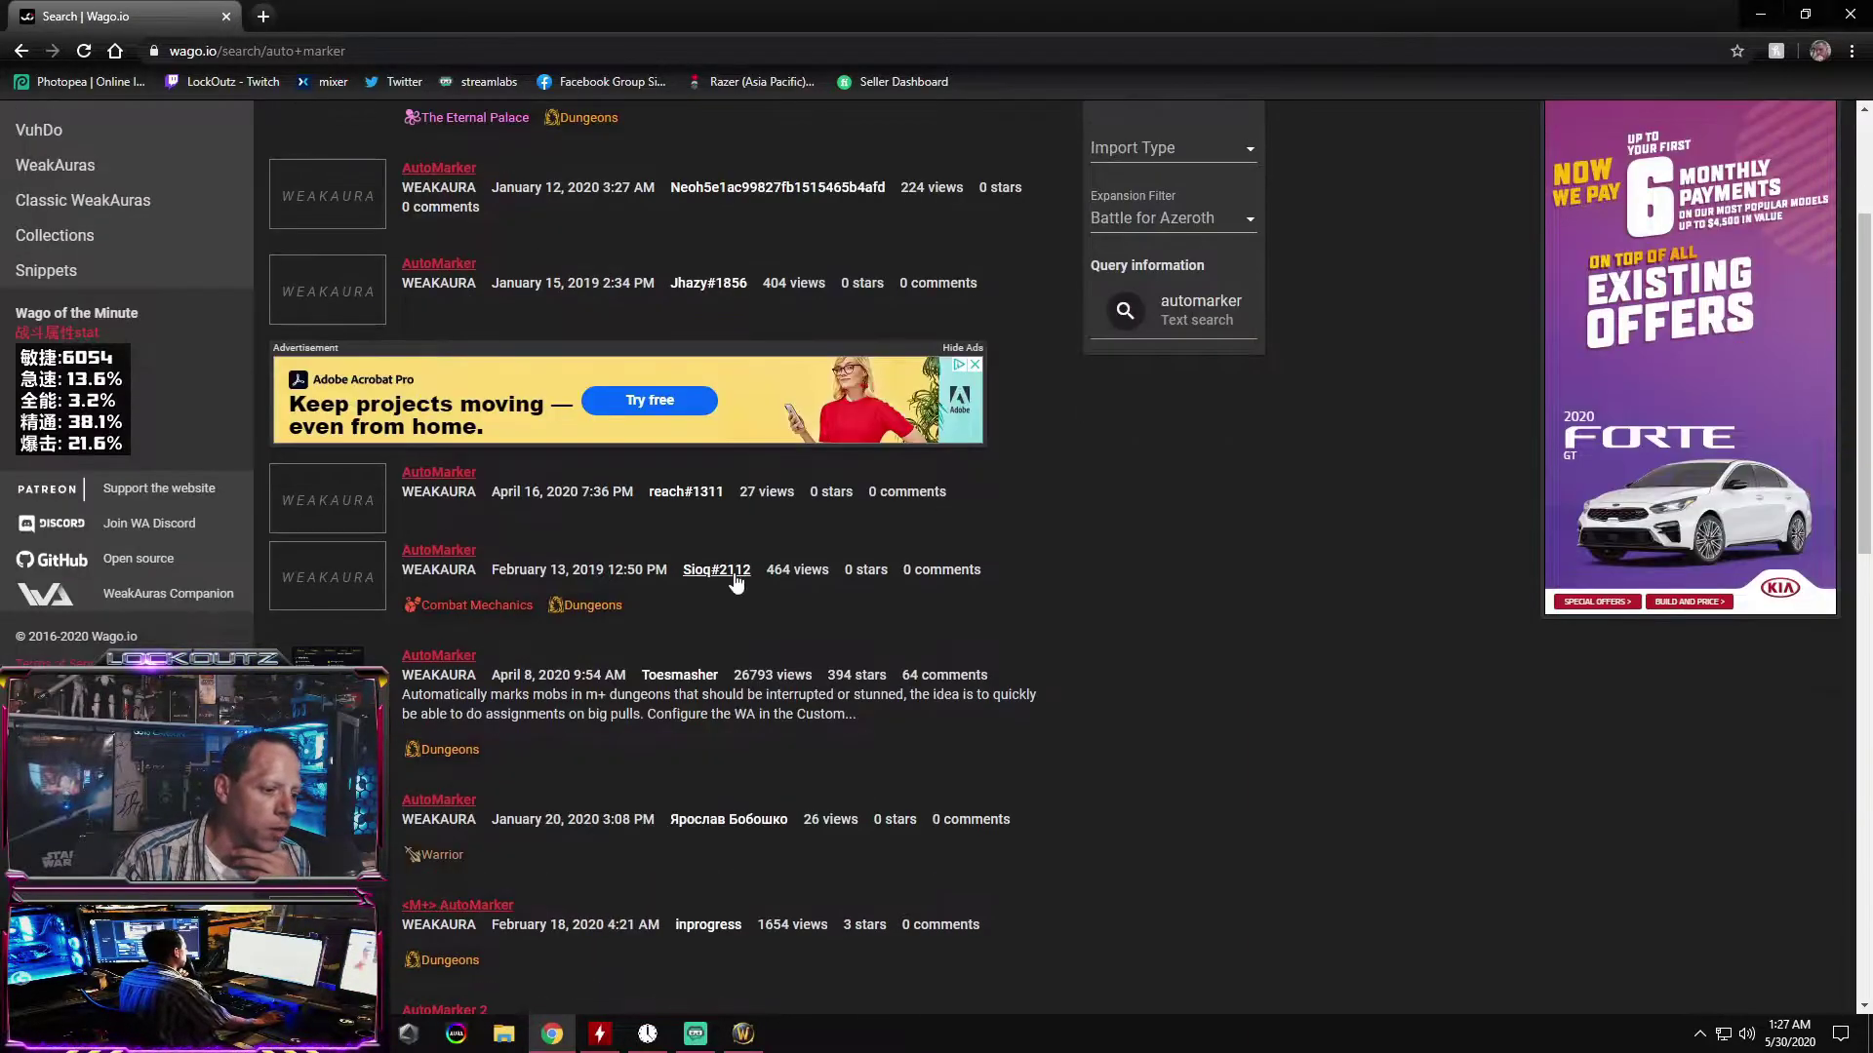
scroll(721, 615, up, 3)
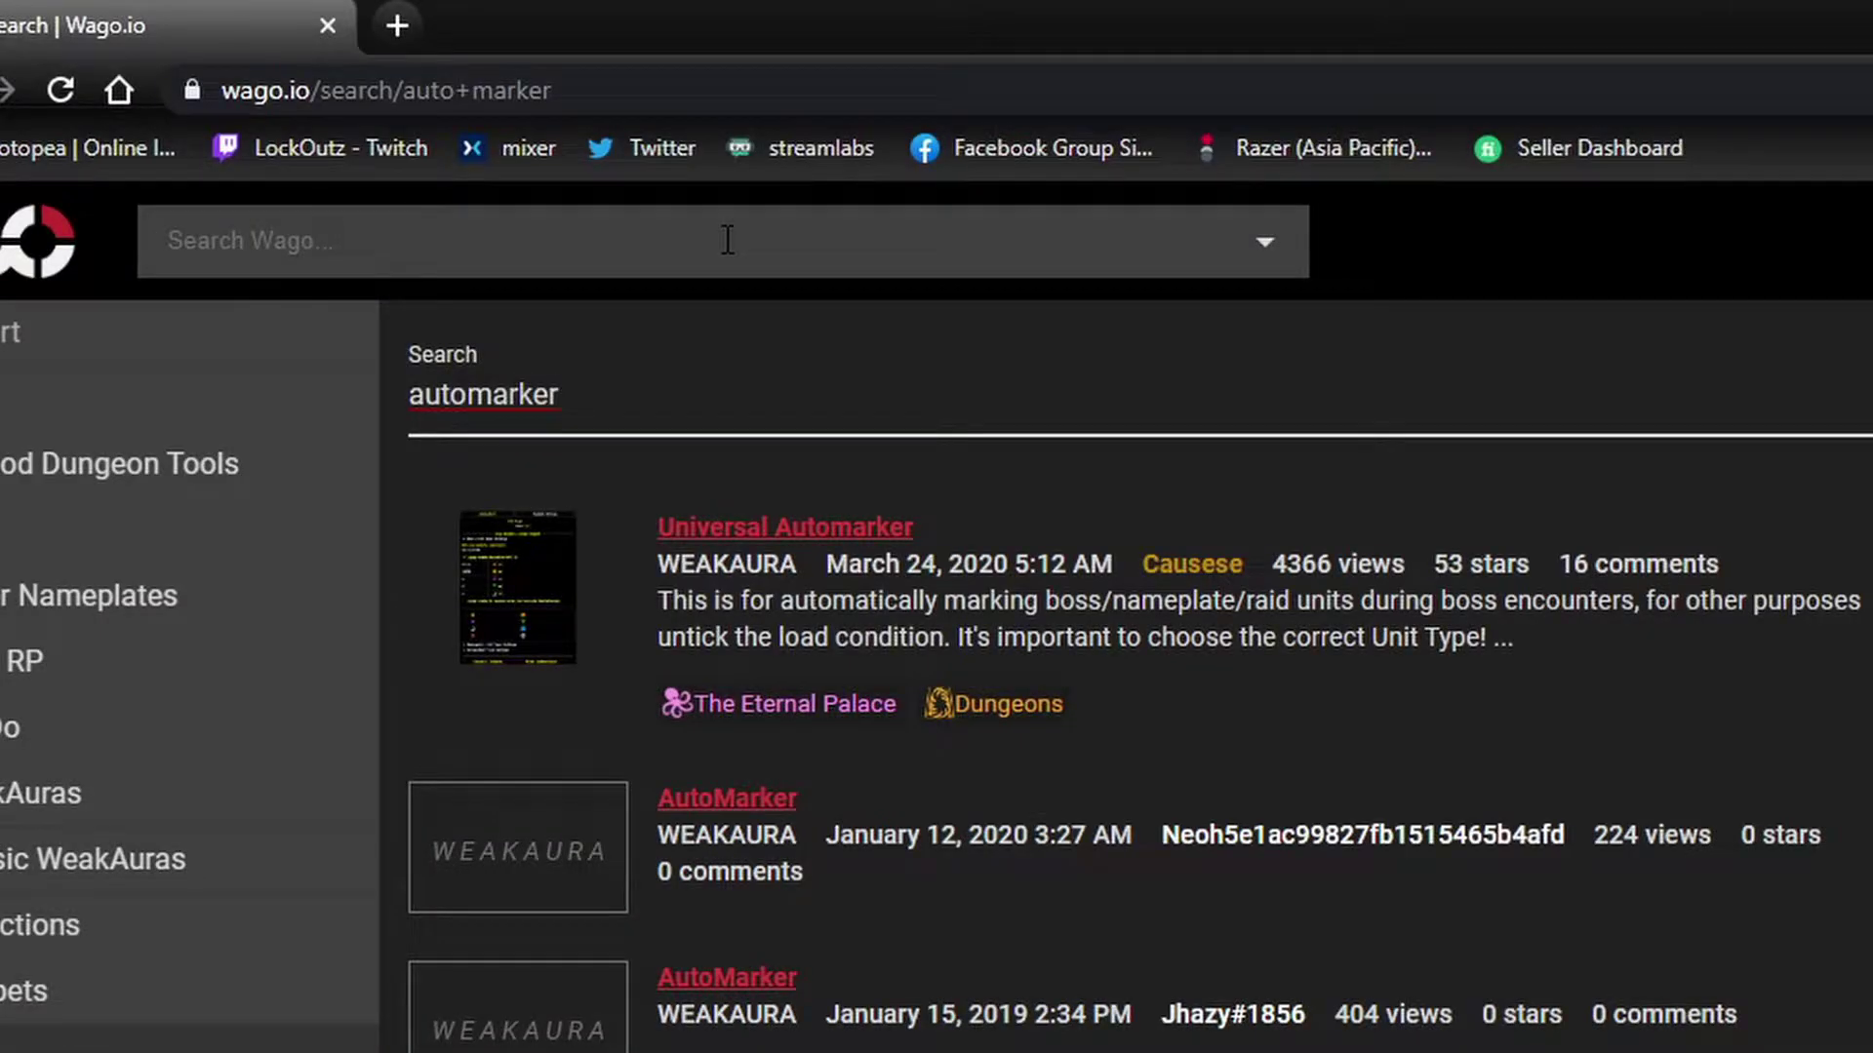
click(727, 239)
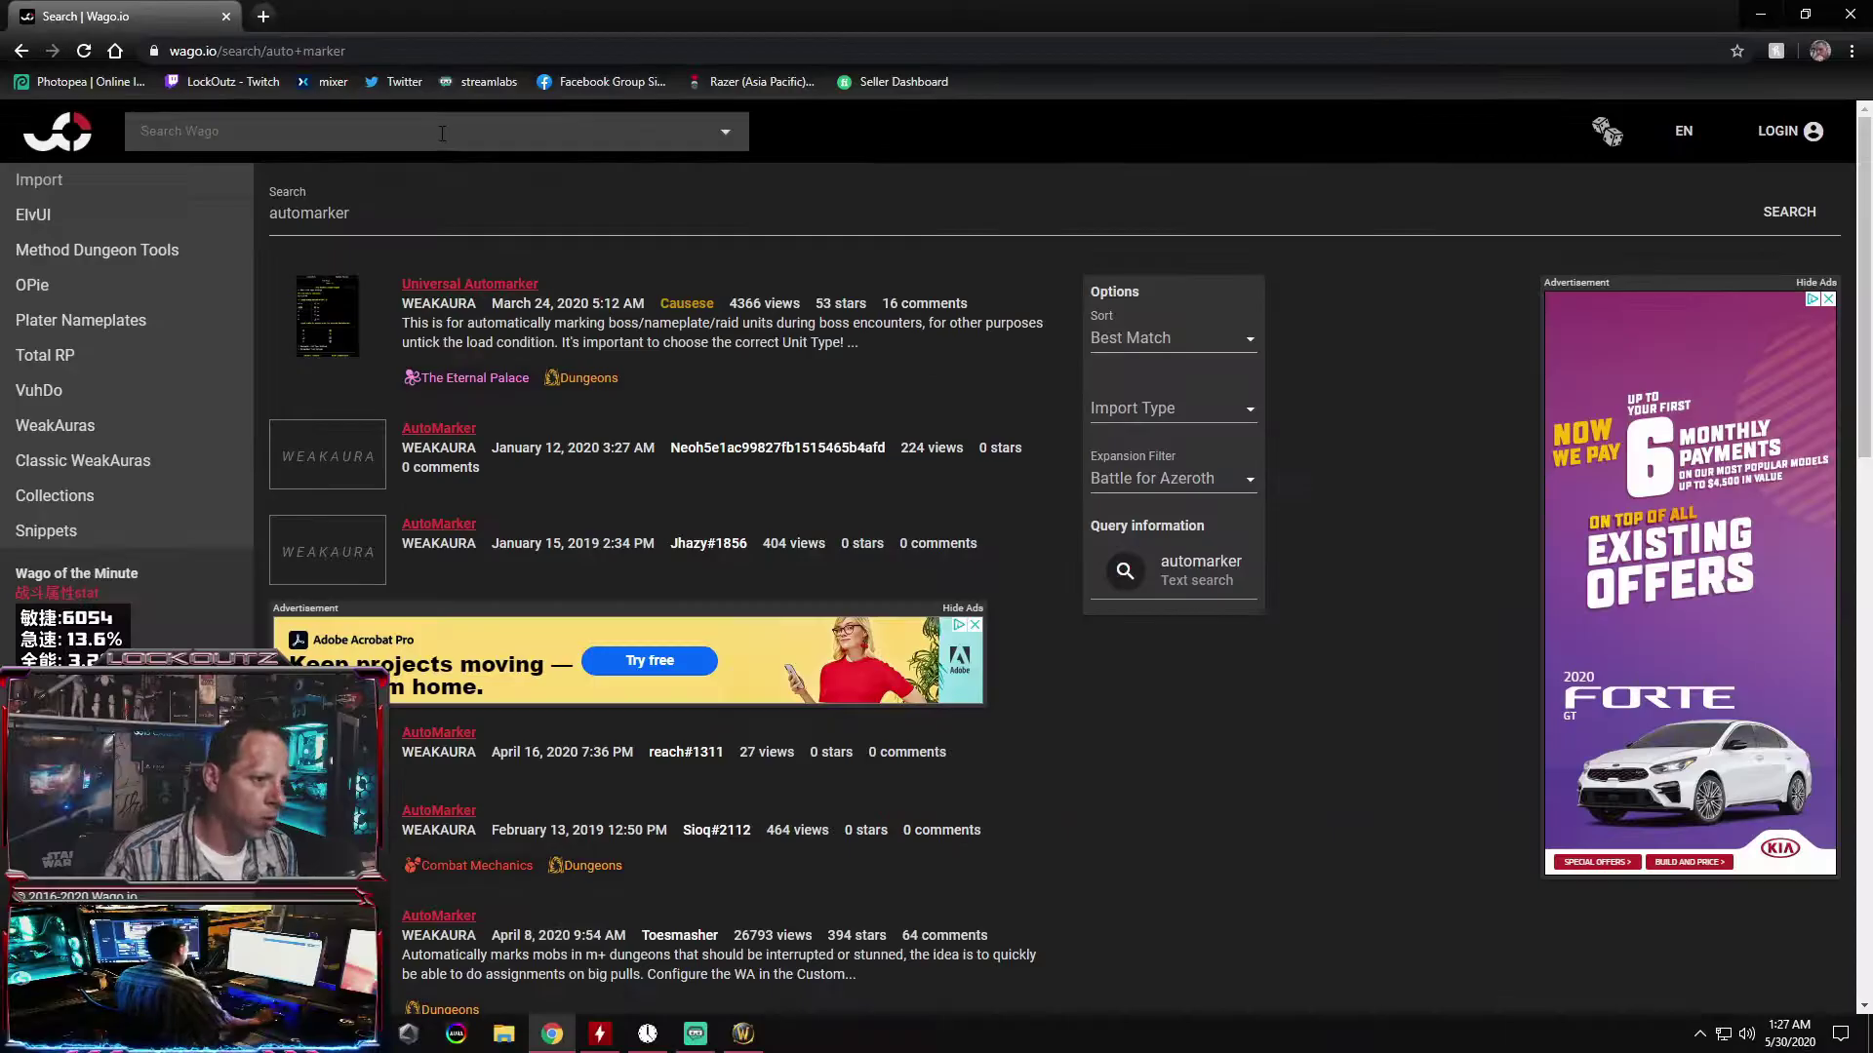
scroll(483, 390, down, 2)
scroll(478, 466, up, 2)
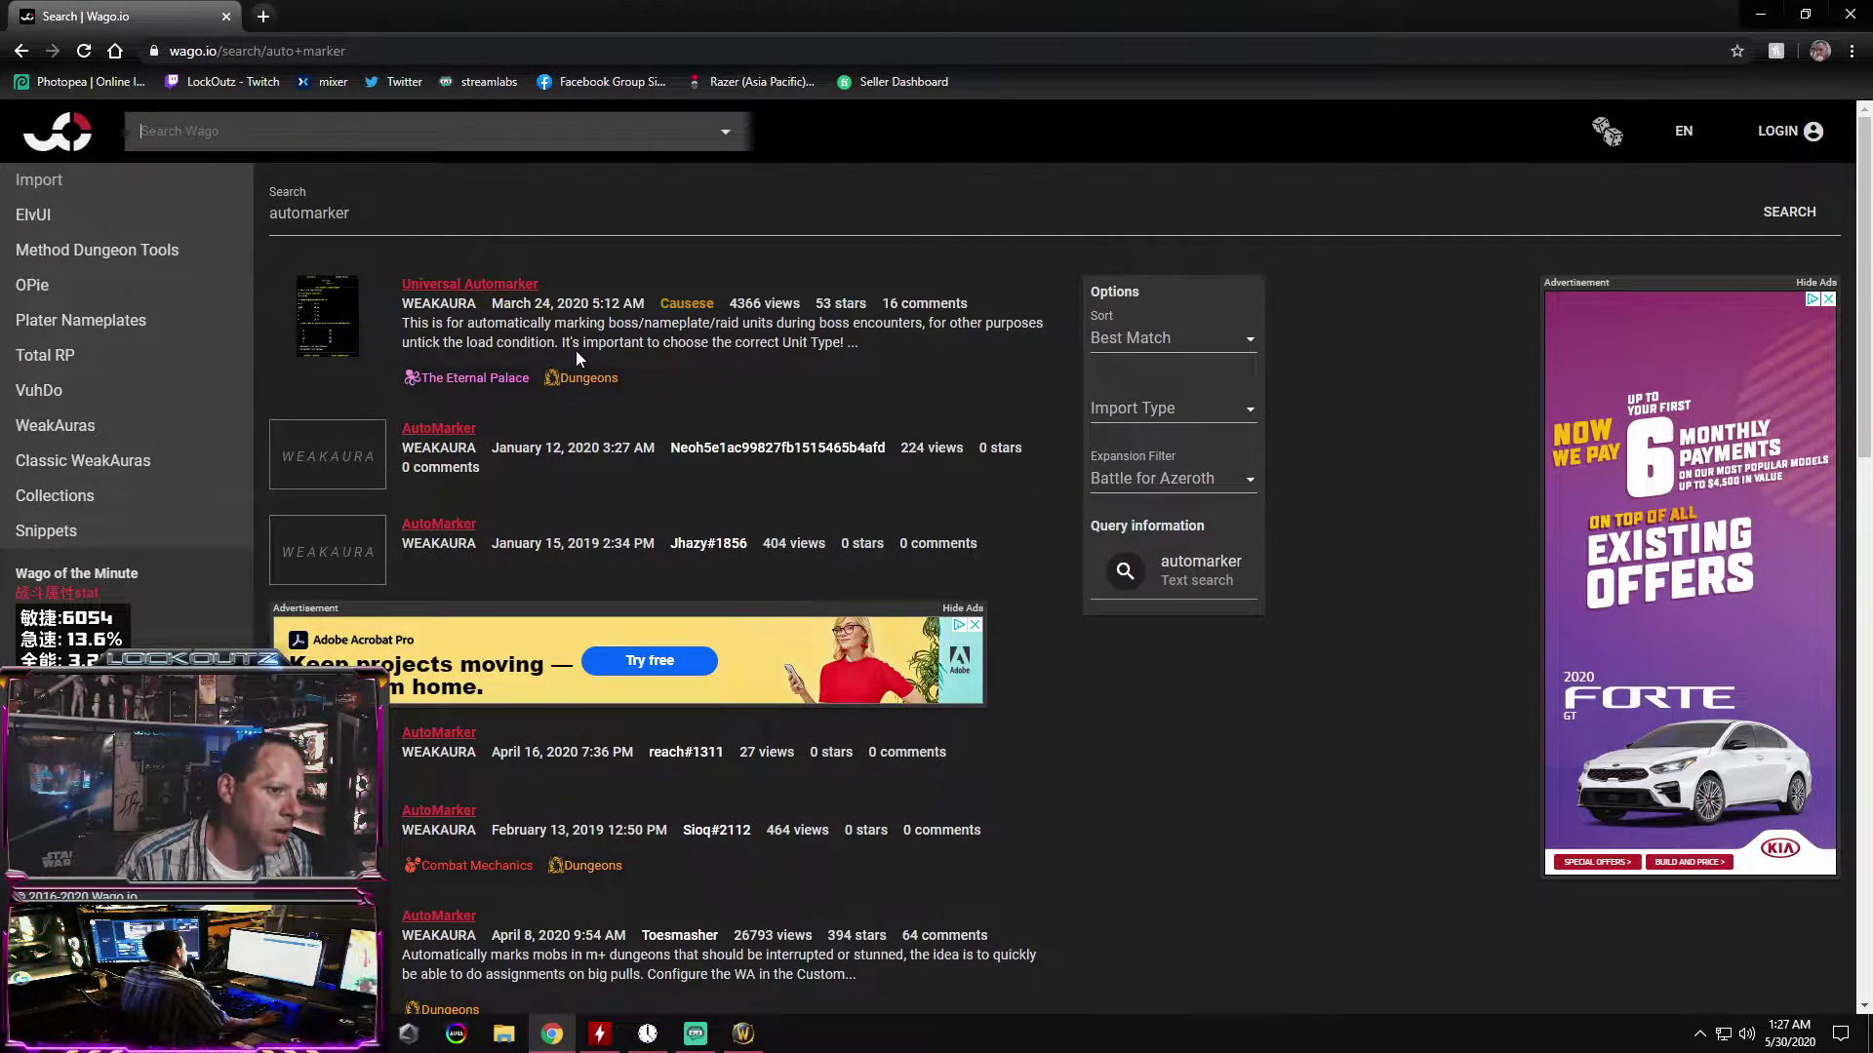
Open Universal Automarker v1.0.5 and read through its unit-type description
click(485, 284)
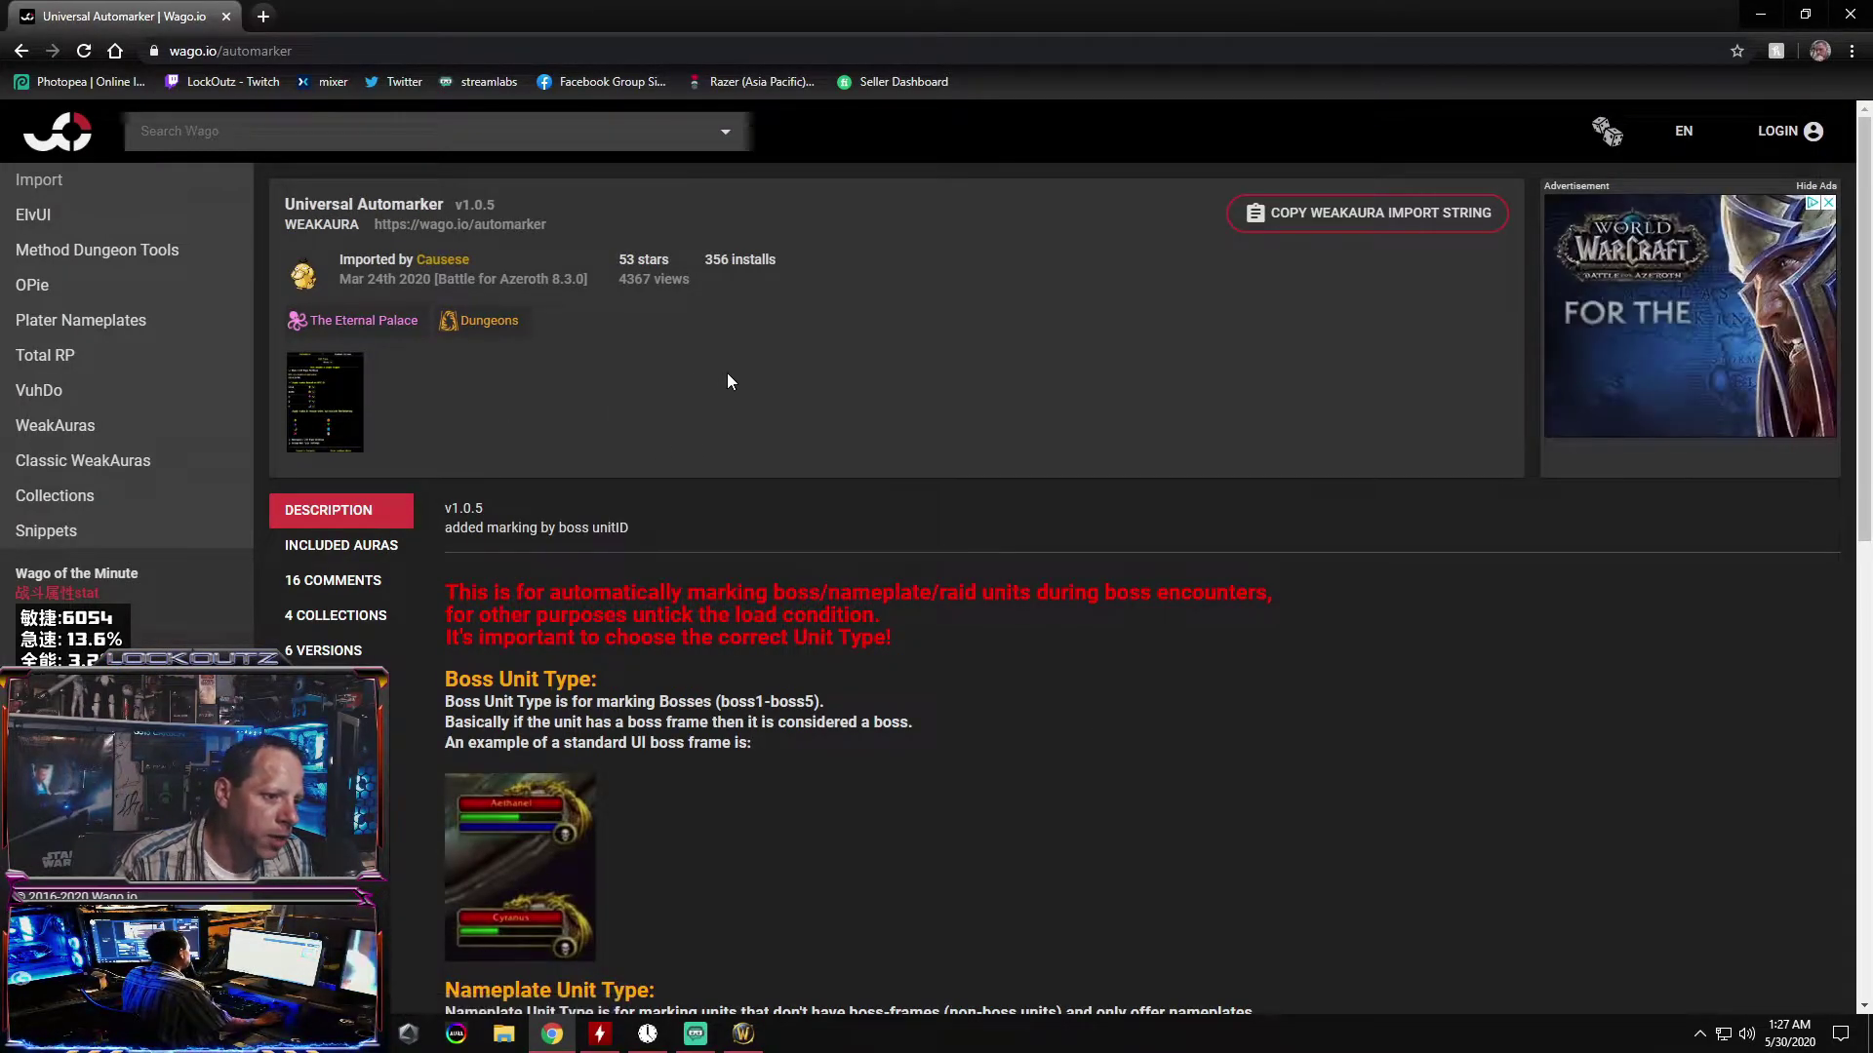
scroll(728, 373, down, 1)
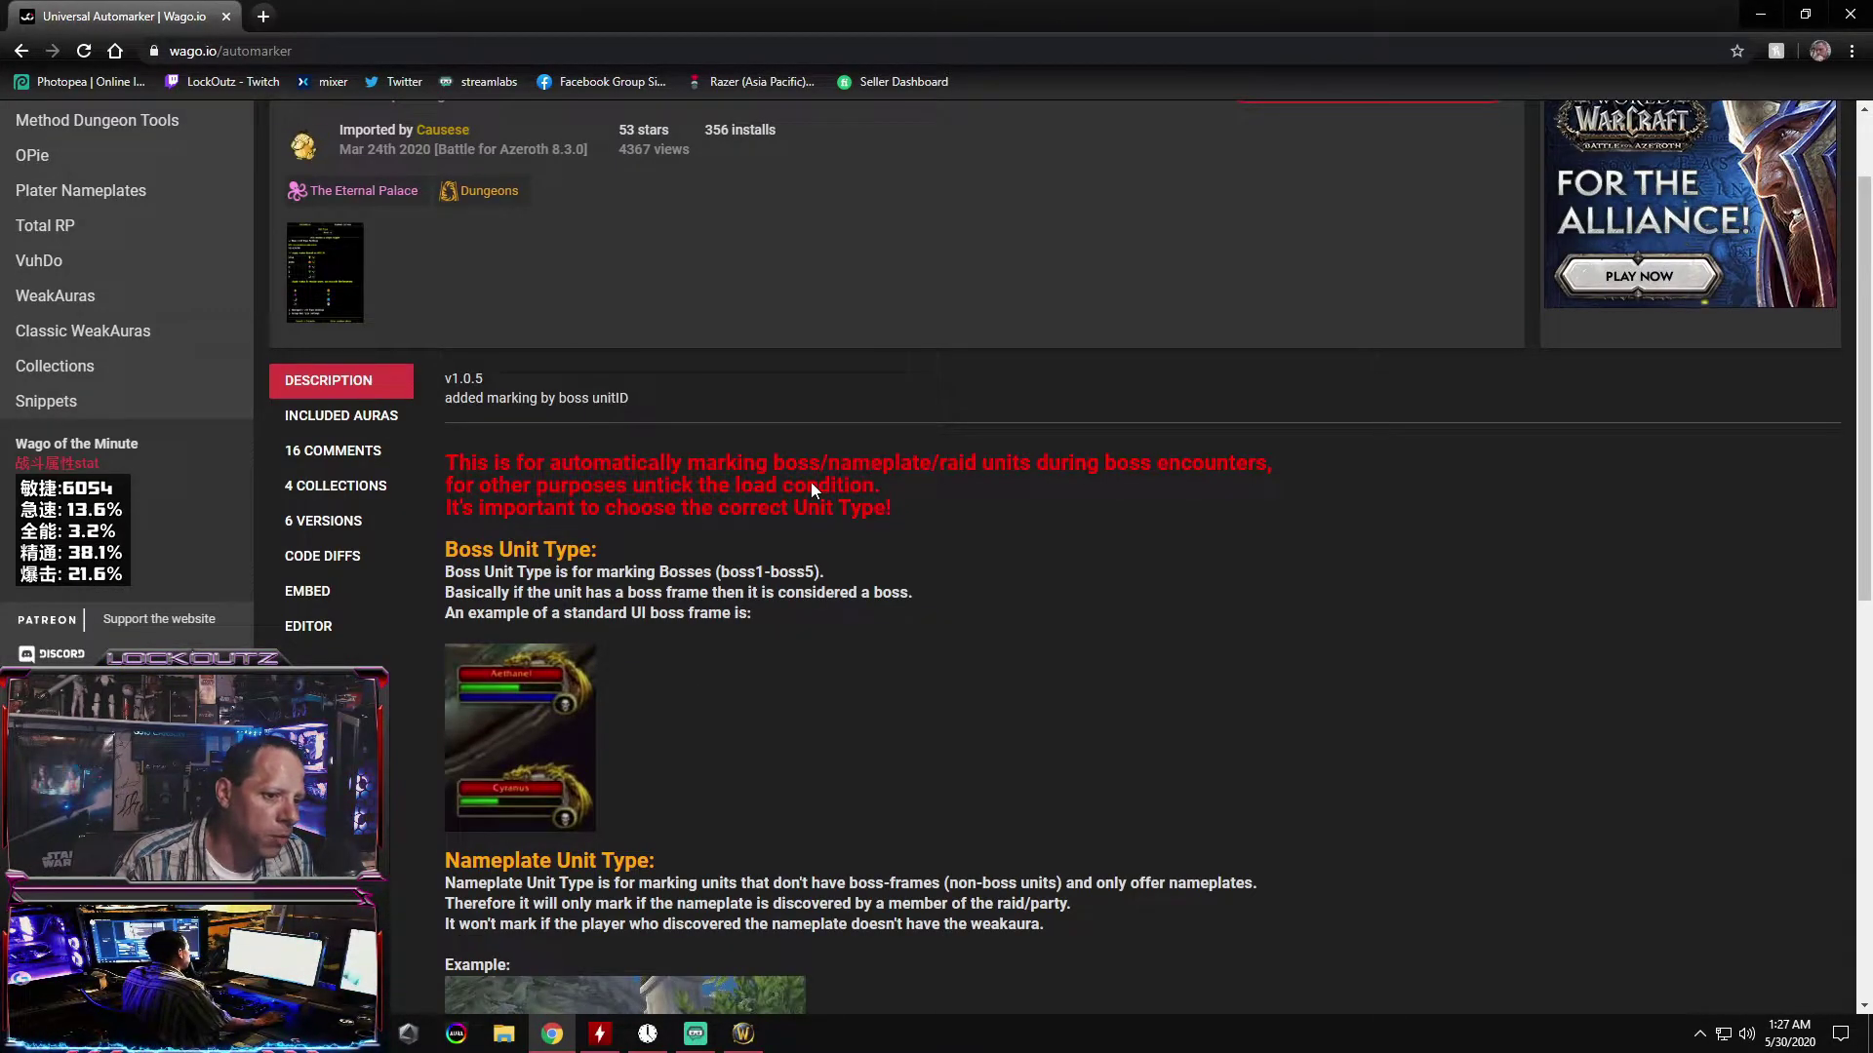
scroll(1012, 498, down, 4)
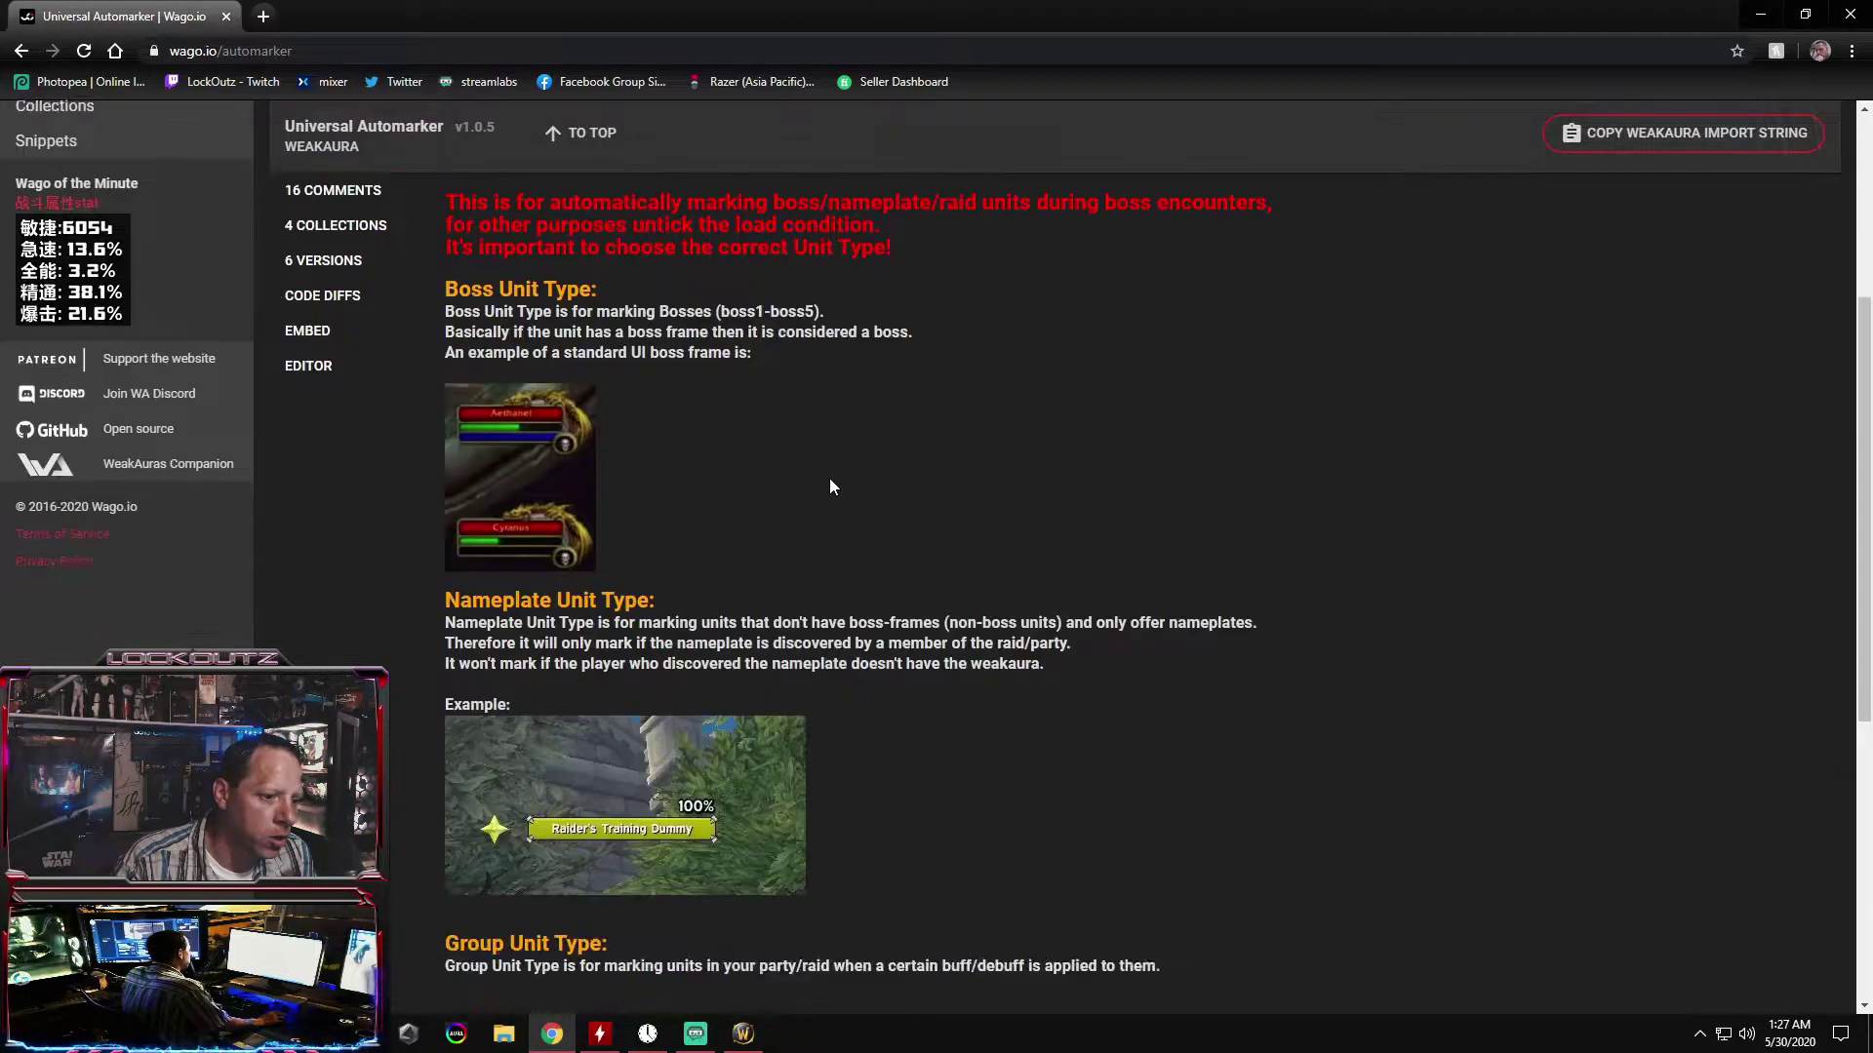
scroll(848, 519, down, 3)
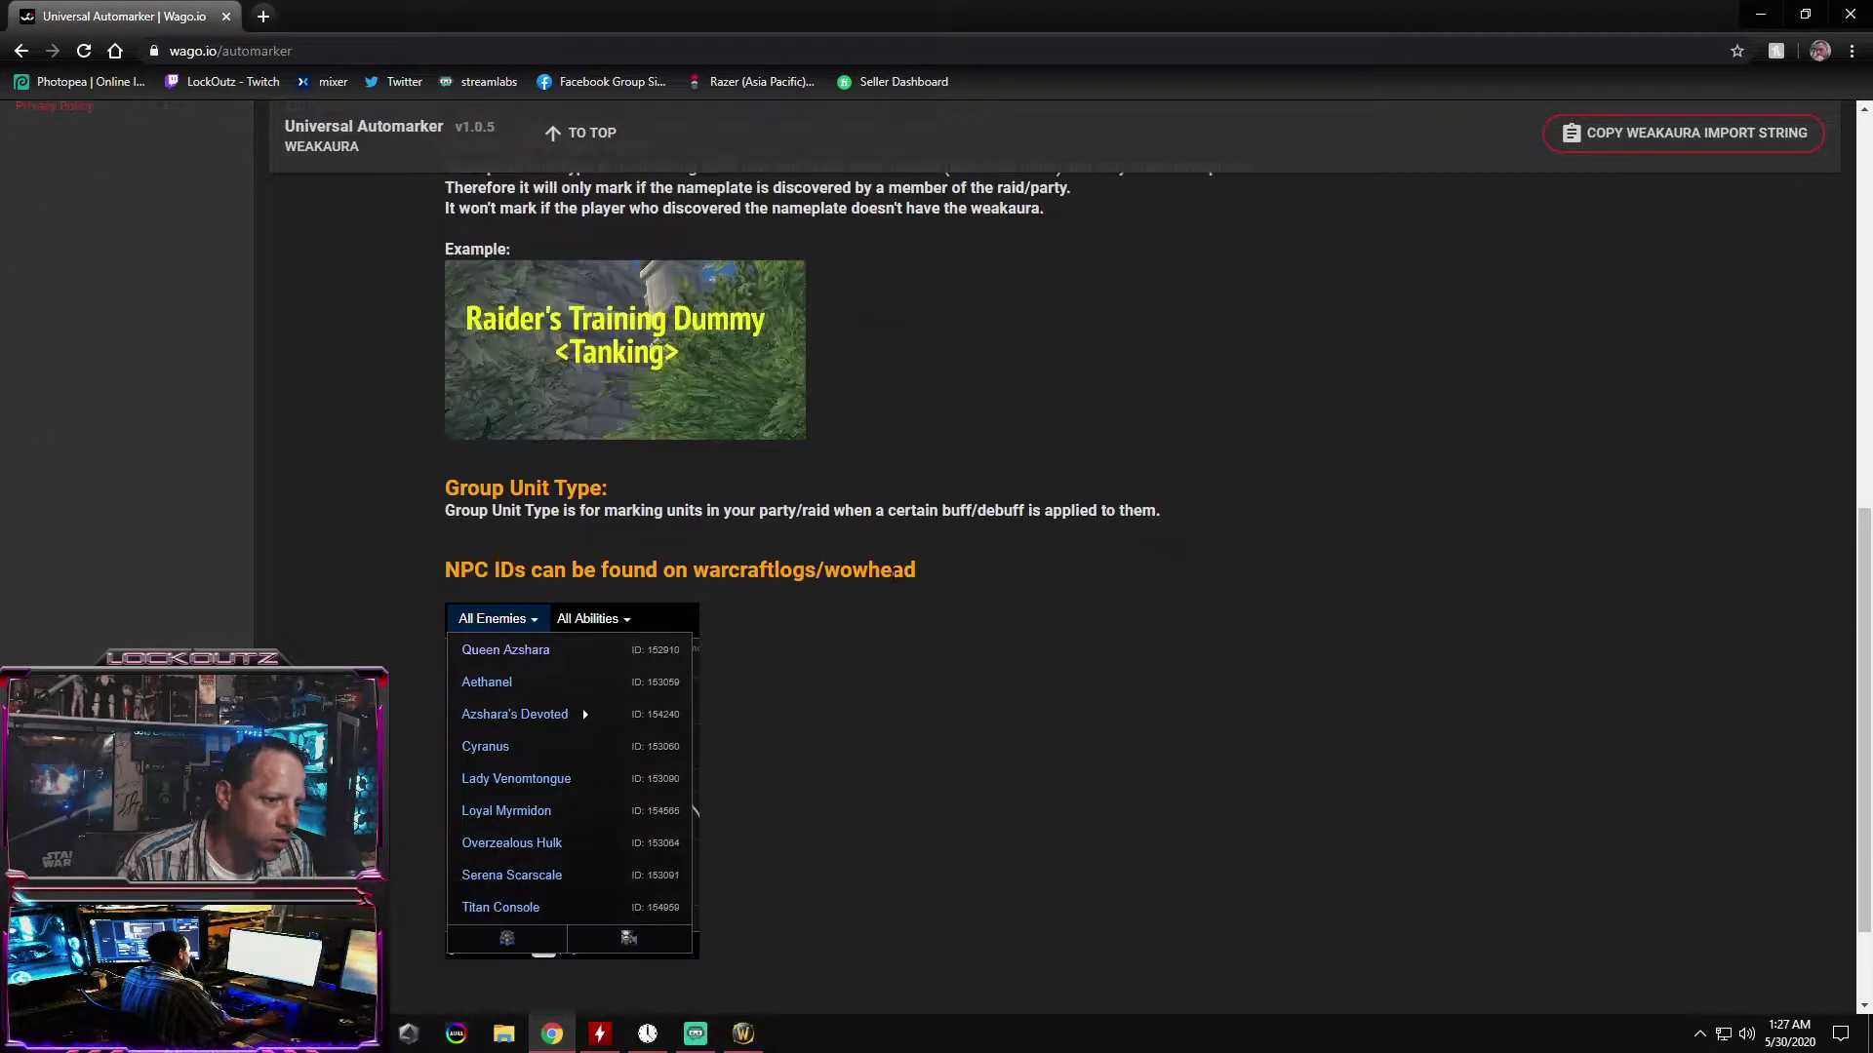
scroll(936, 622, up, 6)
scroll(1024, 589, up, 2)
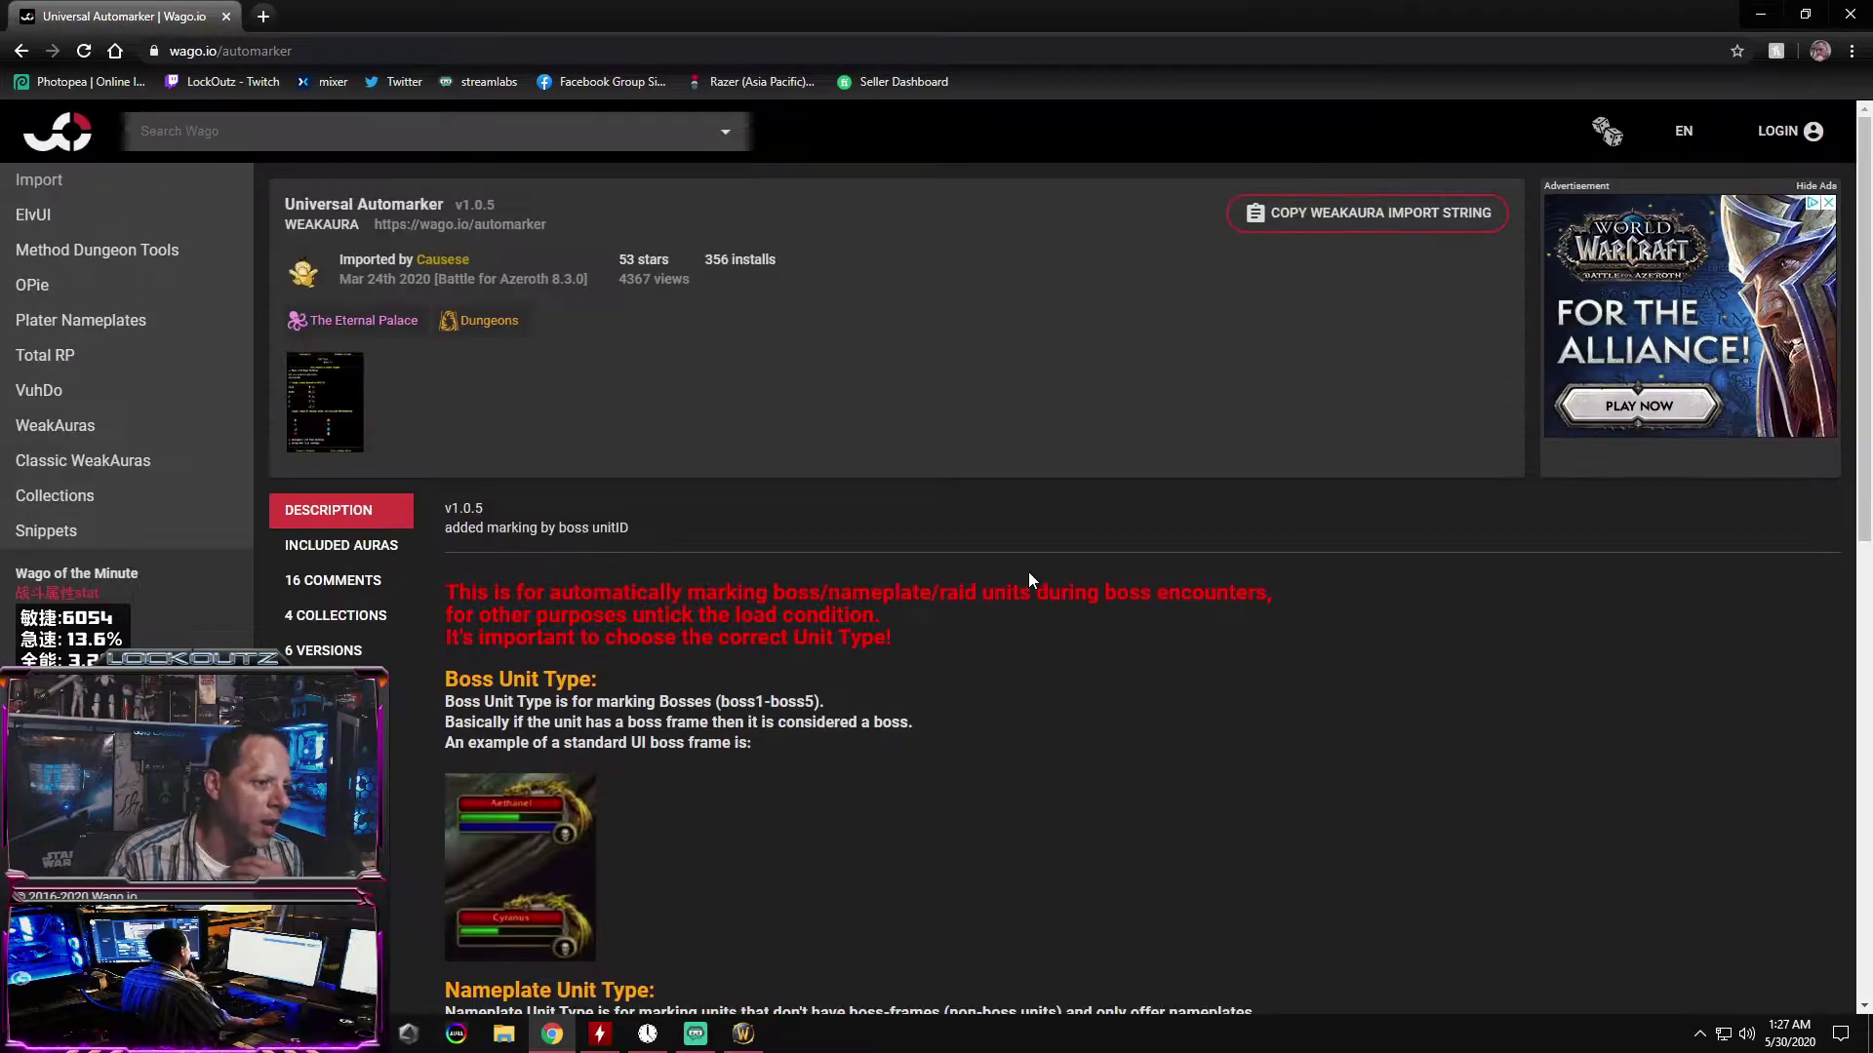
Return to the automarker results and look over the Battleground auto-marker entry
click(22, 50)
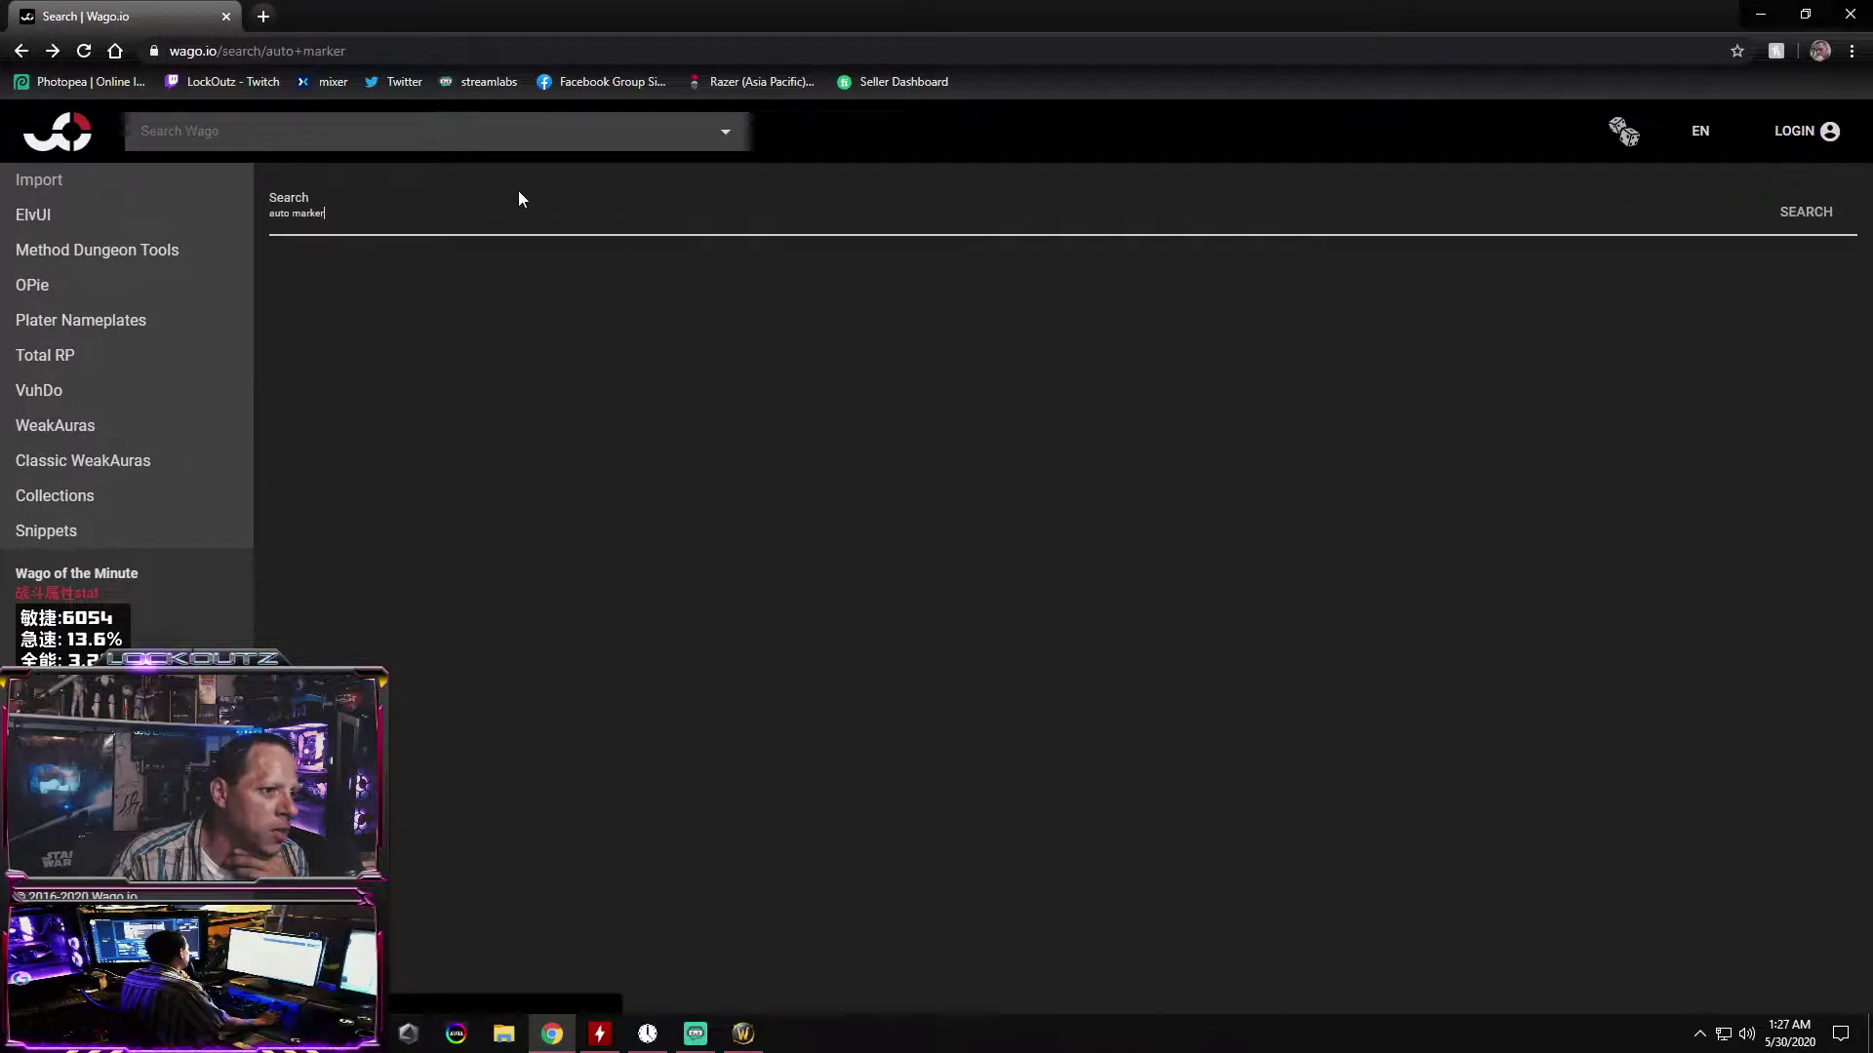
scroll(634, 410, down, 2)
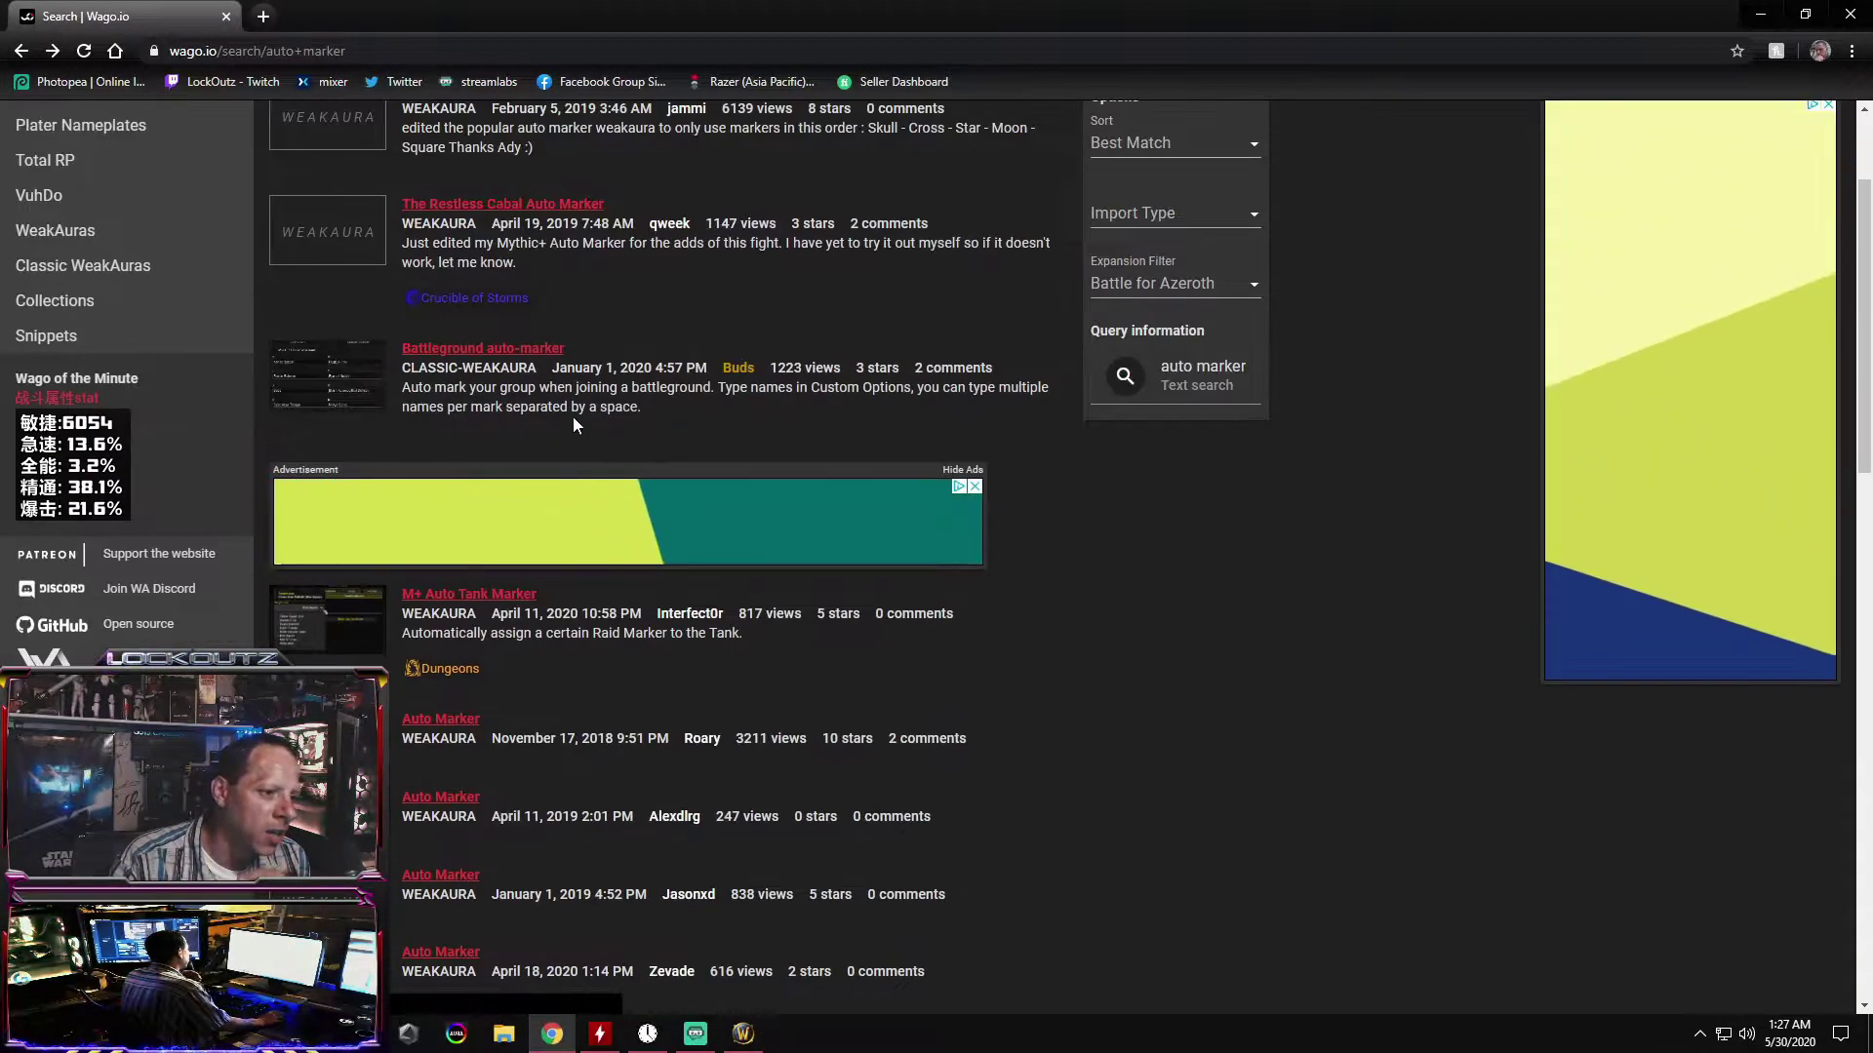
click(487, 351)
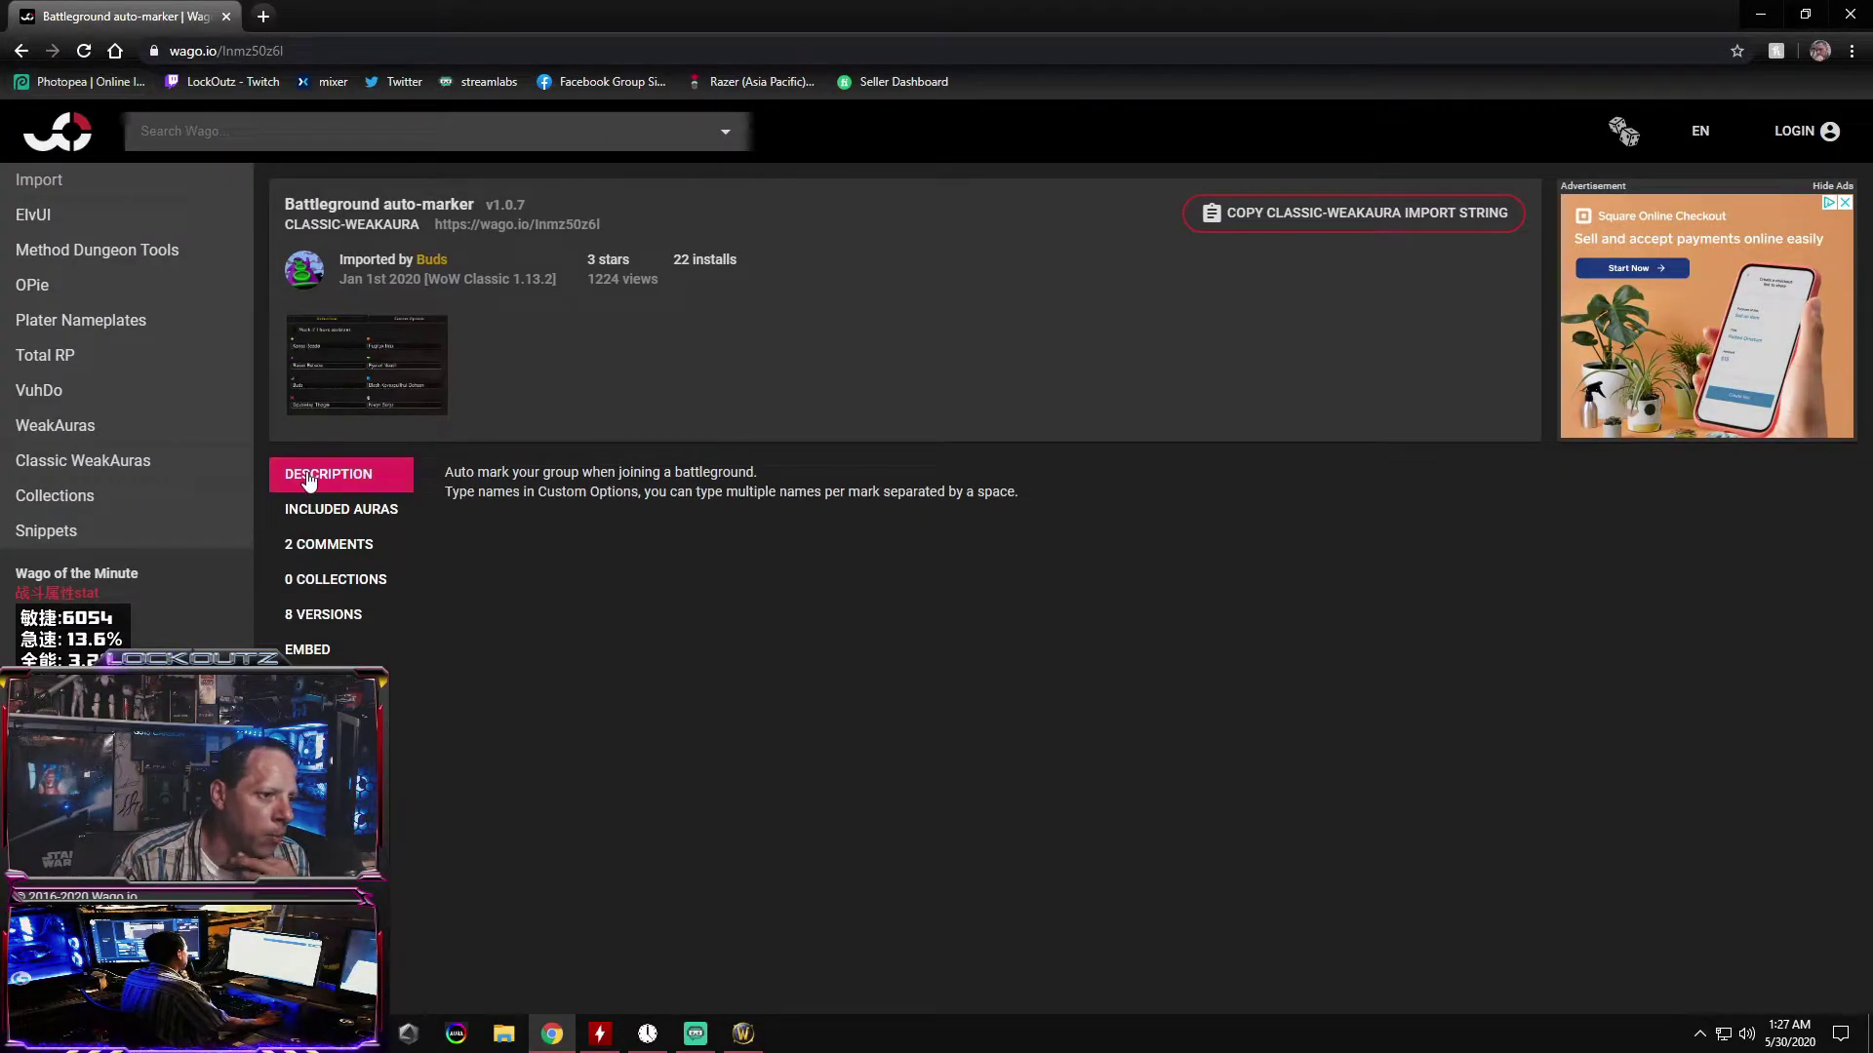
key(alt+Left)
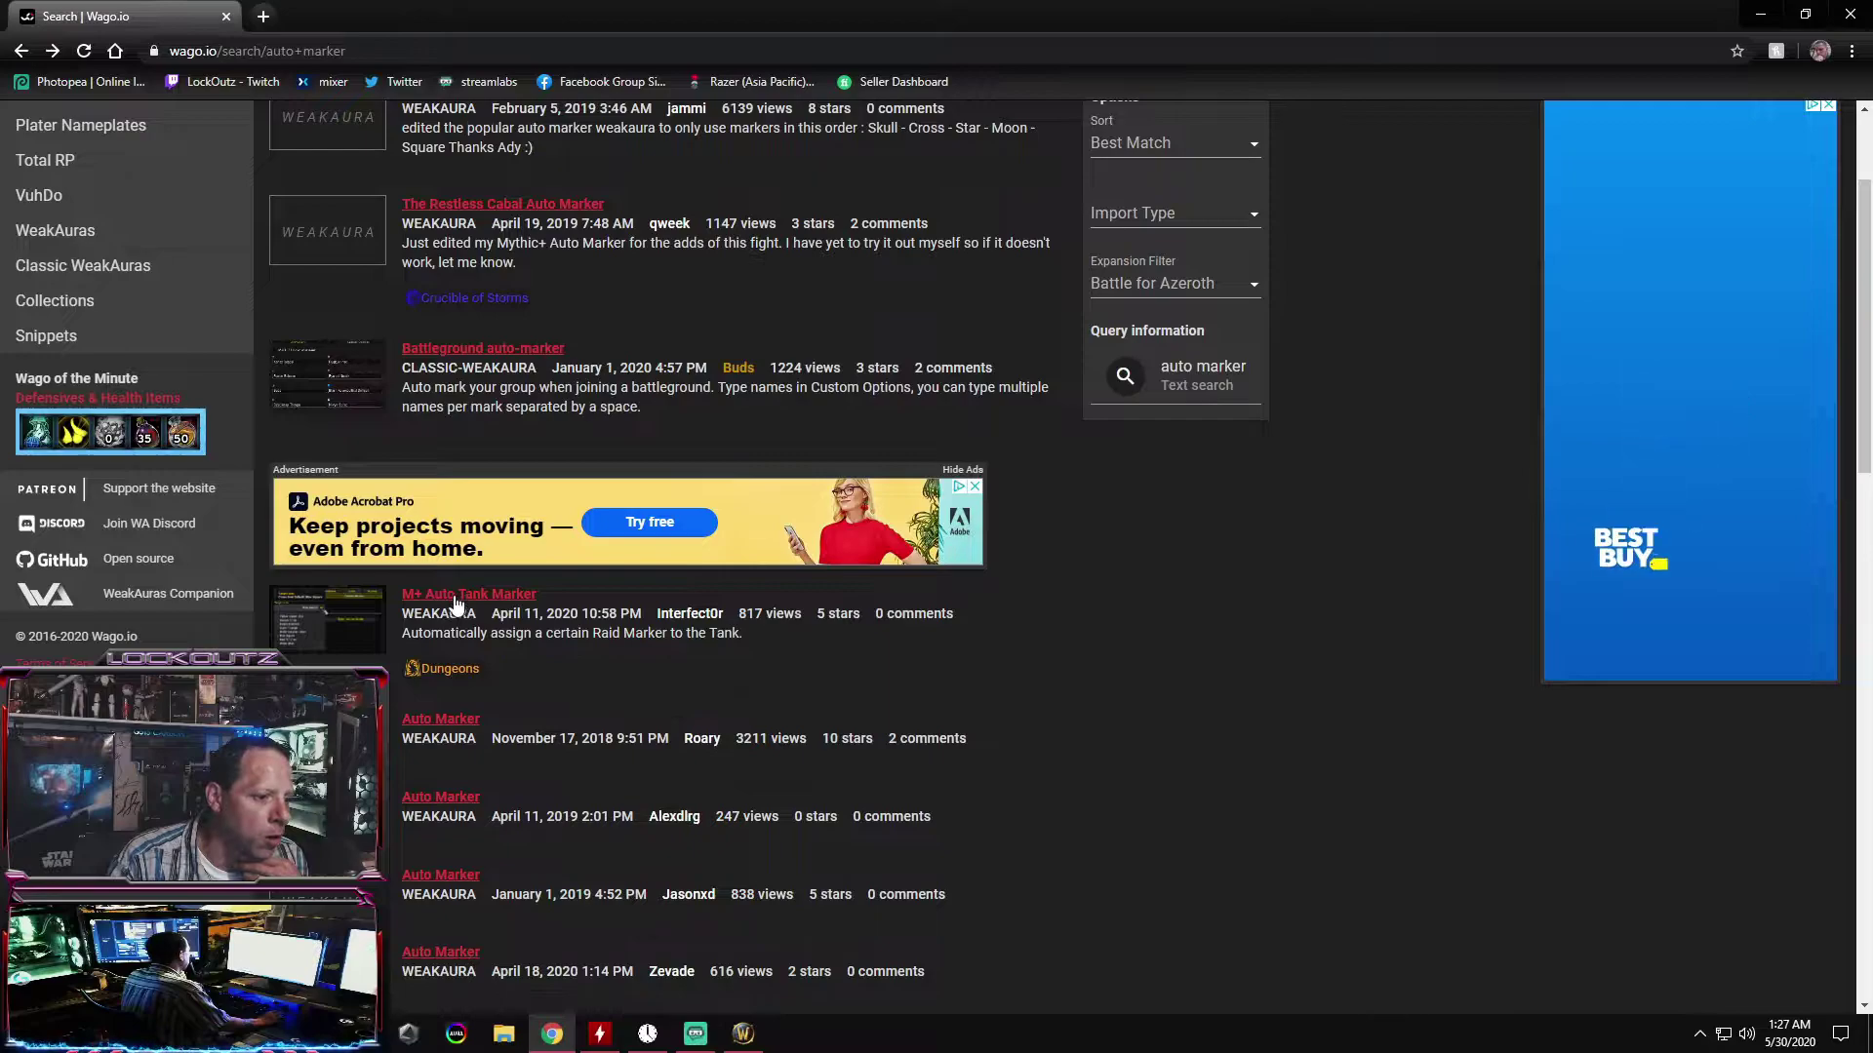
Look over the M+ Auto Tank Marker entry, then minimize Chrome to return to the game
click(700, 664)
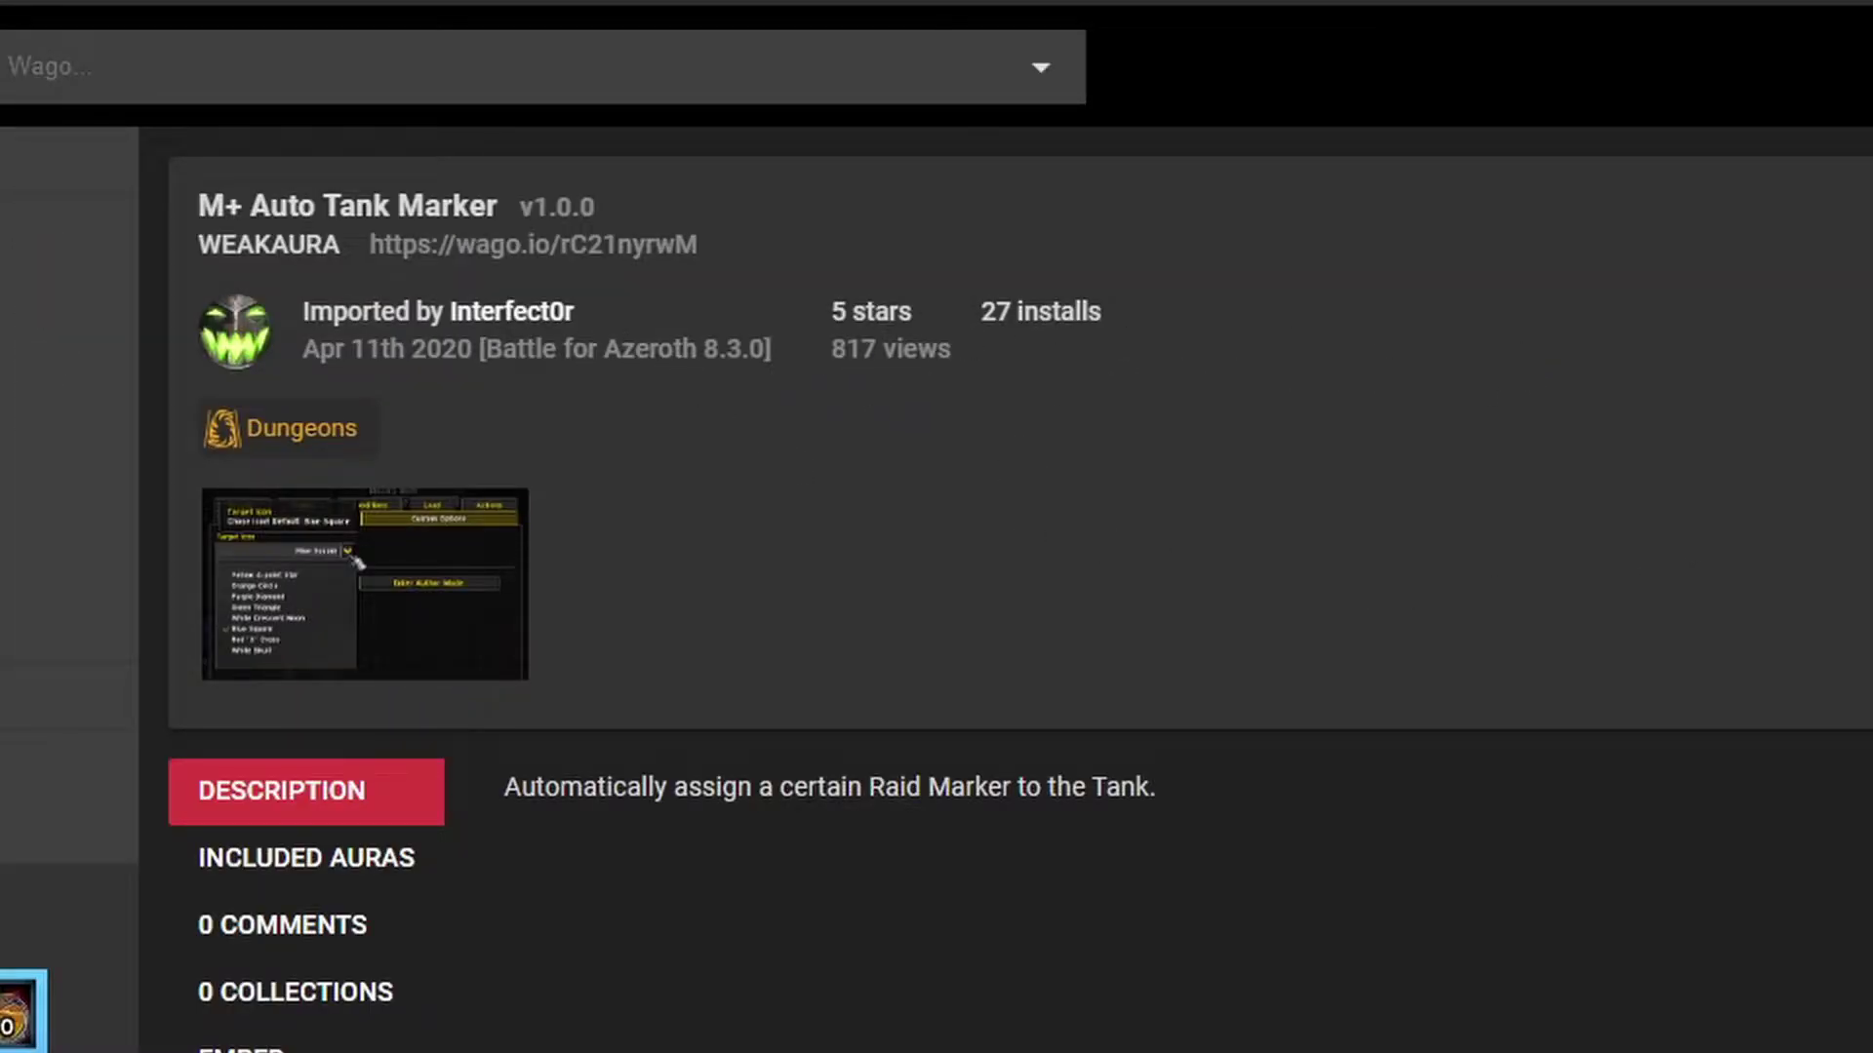
key(alt+Left)
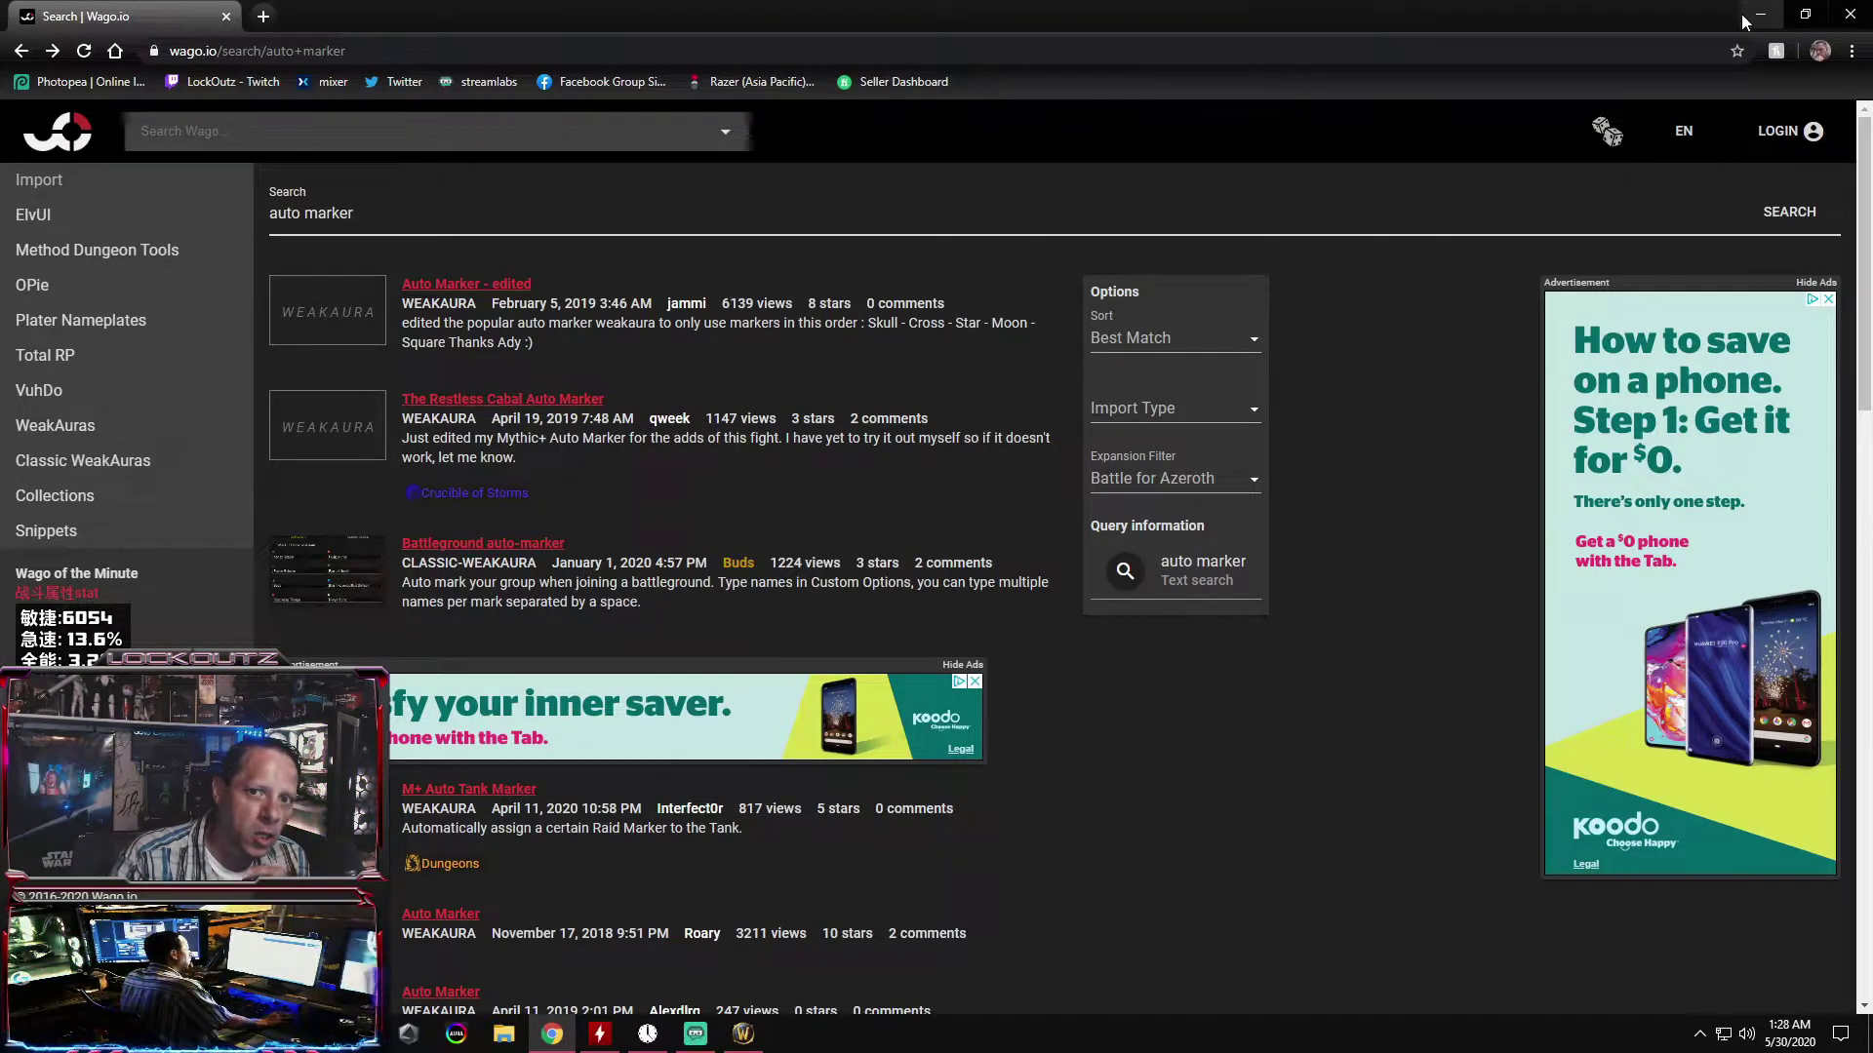
click(1760, 15)
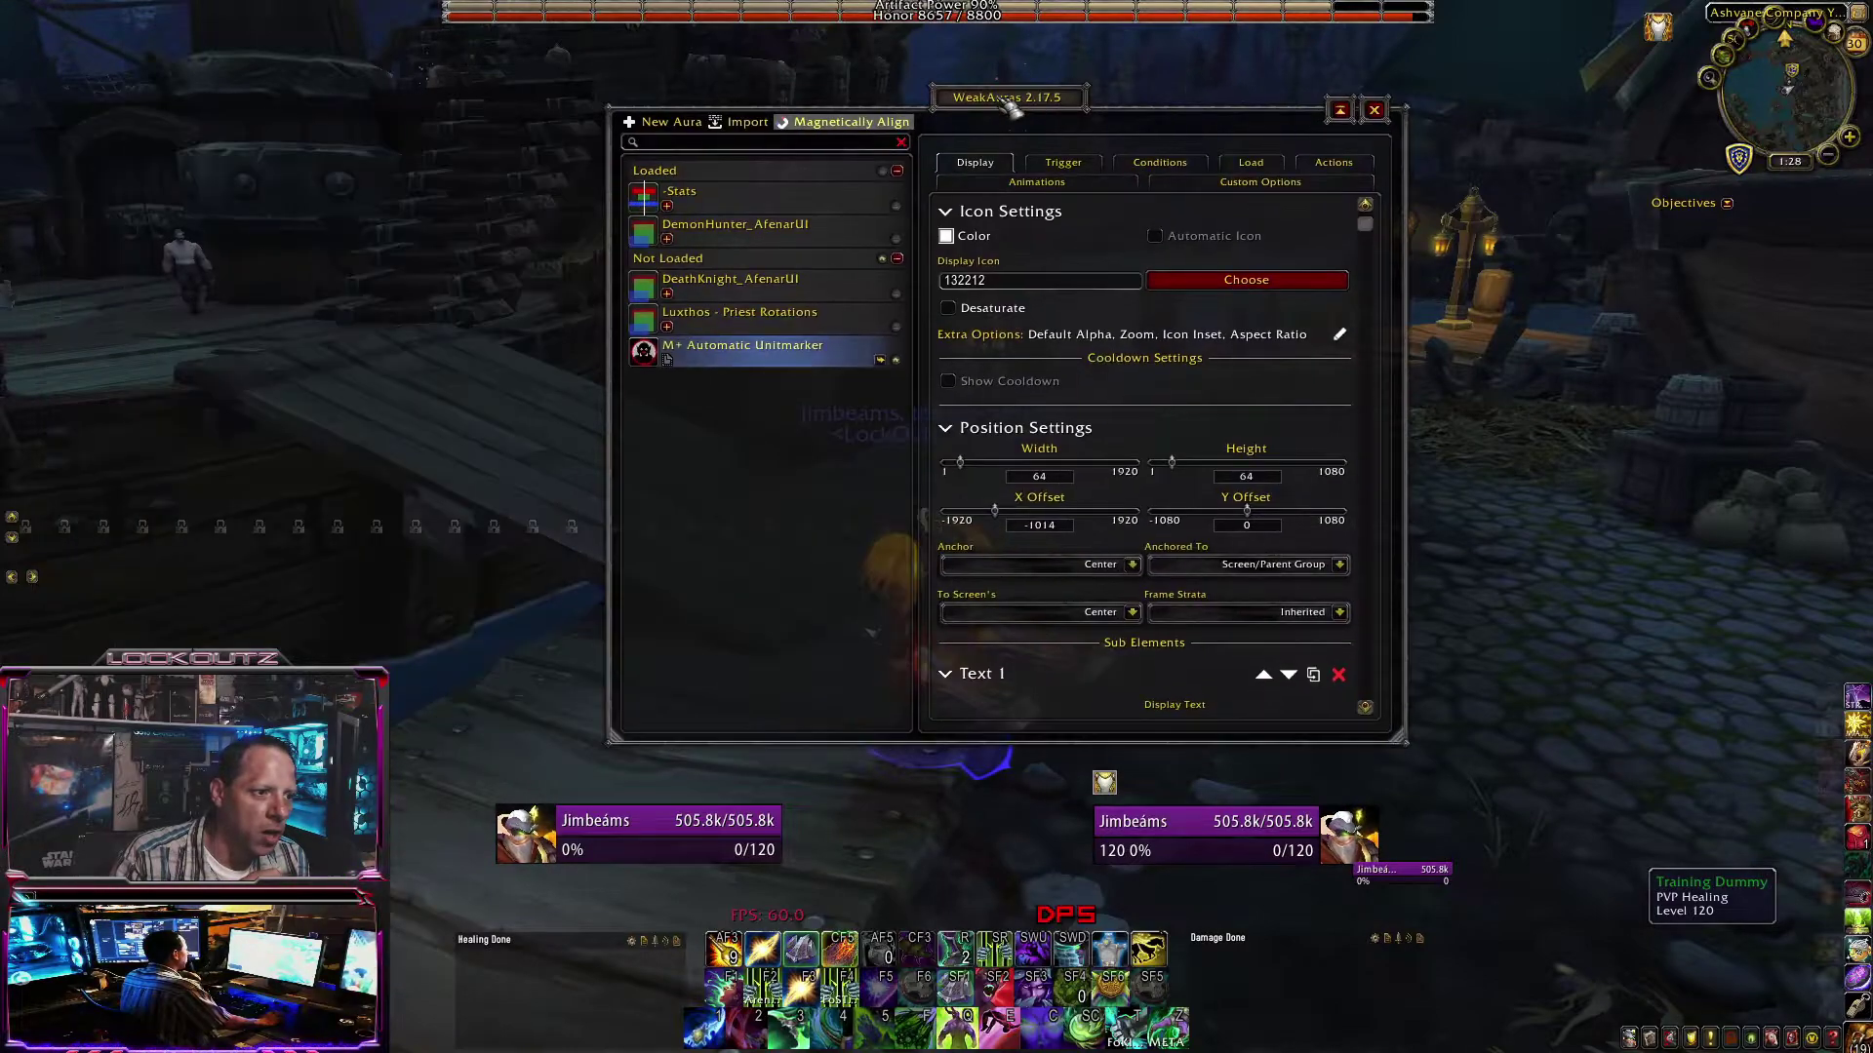
Try New Aura > Import, then close the empty import box
drag(1011, 103, 941, 107)
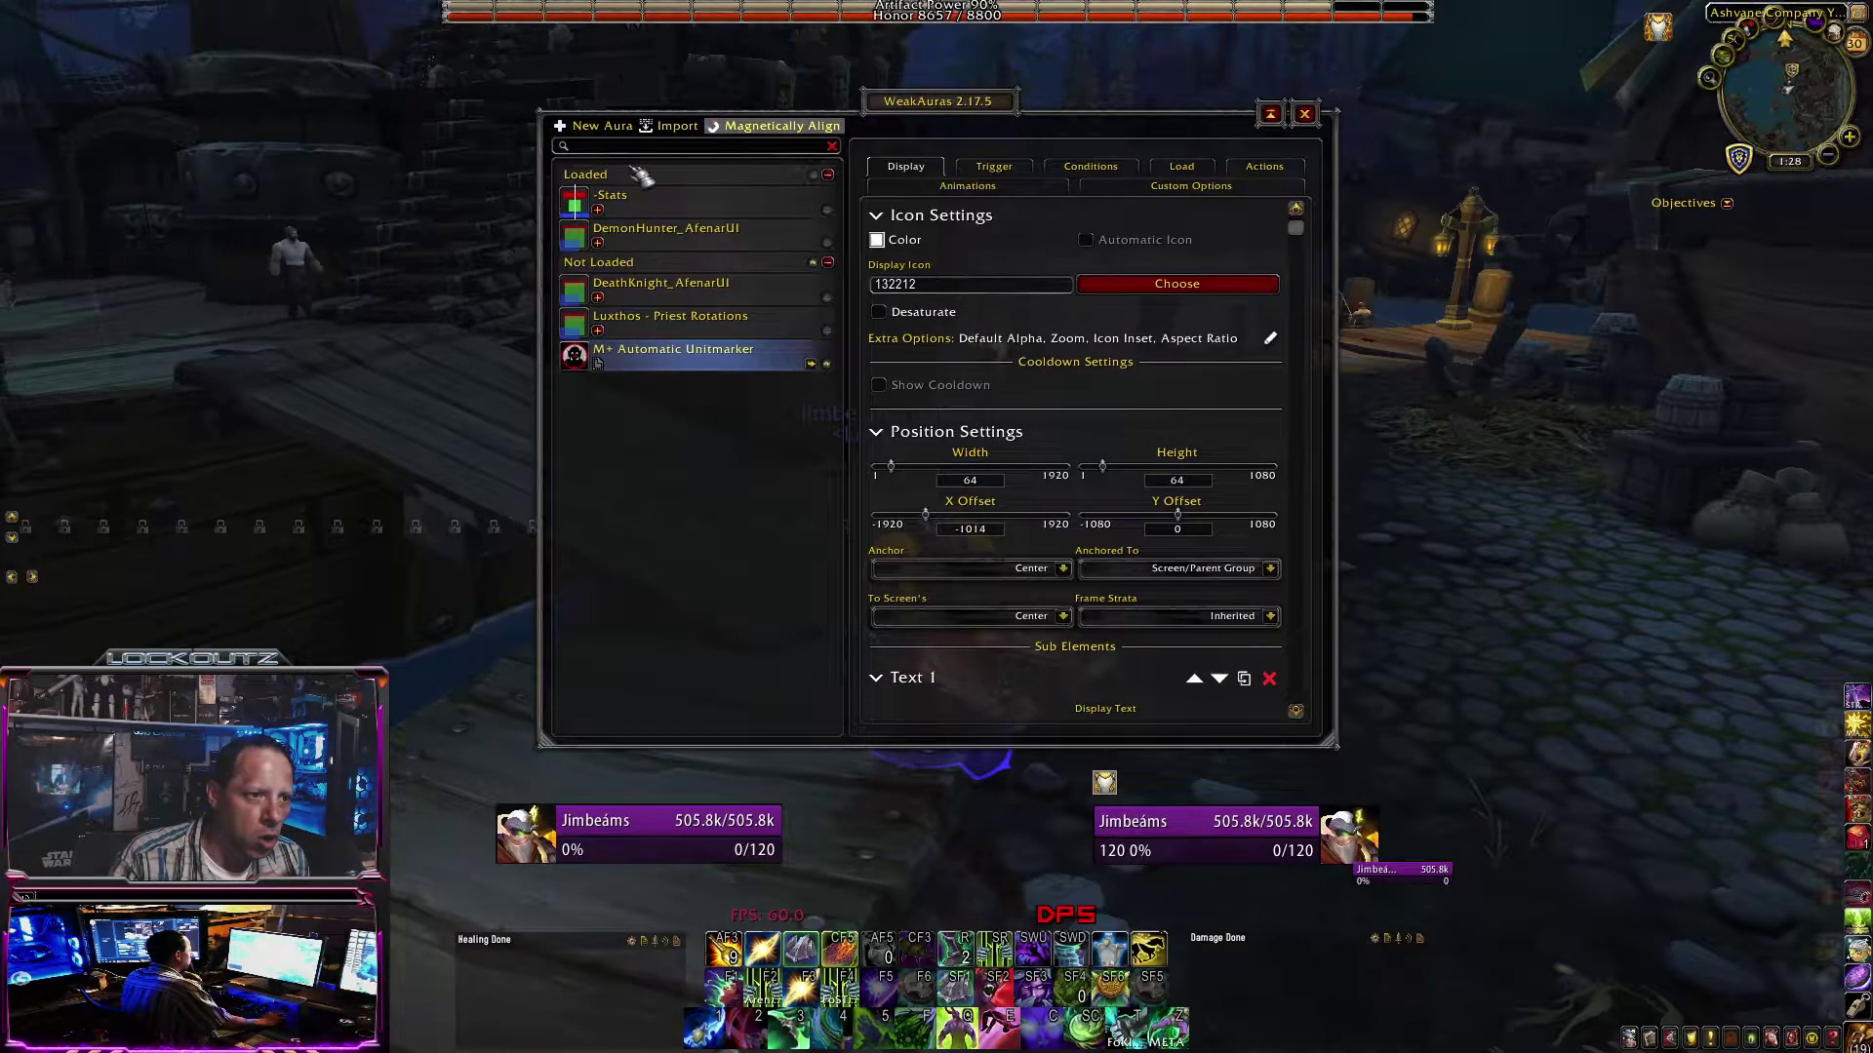
click(589, 127)
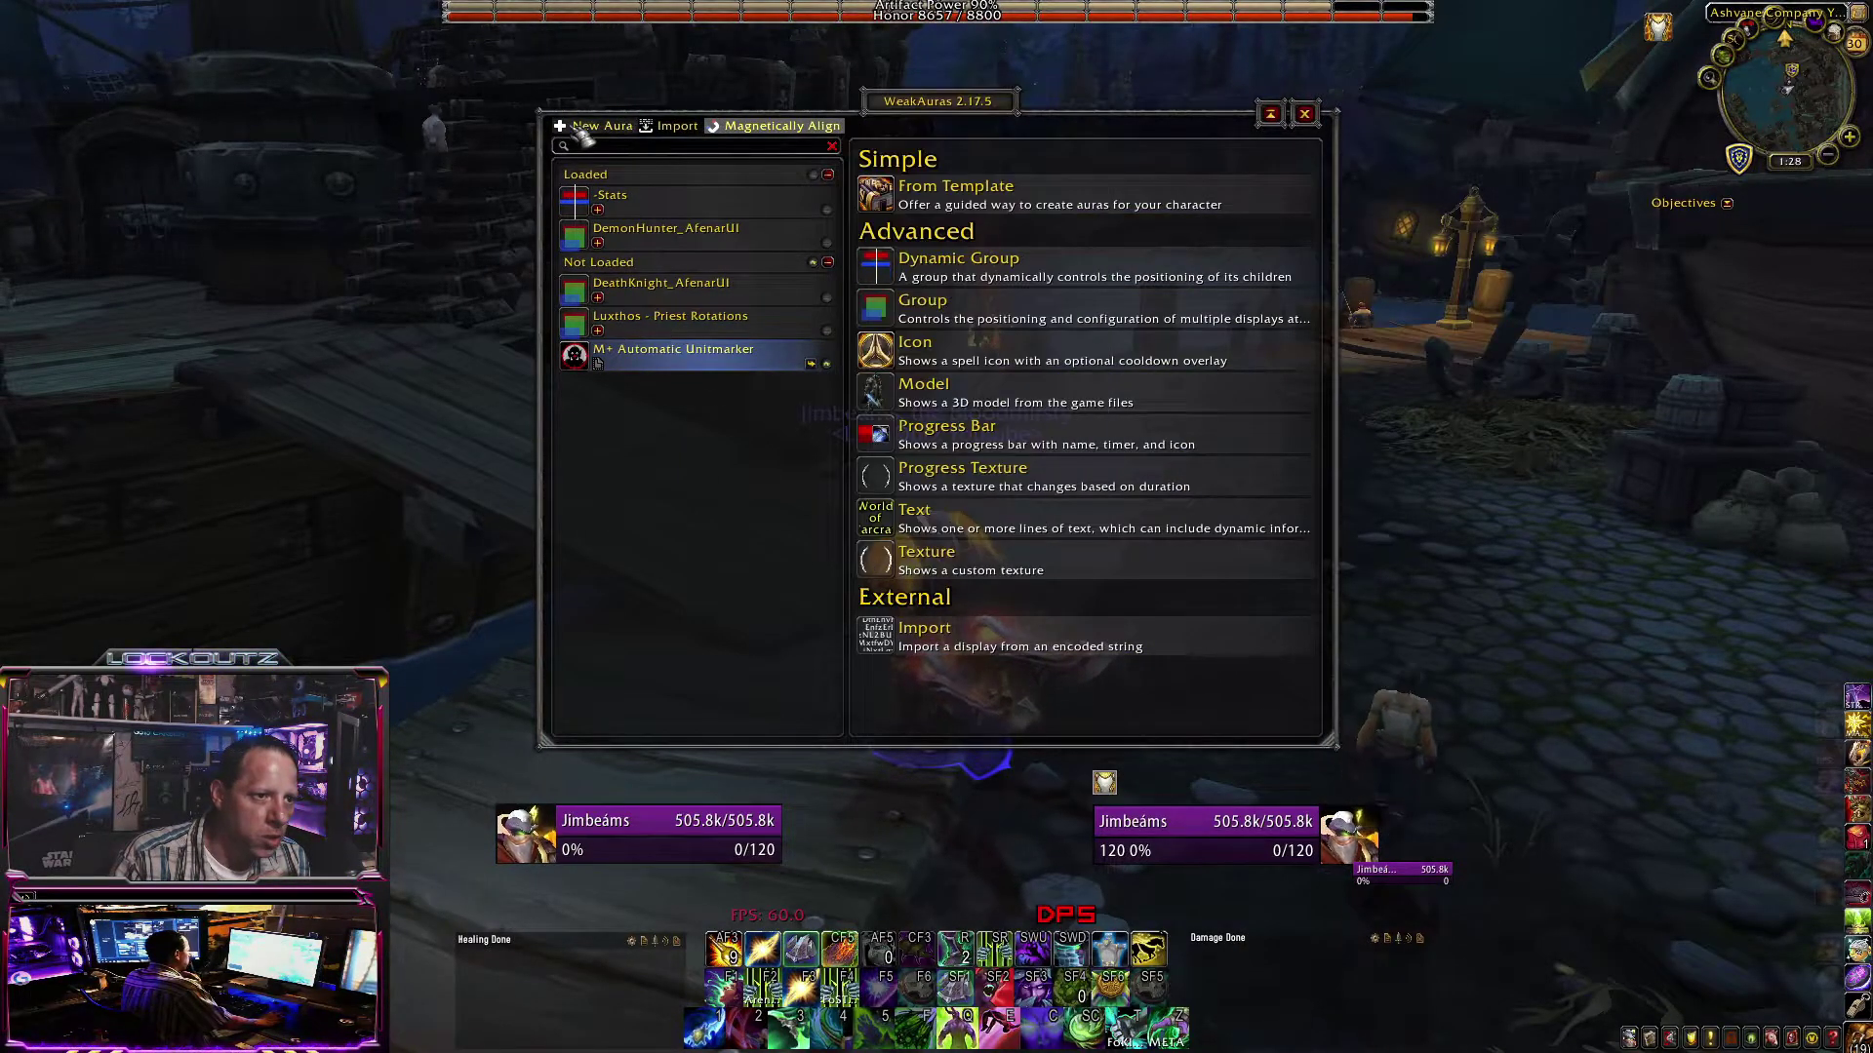
click(1170, 634)
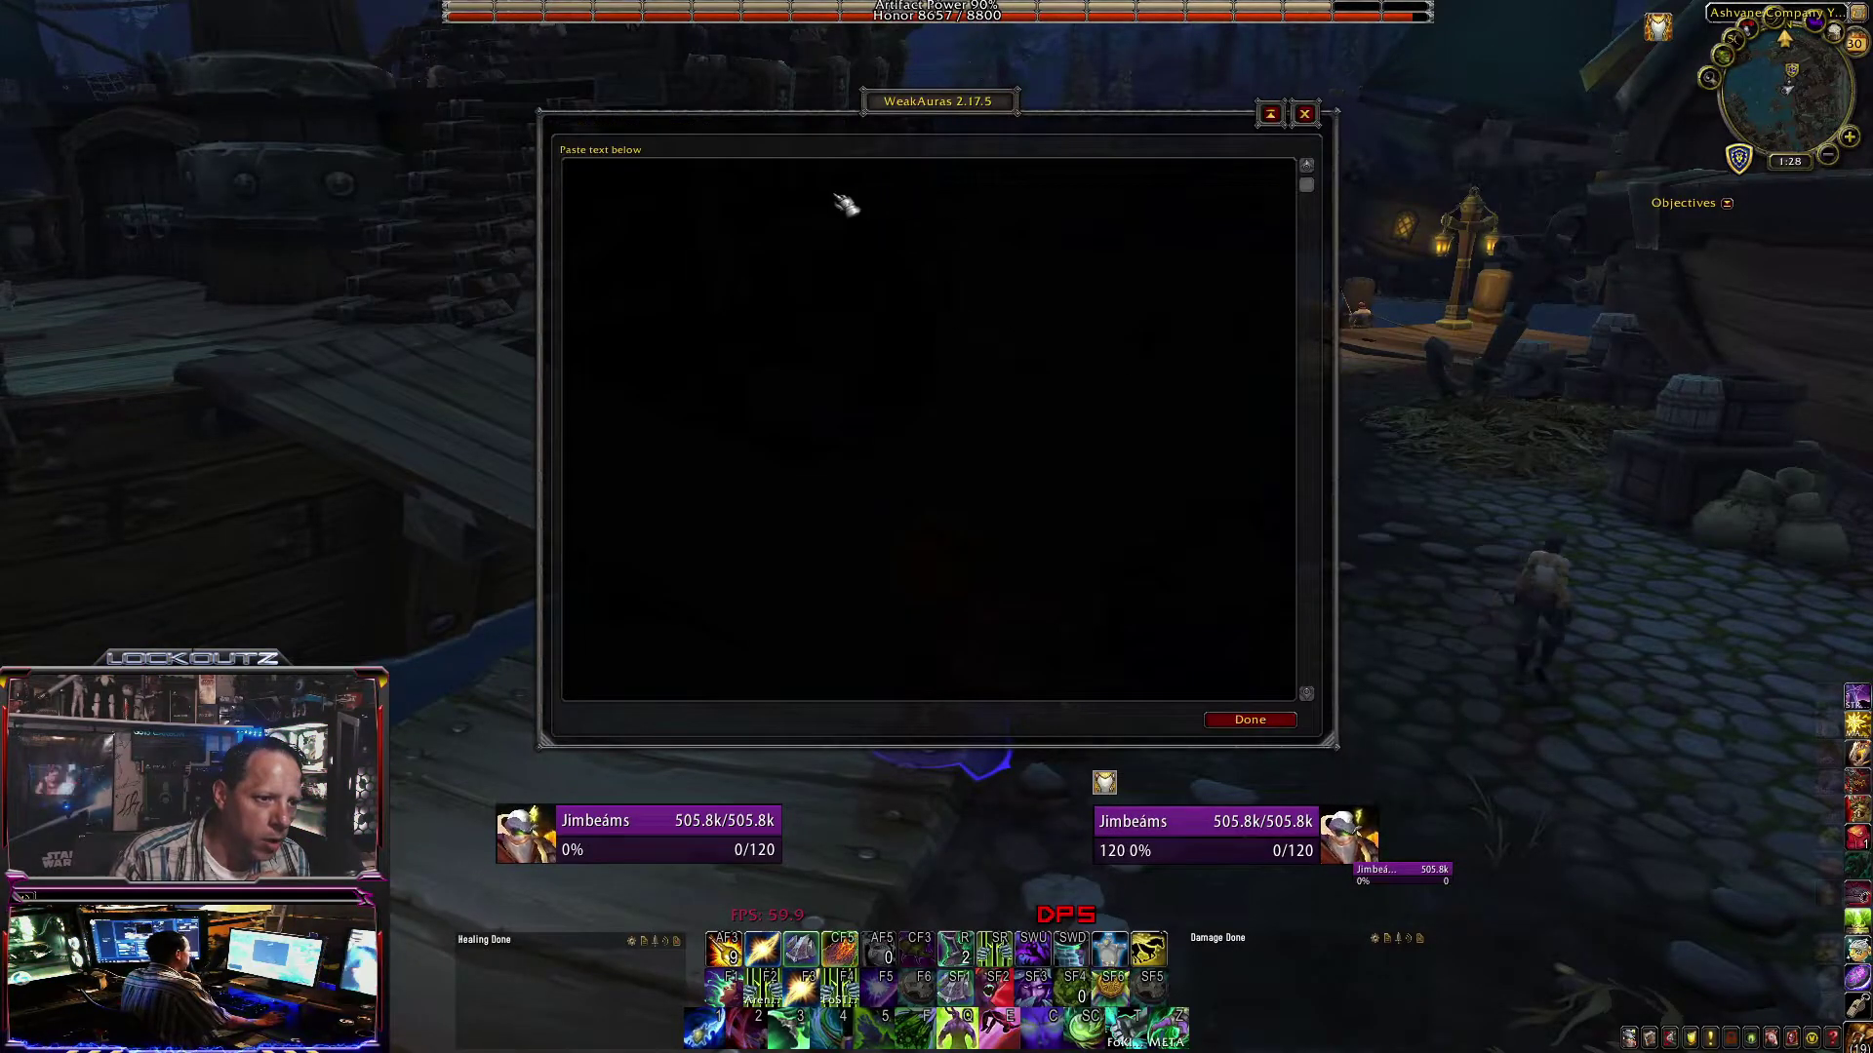
click(1247, 718)
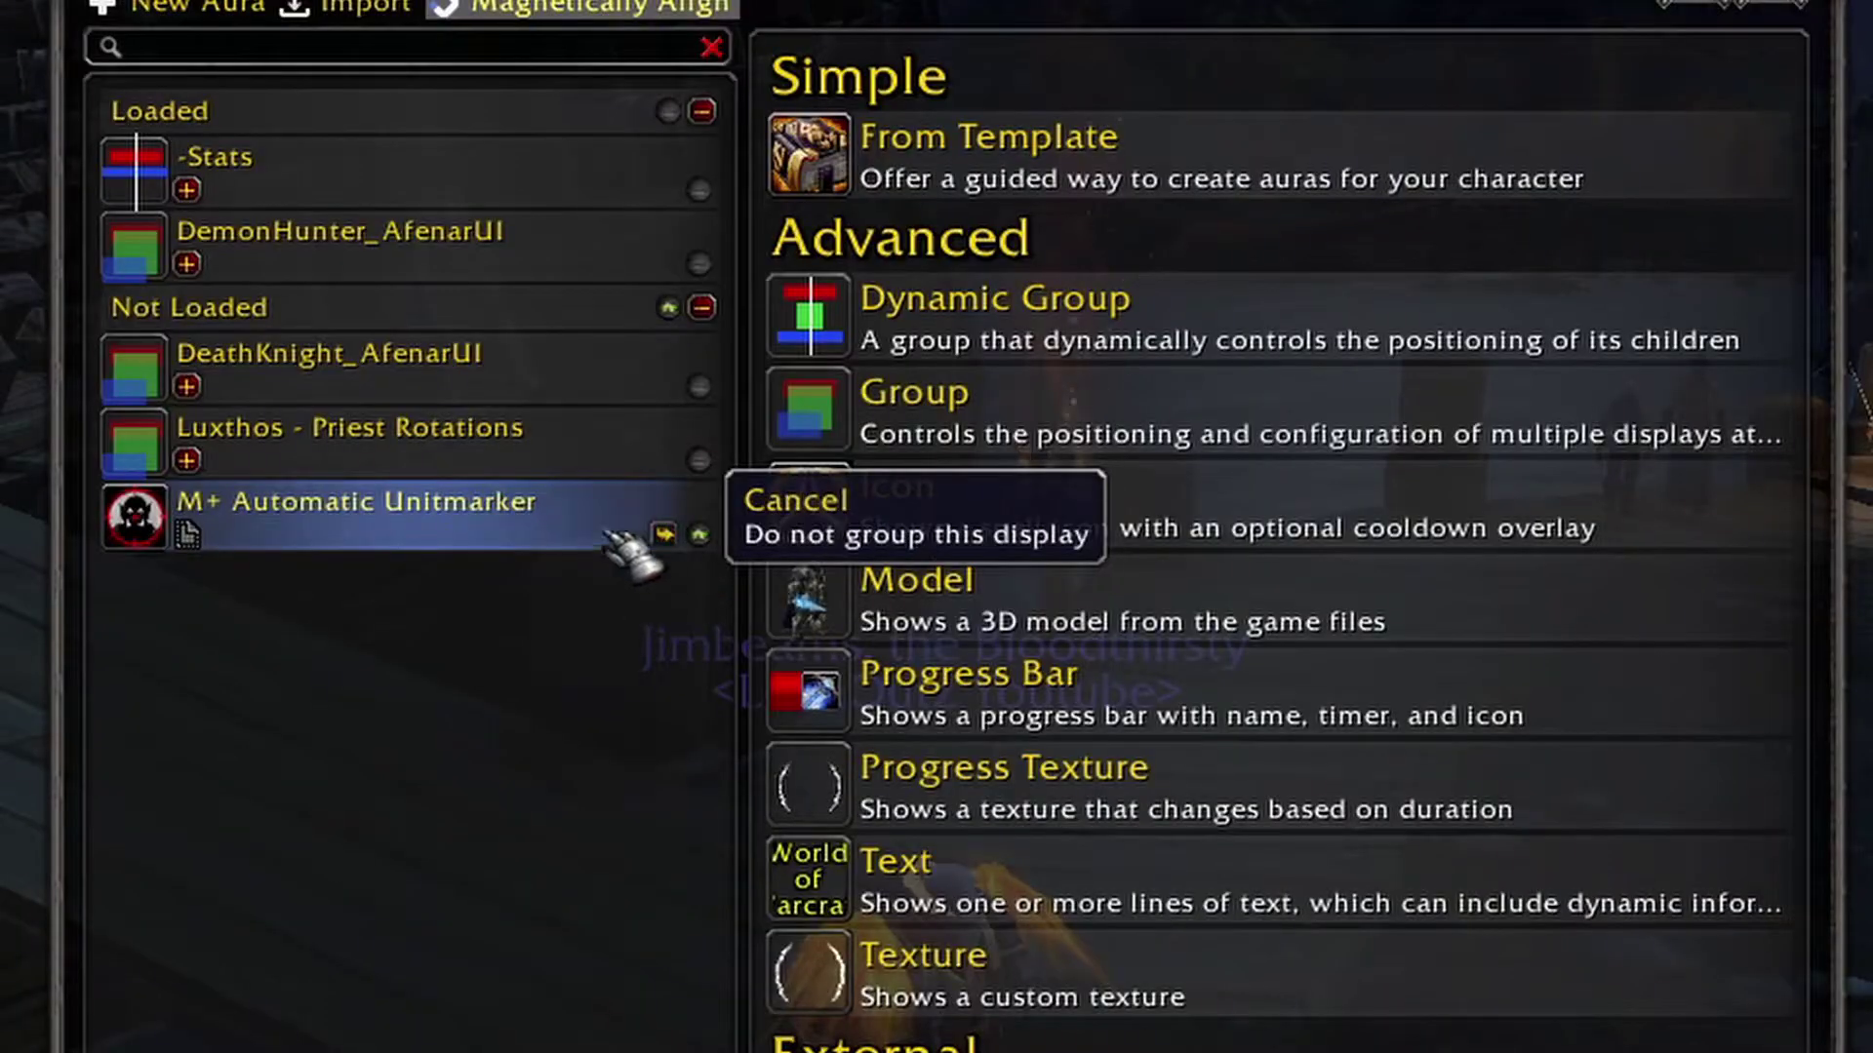
Select M+ Automatic Unitmarker and view its Atal'dazar and Freehold mob-marking options
click(234, 539)
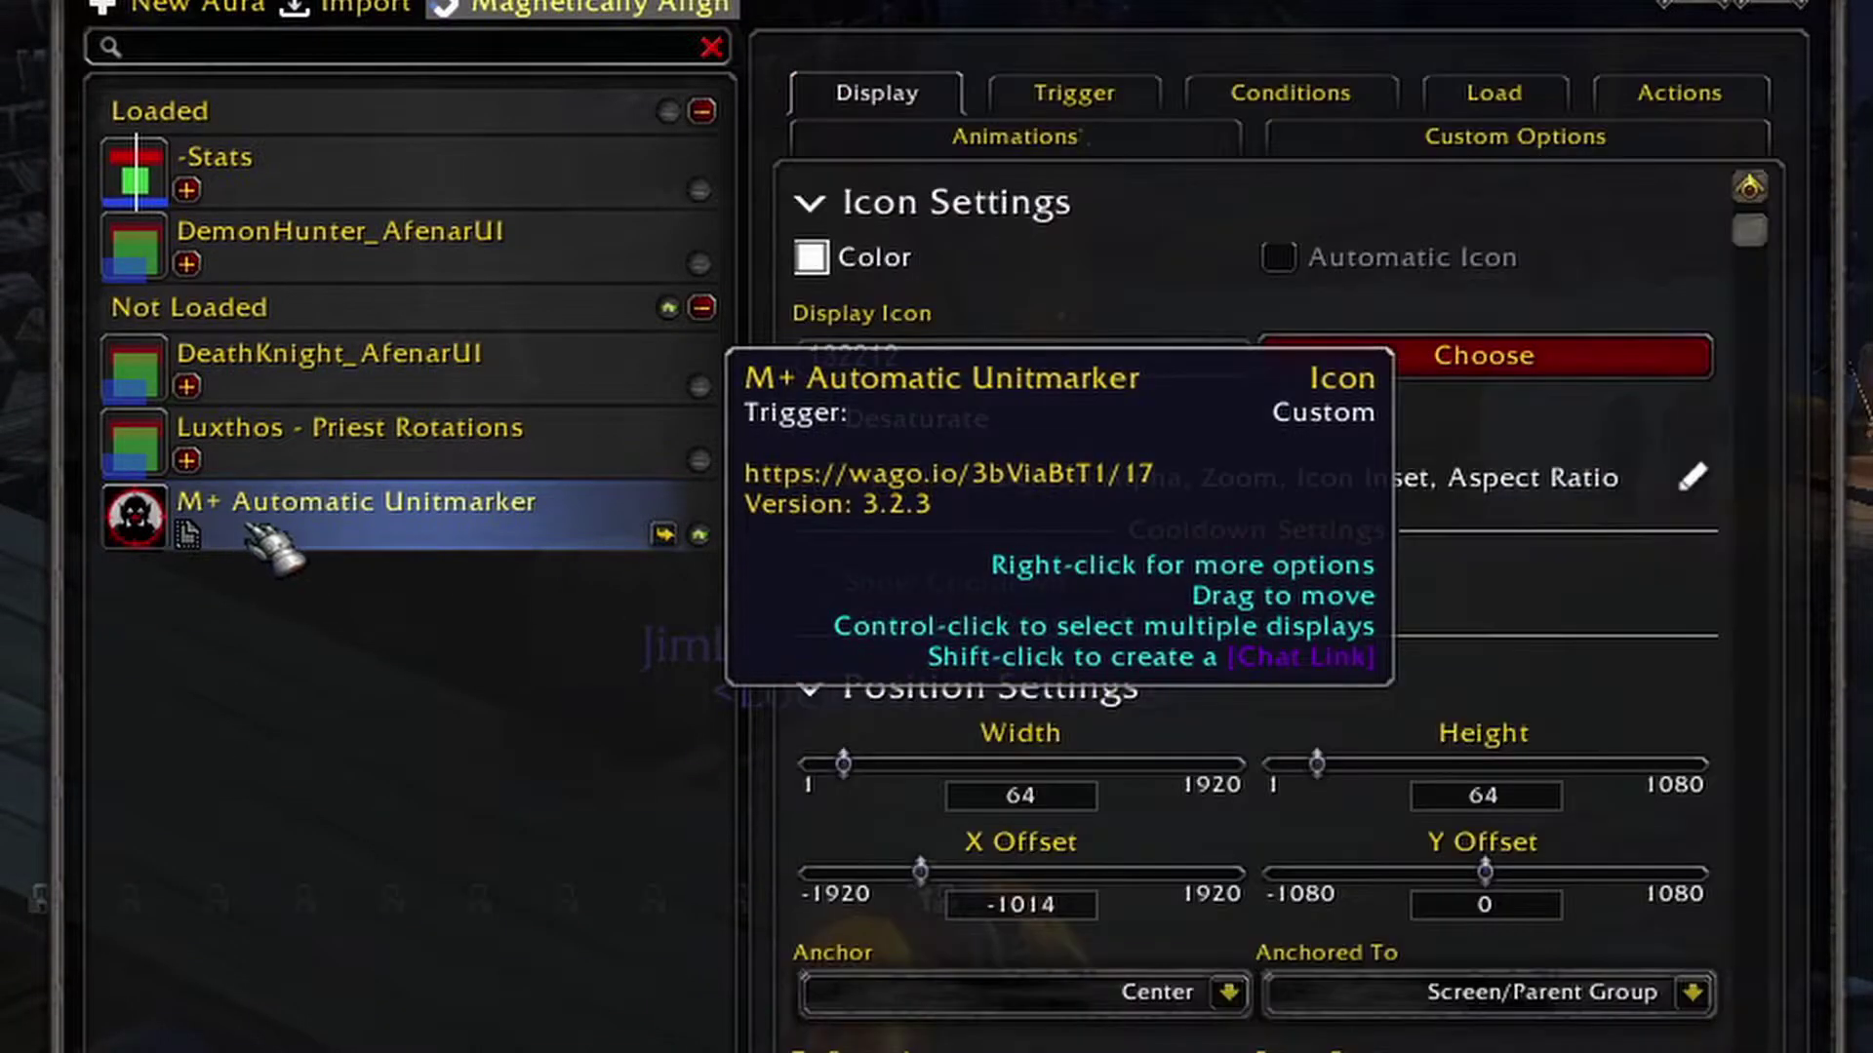
click(262, 514)
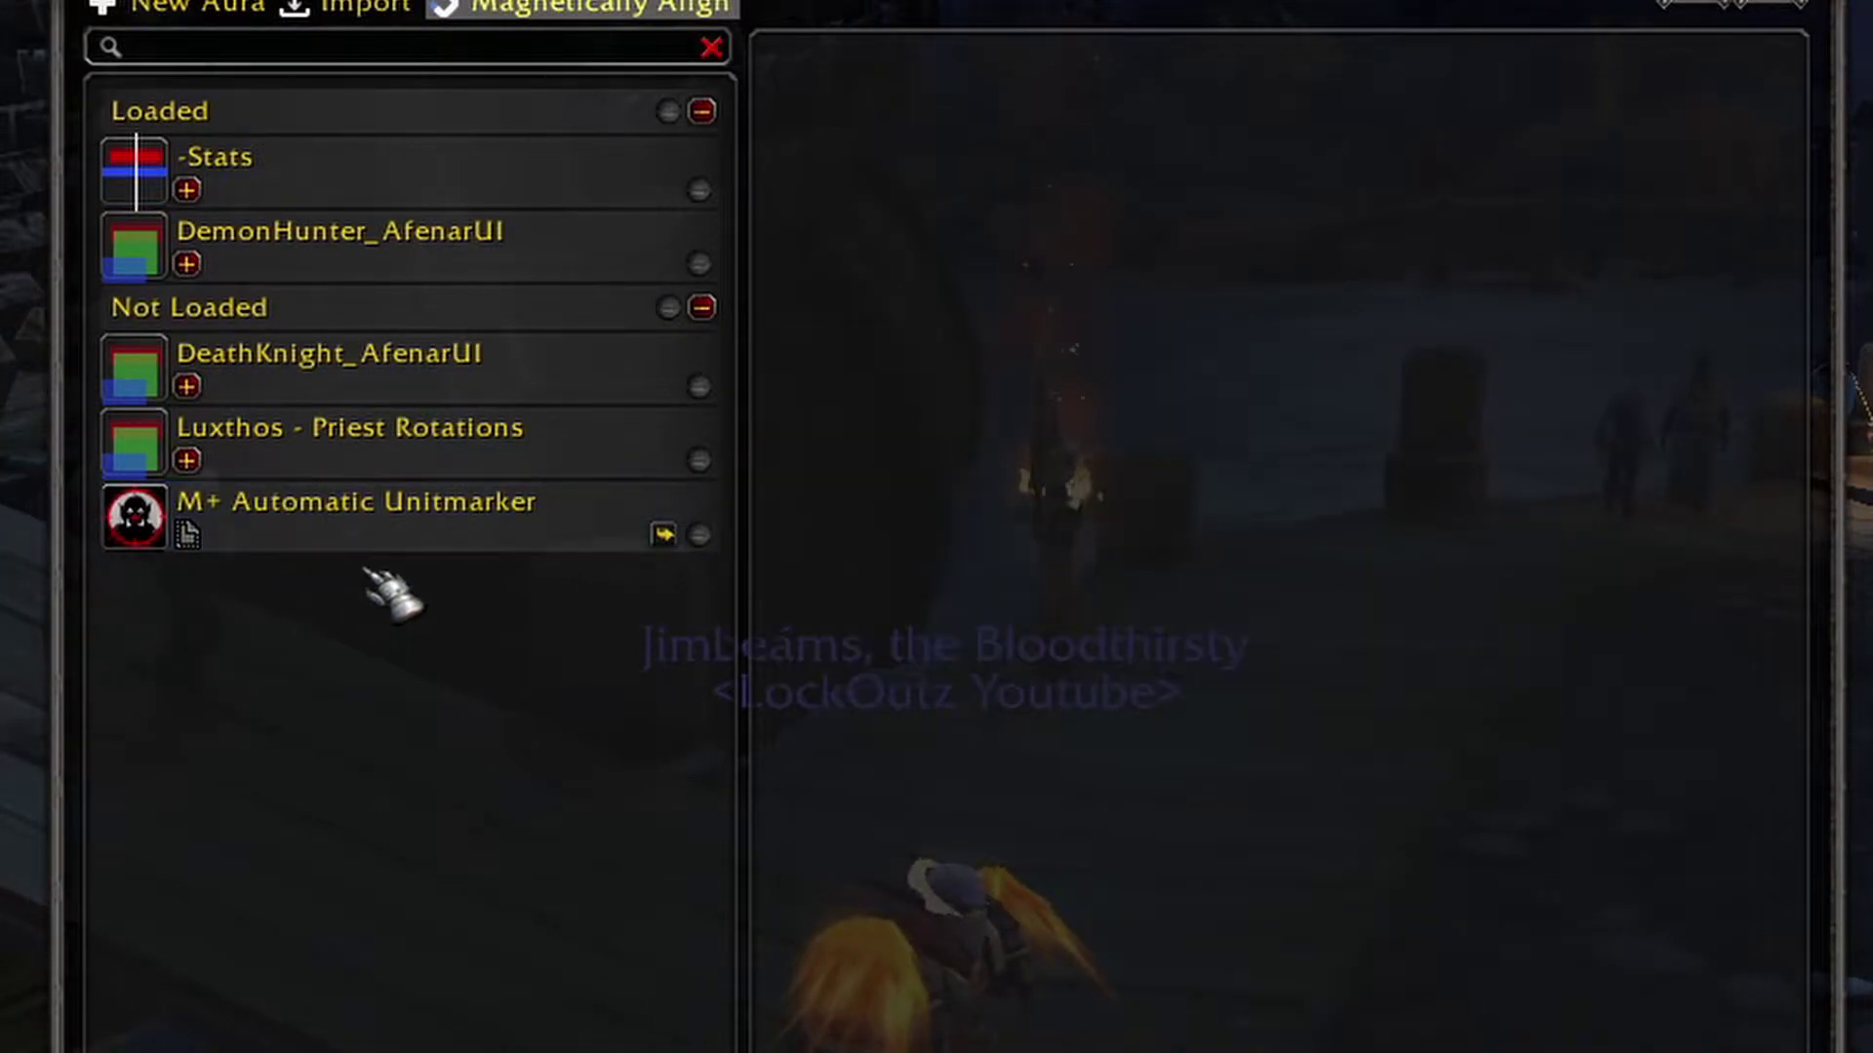
click(395, 551)
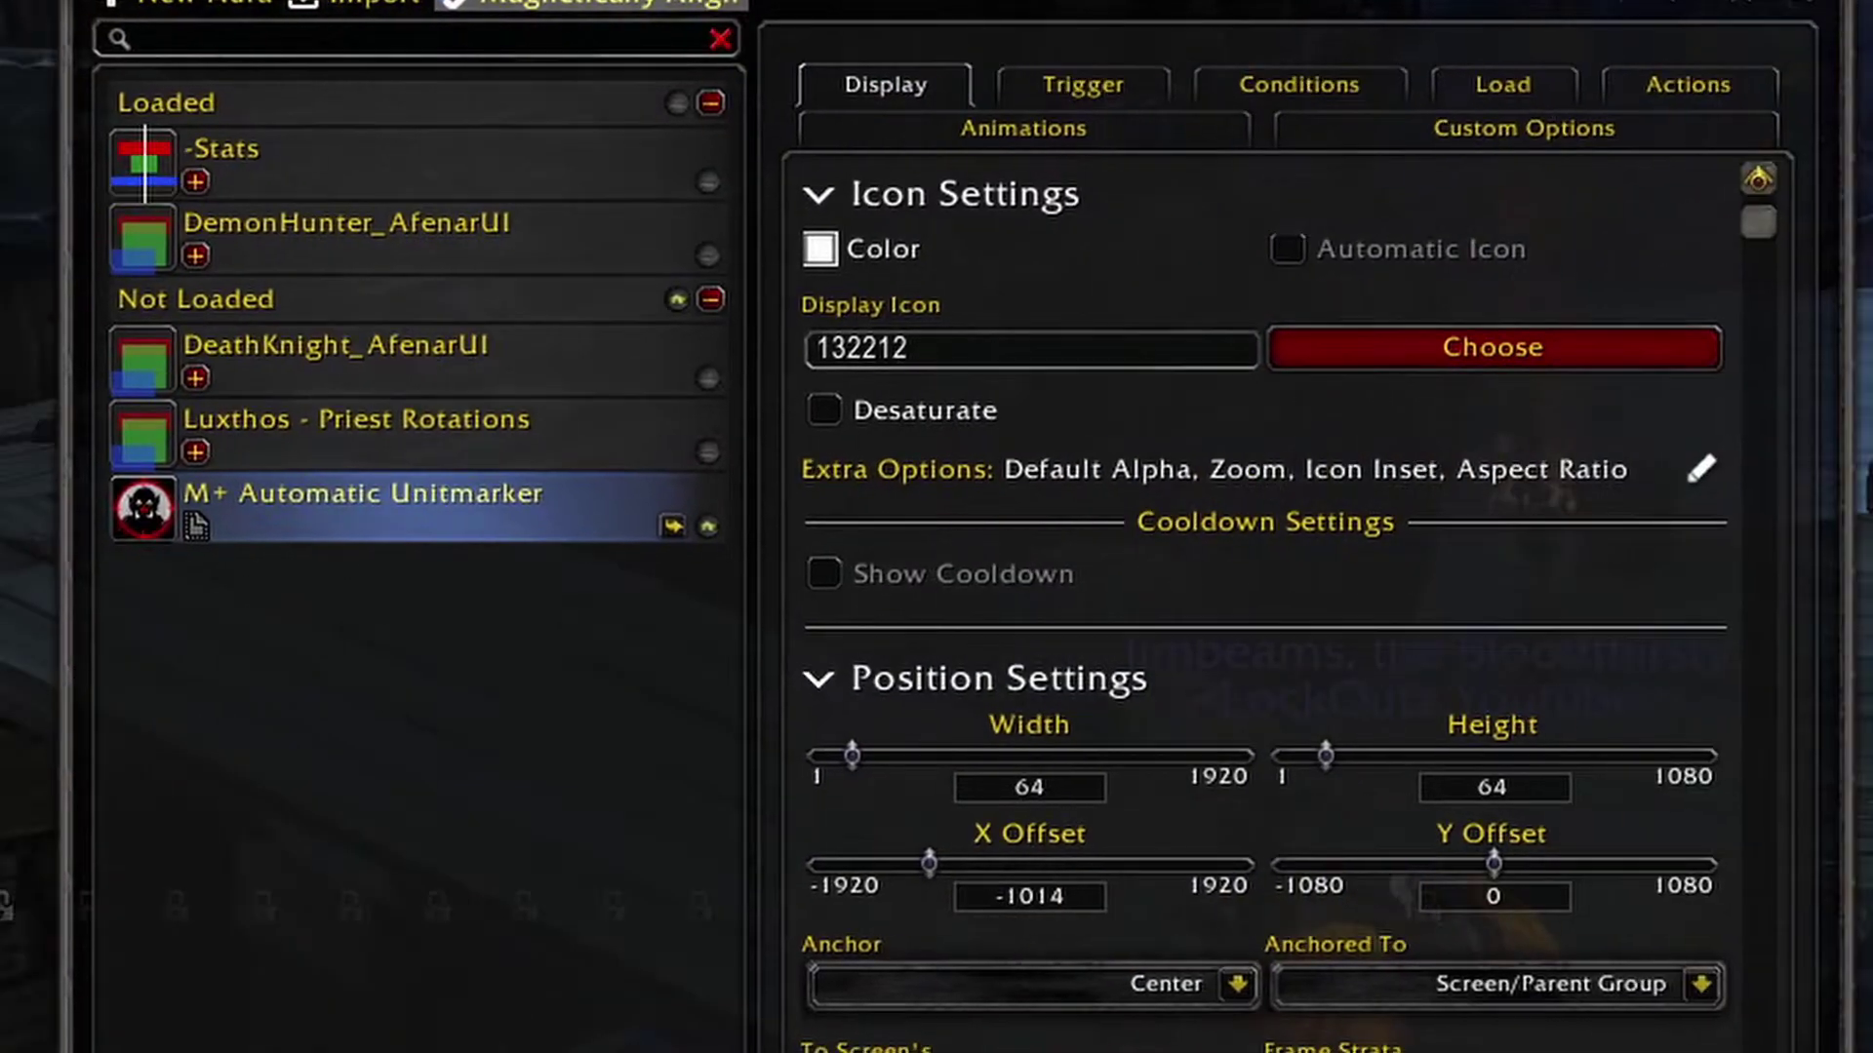
click(1156, 132)
click(1561, 136)
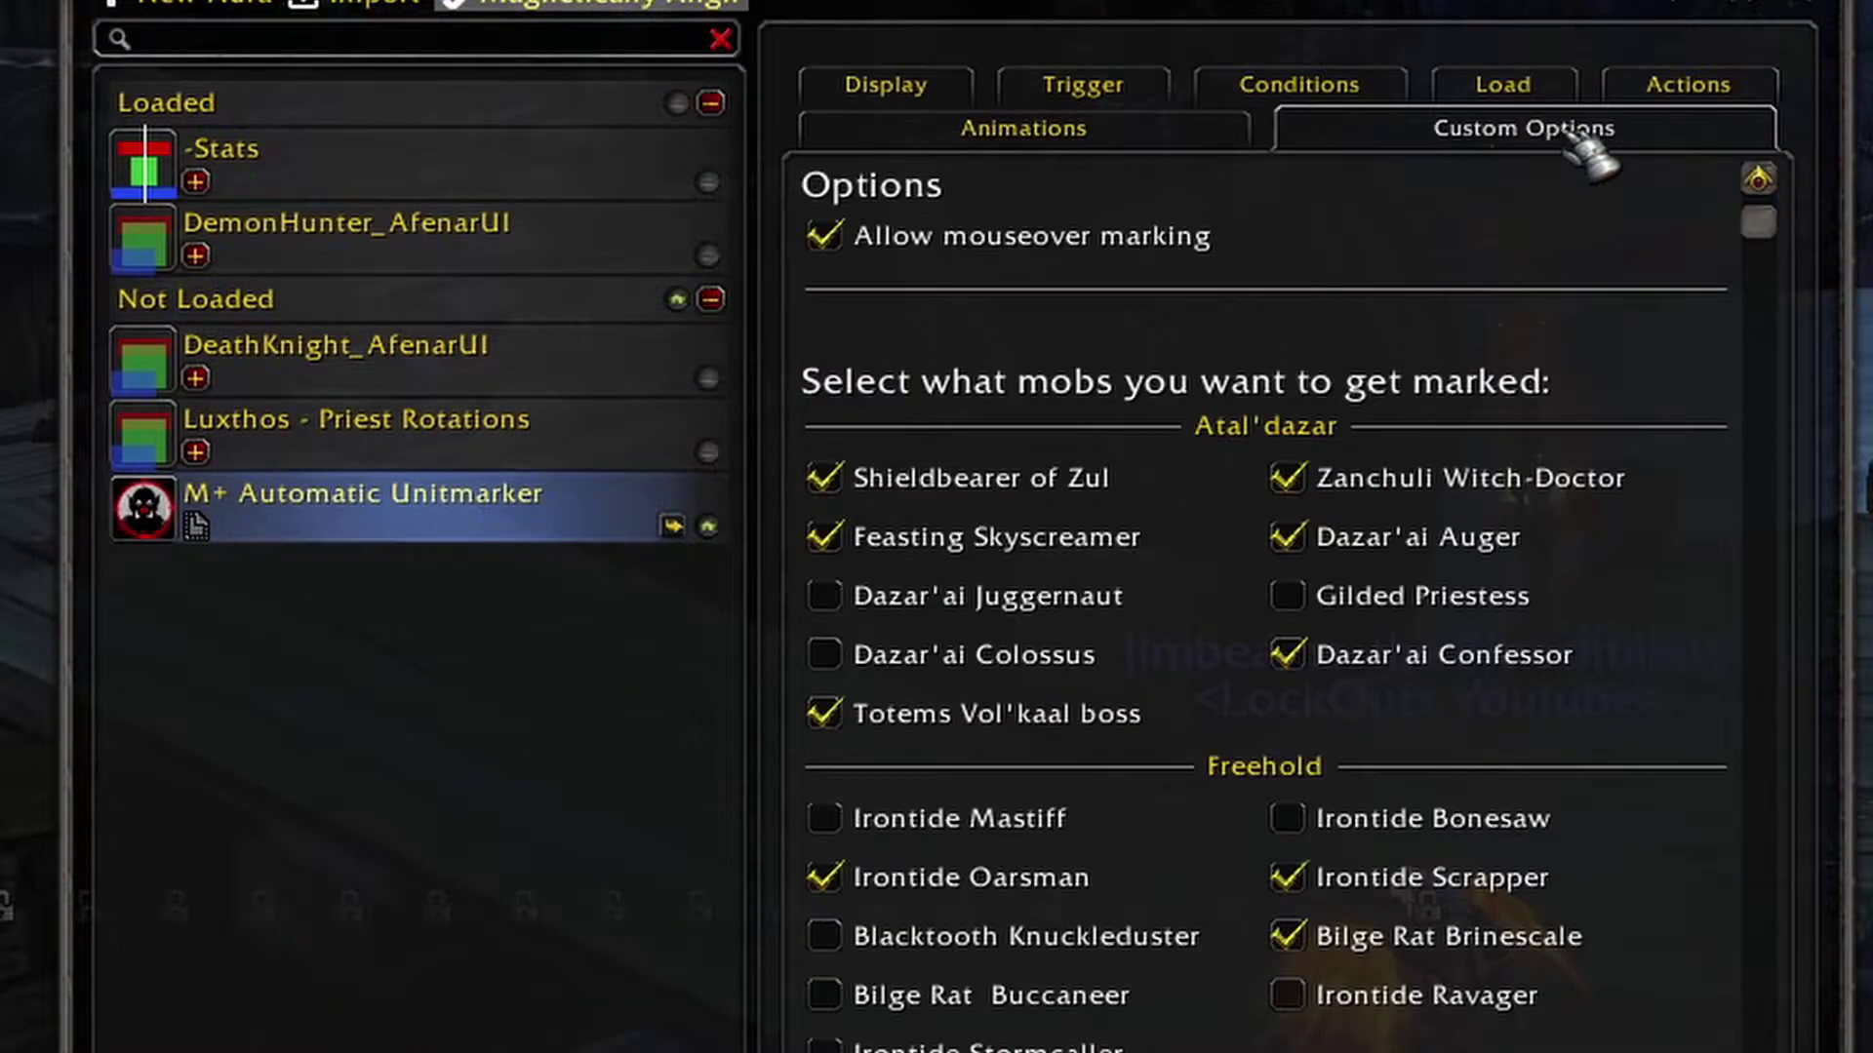
scroll(1066, 648, down, 3)
scroll(1087, 677, up, 3)
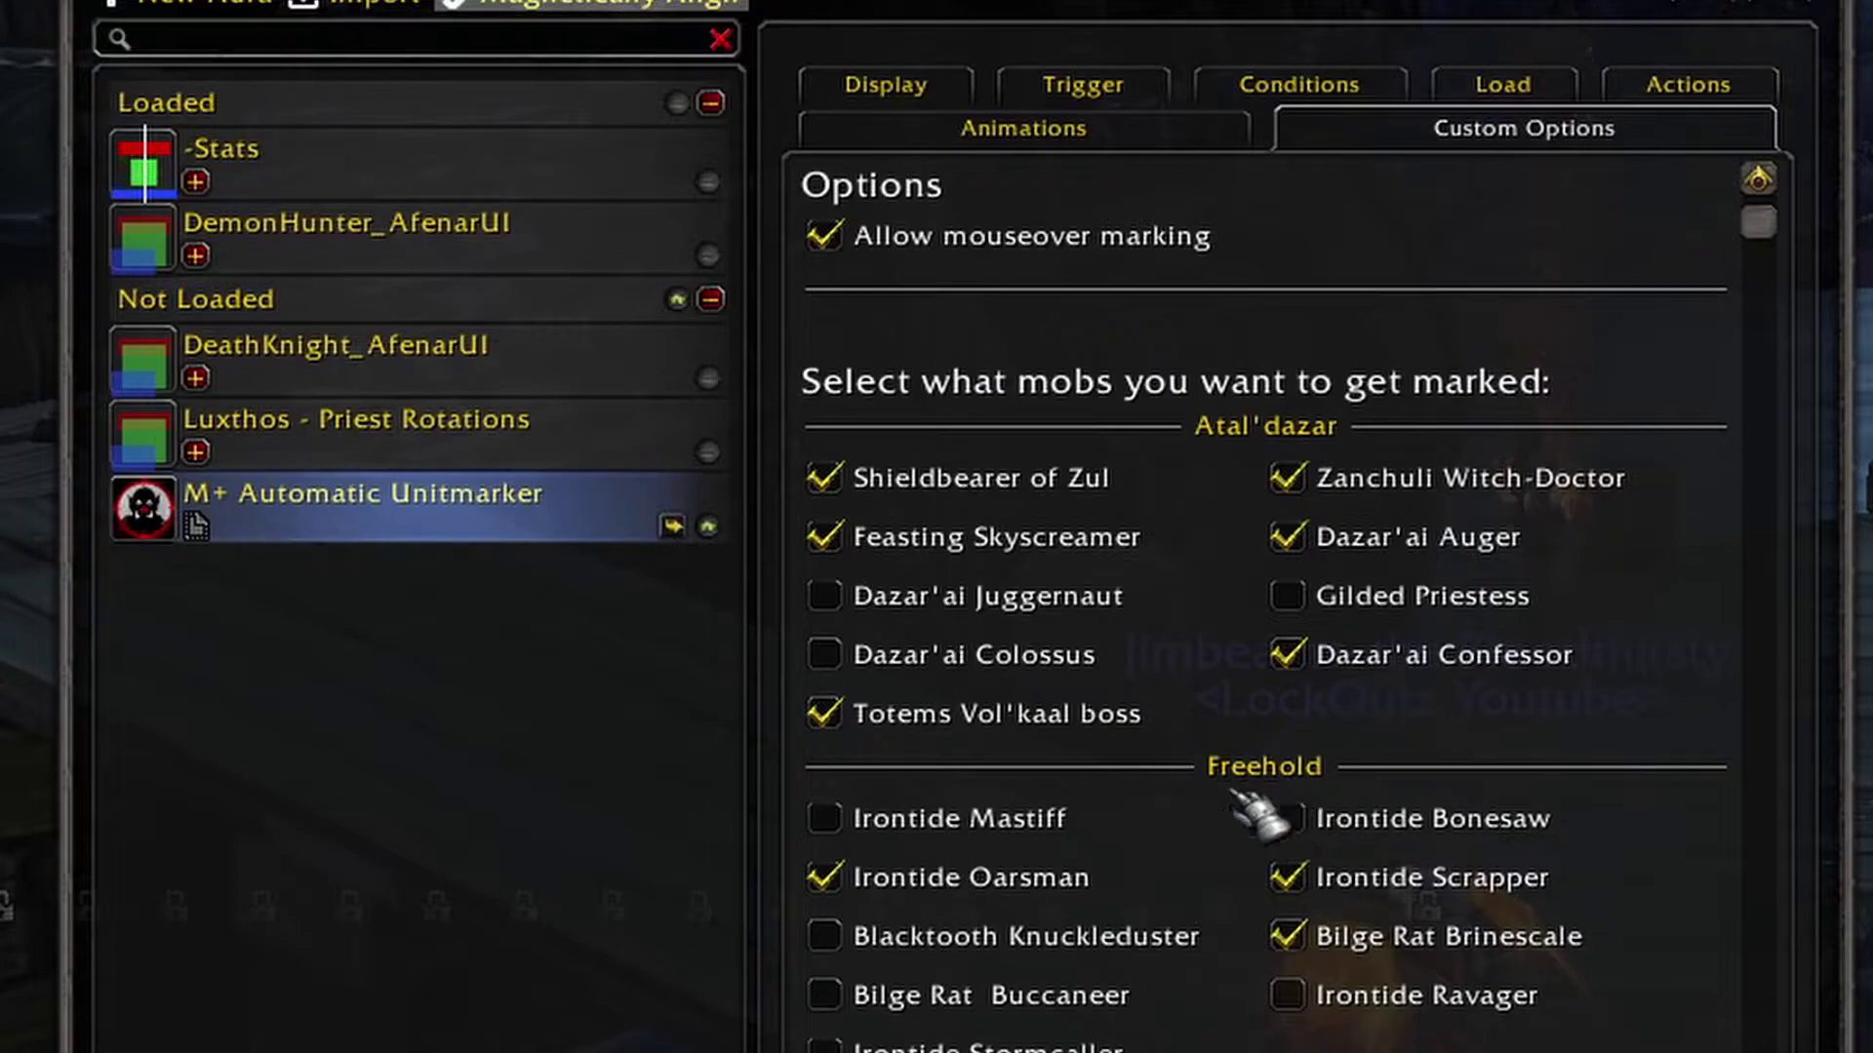
scroll(1262, 814, down, 3)
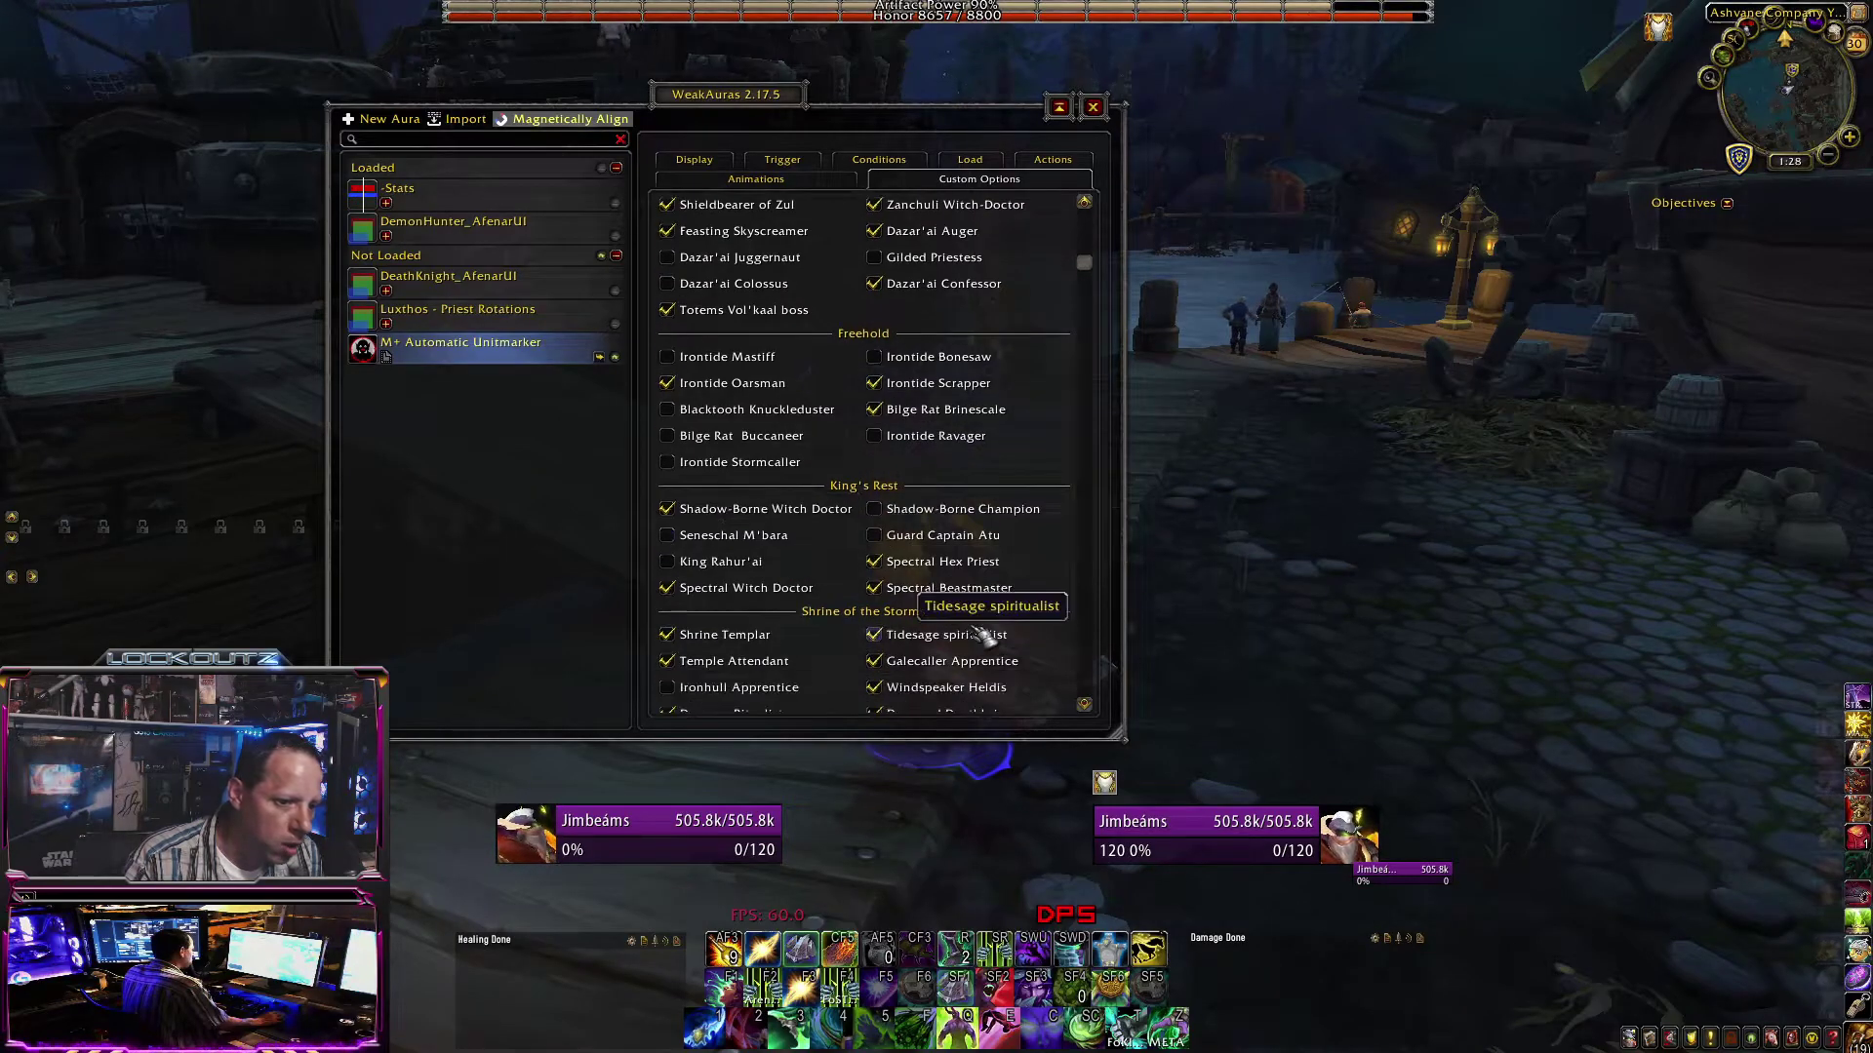
scroll(985, 636, down, 10)
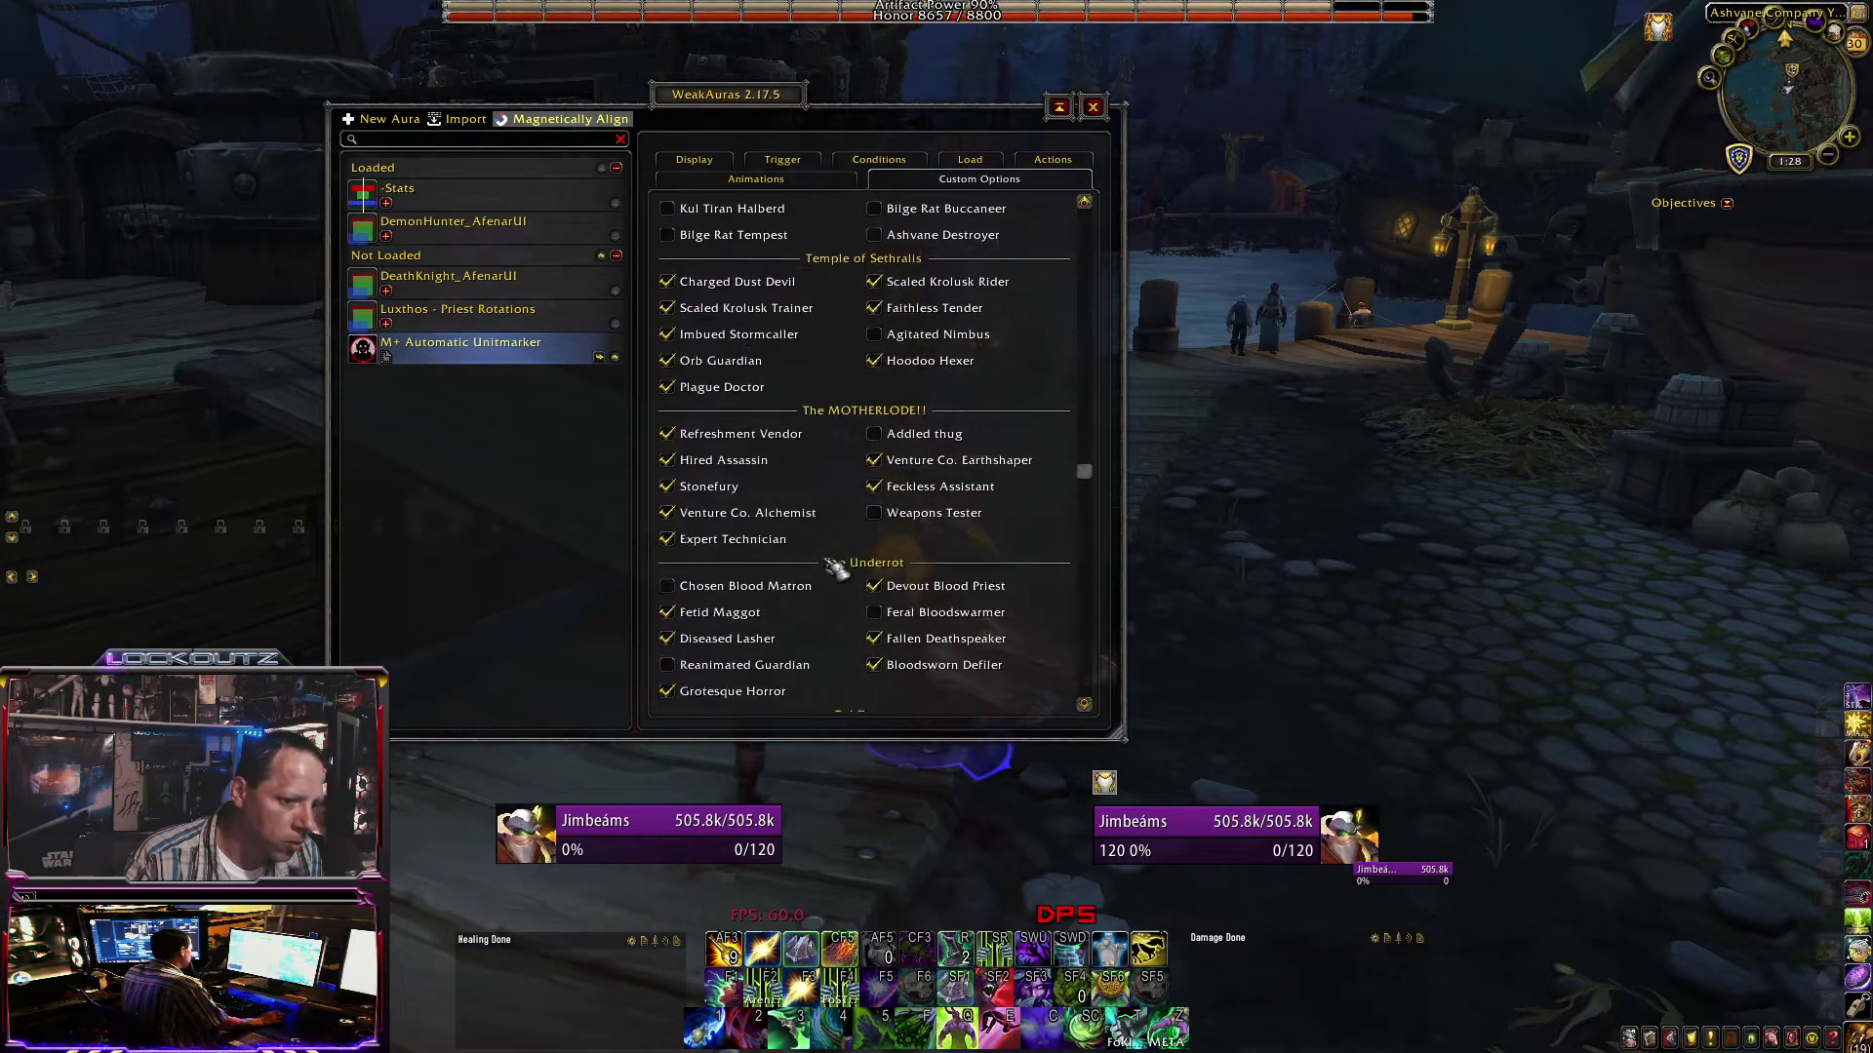
scroll(836, 568, down, 10)
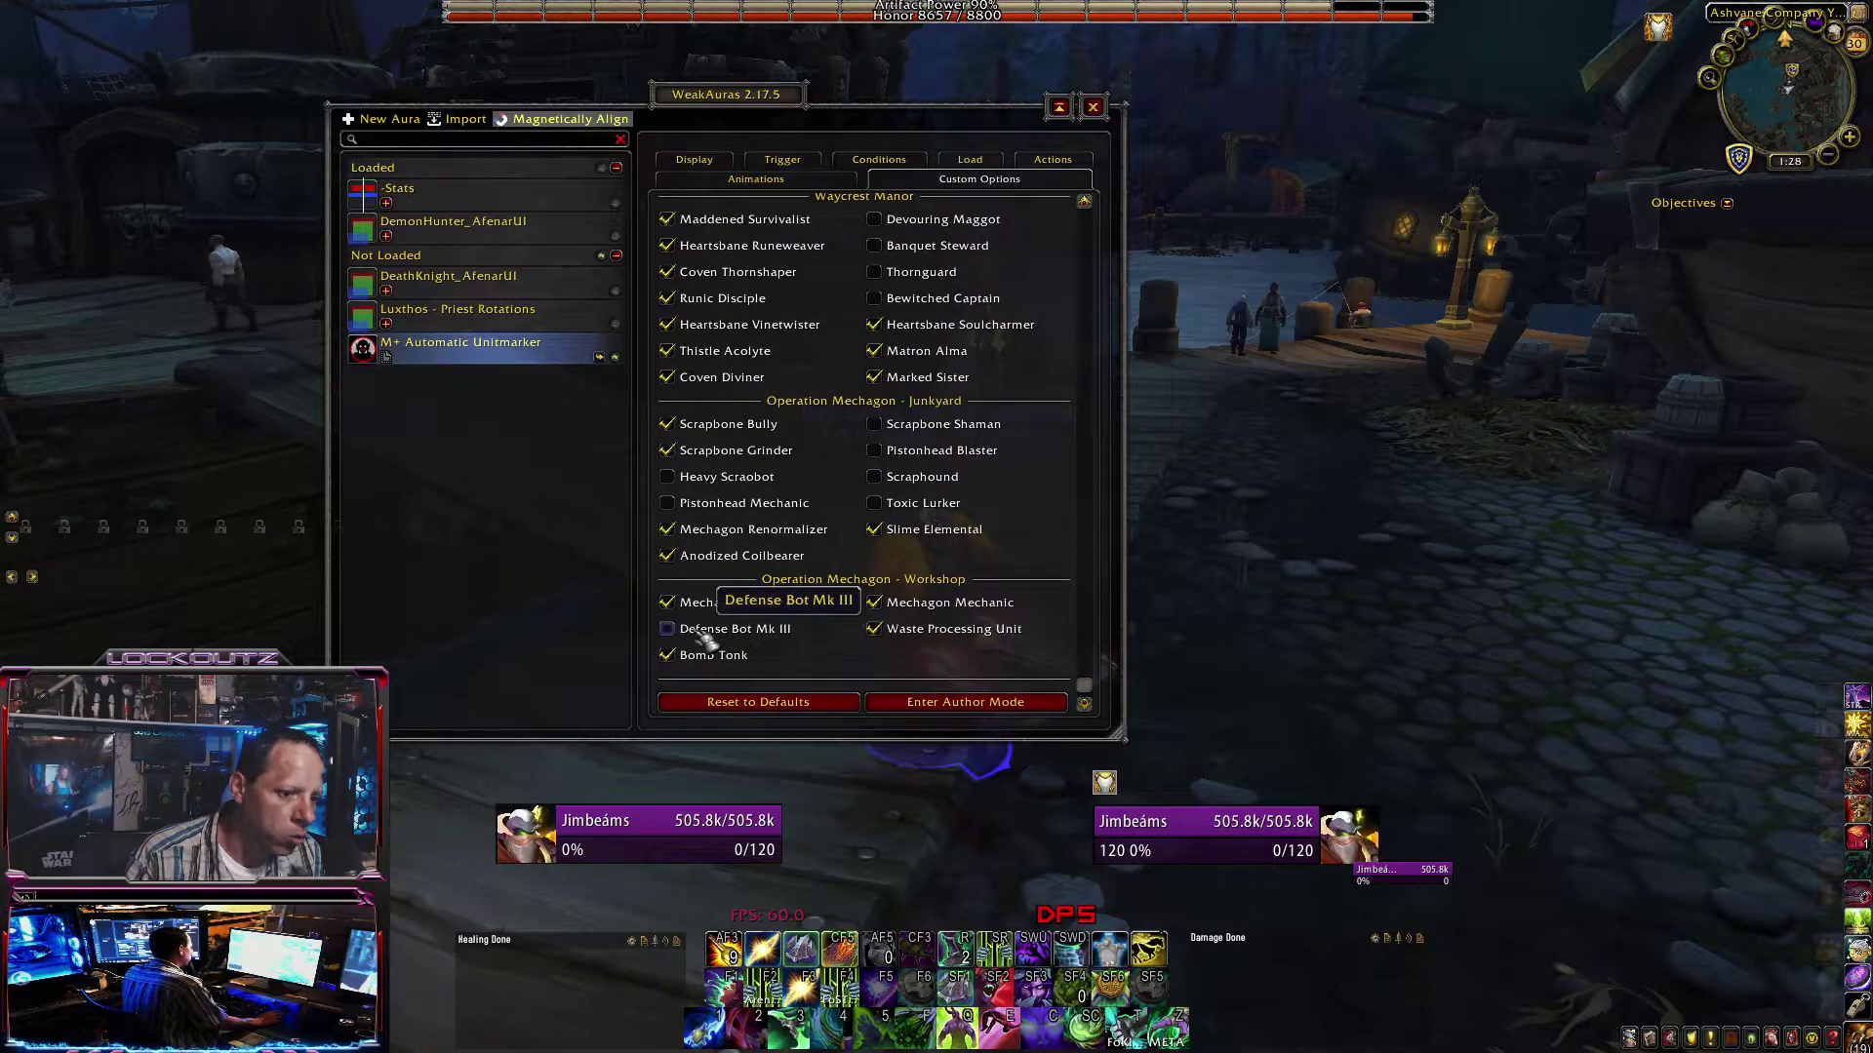
scroll(788, 610, up, 3)
scroll(789, 610, up, 15)
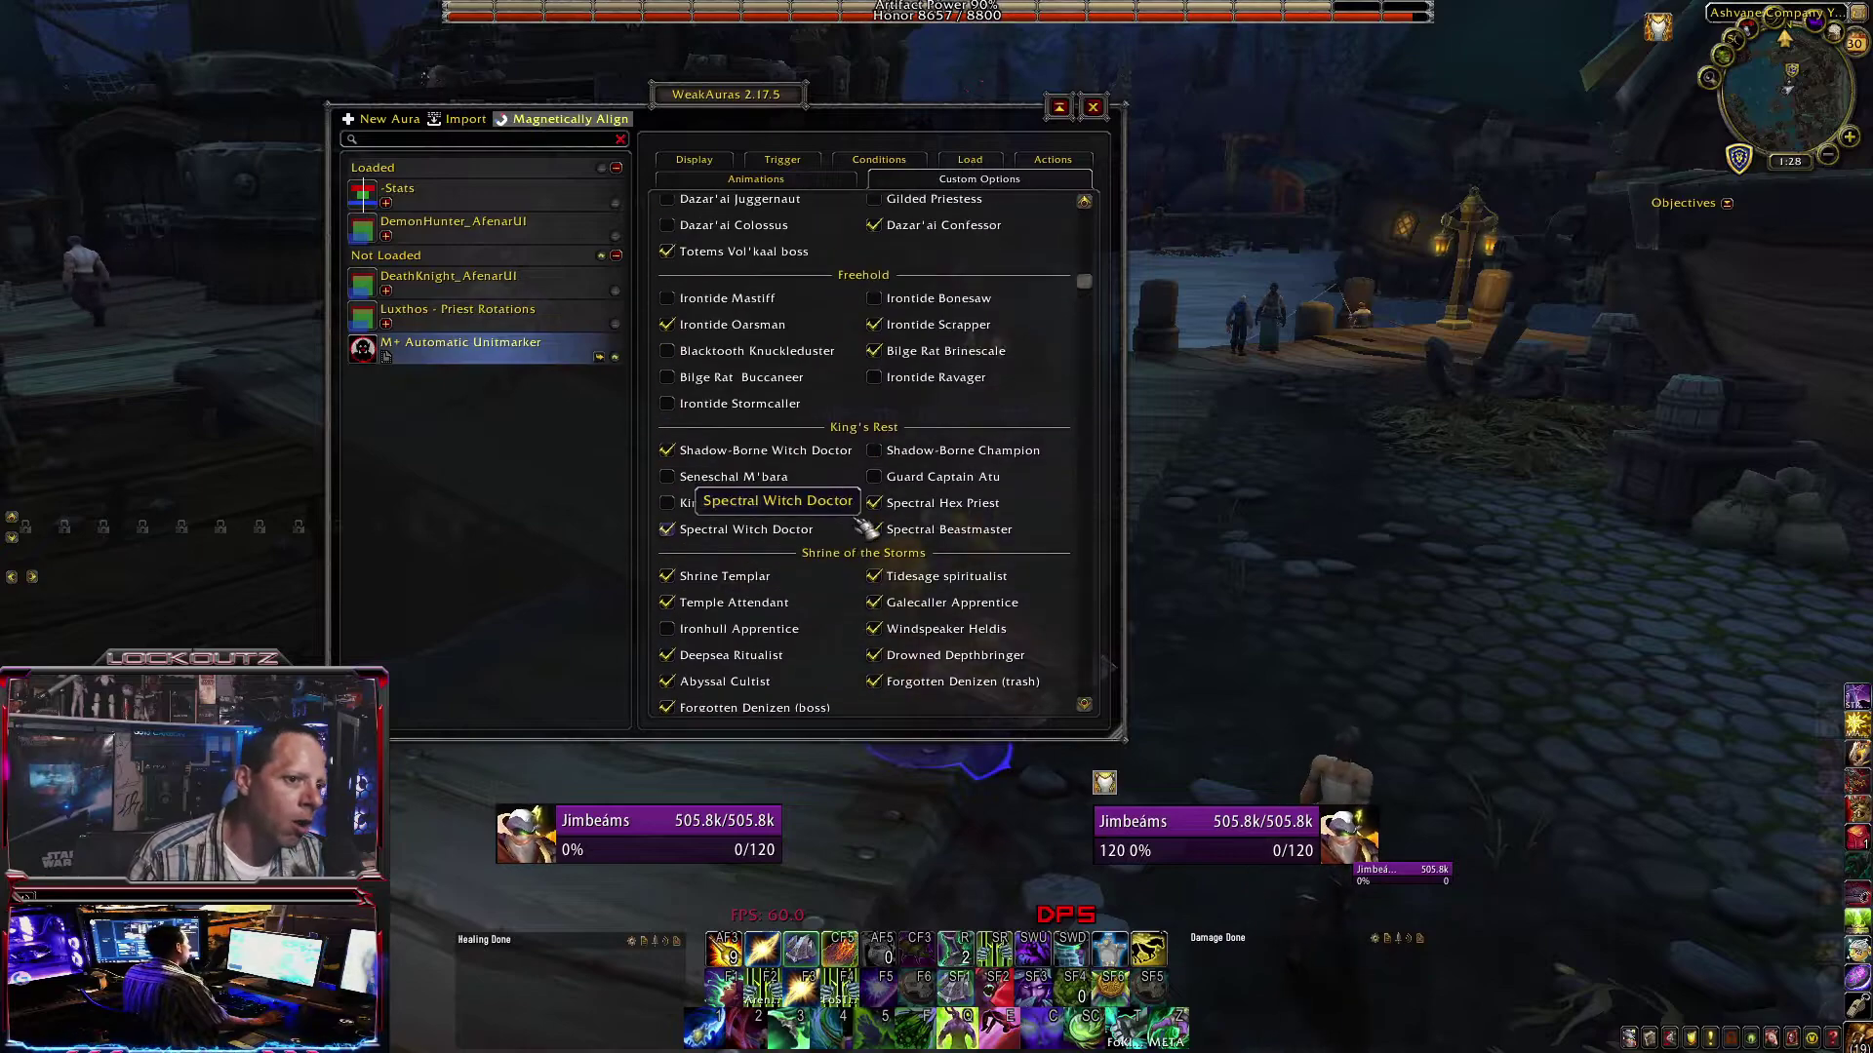